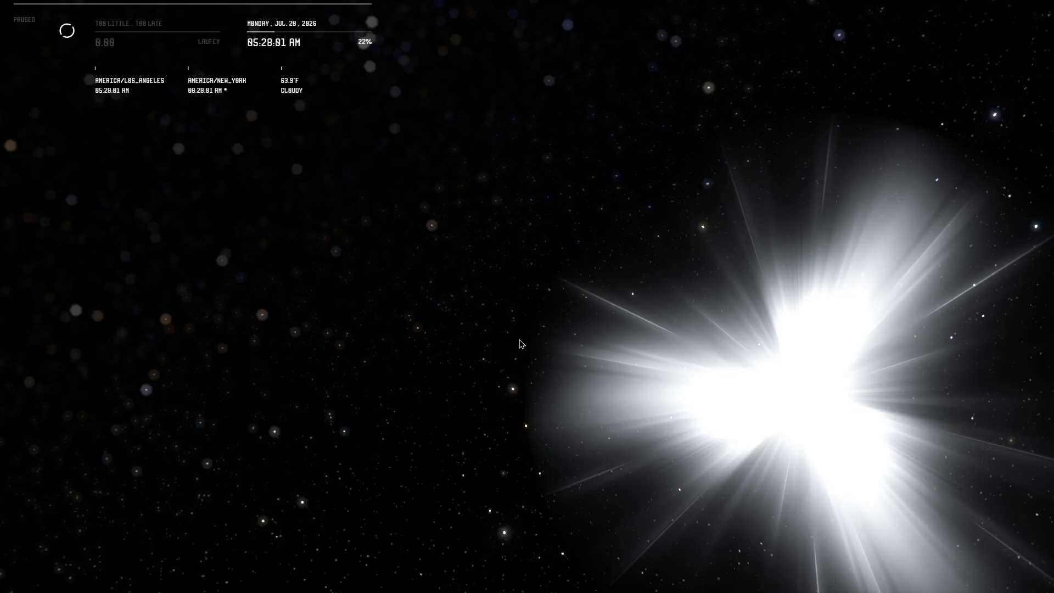
Step: Launch the Brave browser and dismiss the prompt to restore pages
key(super)
text(brave)
key(Return)
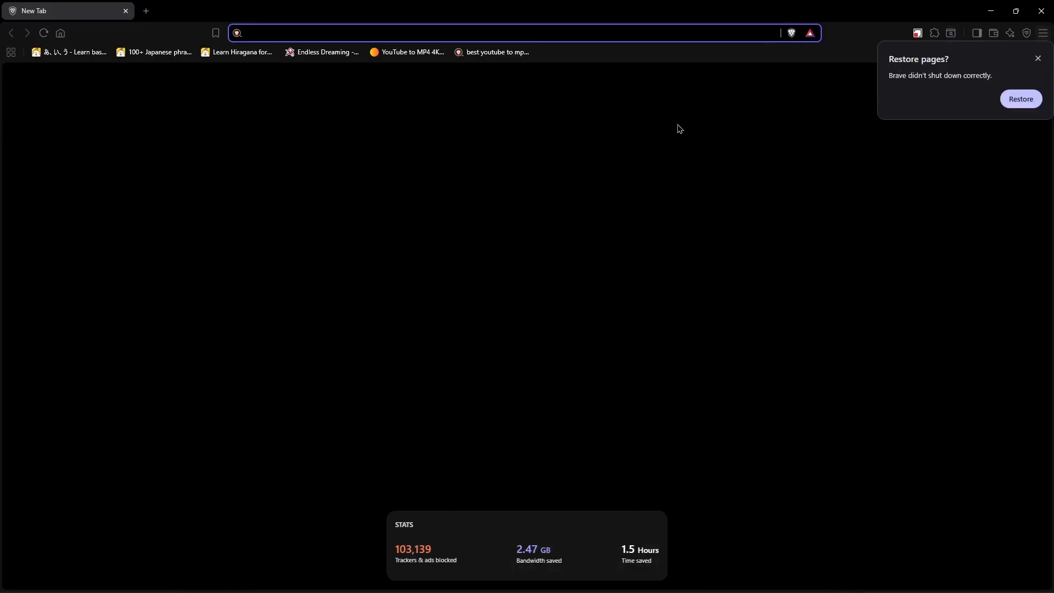
click(1032, 61)
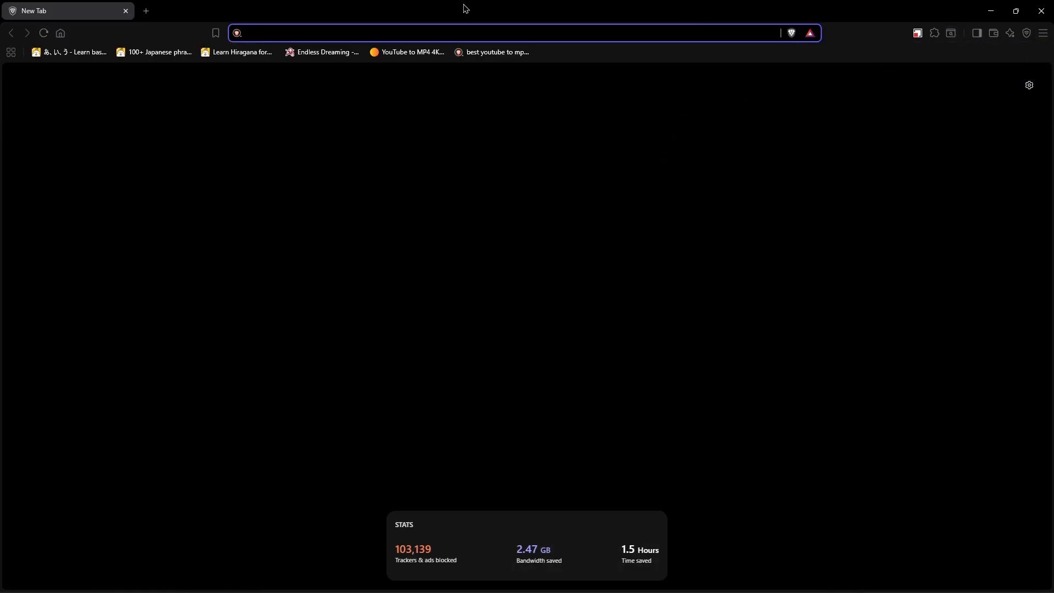
Step: Search the web for steam, view the About page of the official Steam site, and close the browser
text(steam)
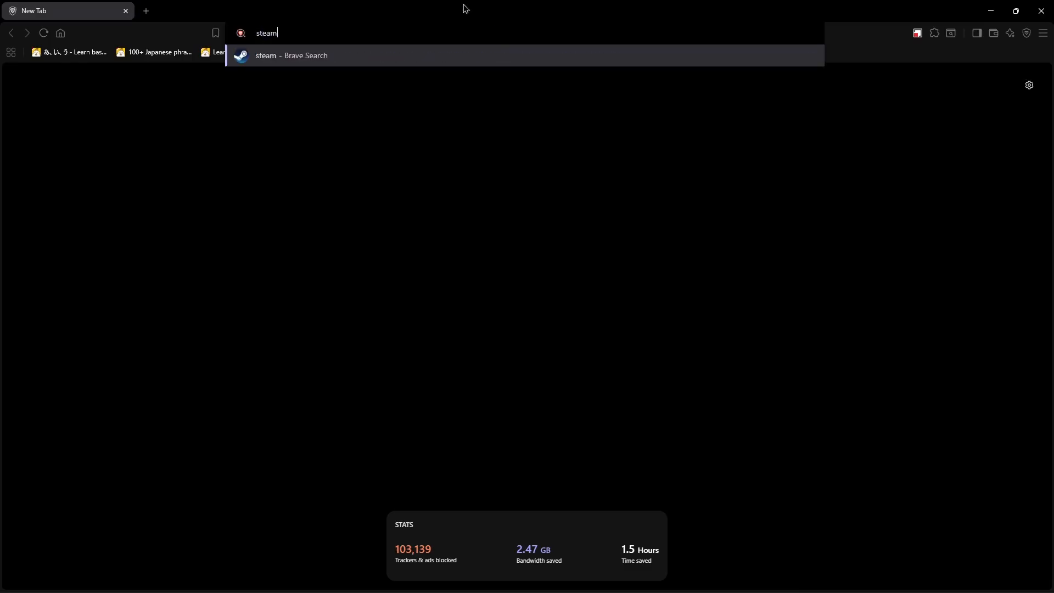
key(Return)
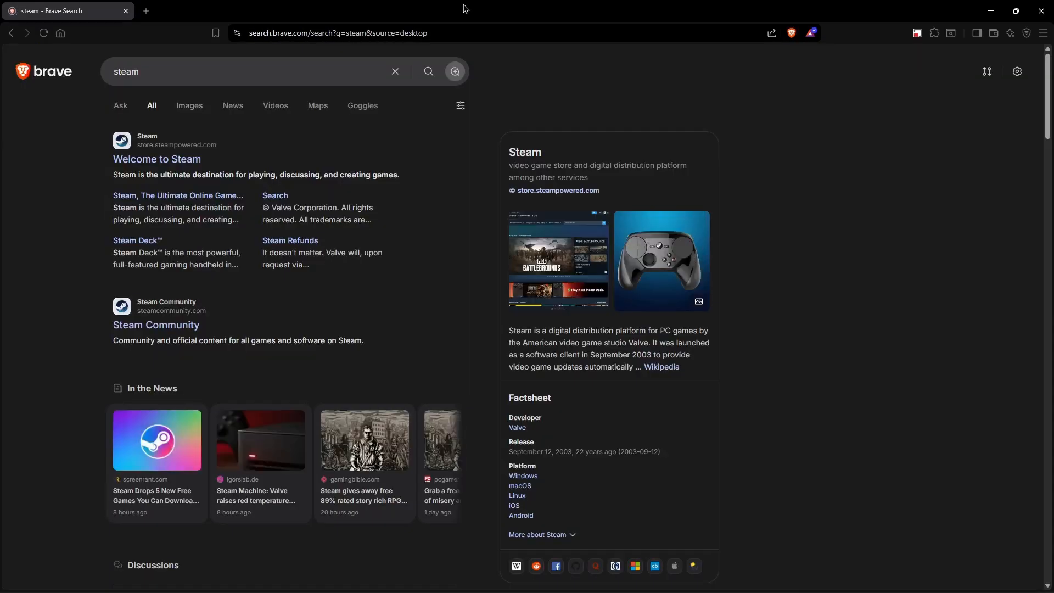
click(156, 152)
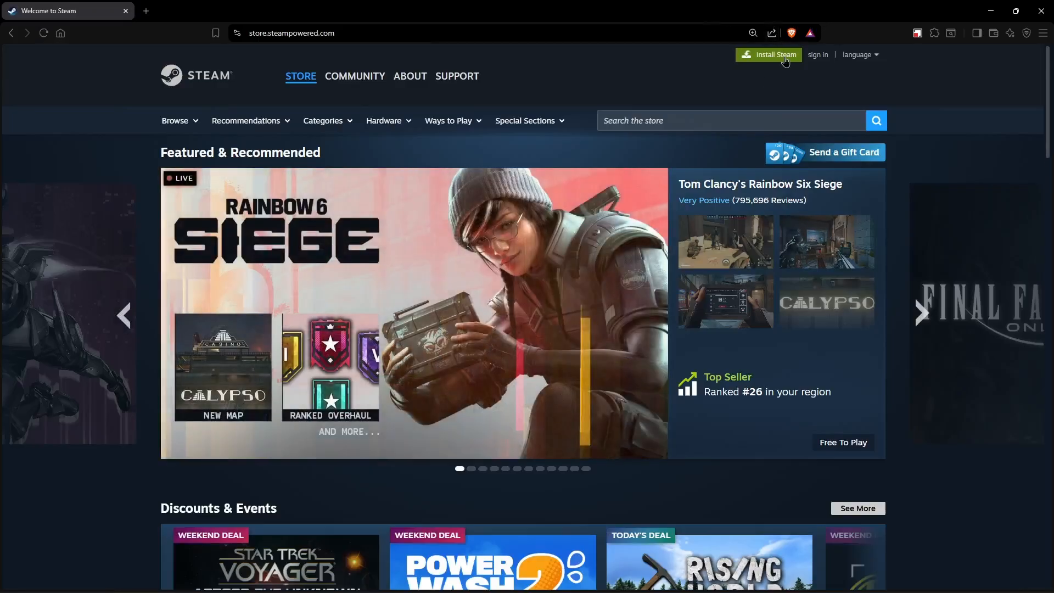
click(408, 76)
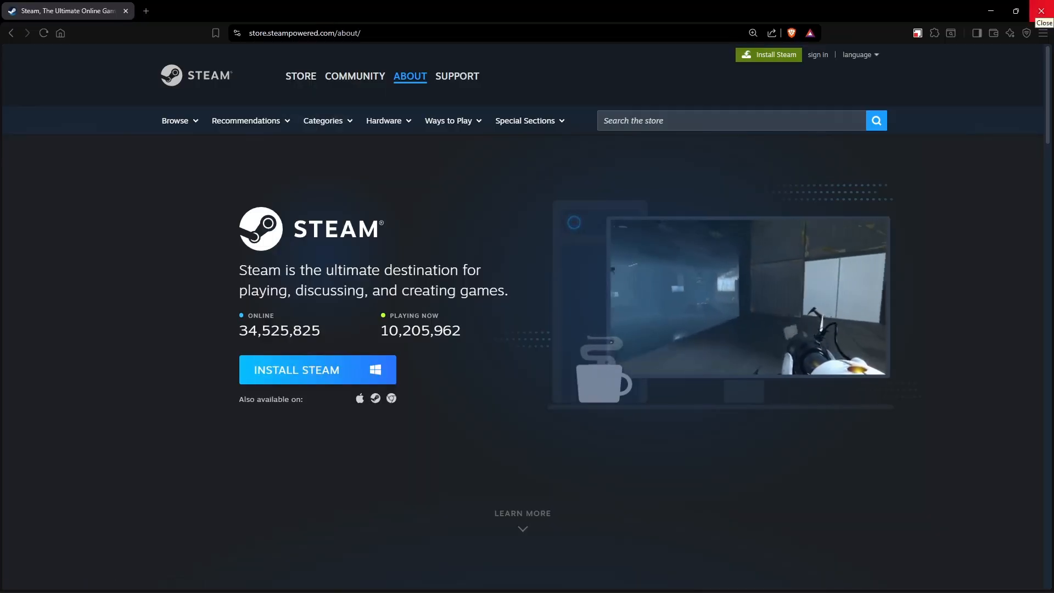
click(1042, 11)
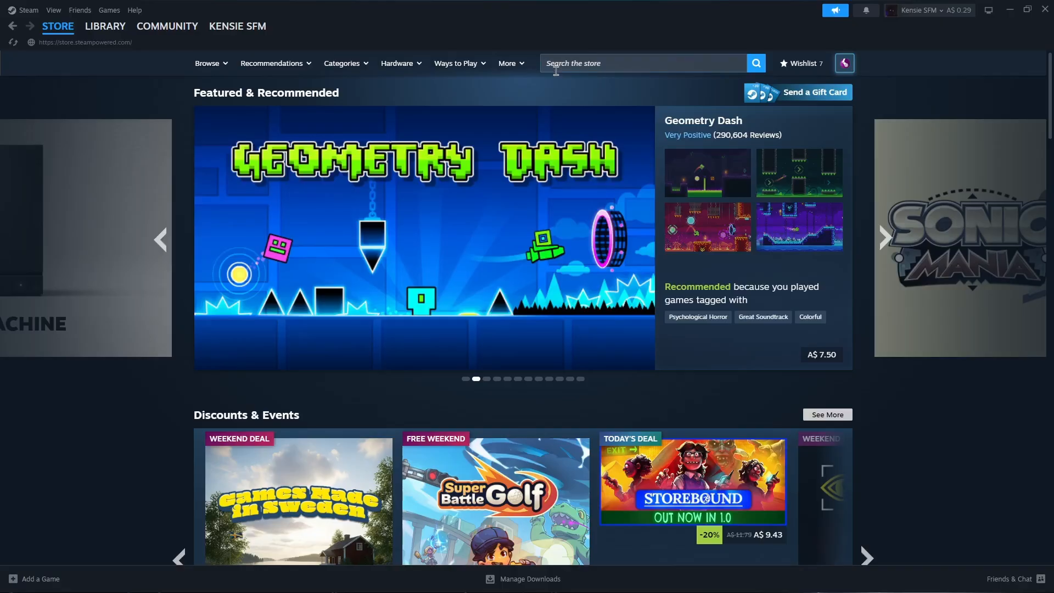
Step: Search the Steam store for Source Filmmaker and open its store page
click(556, 66)
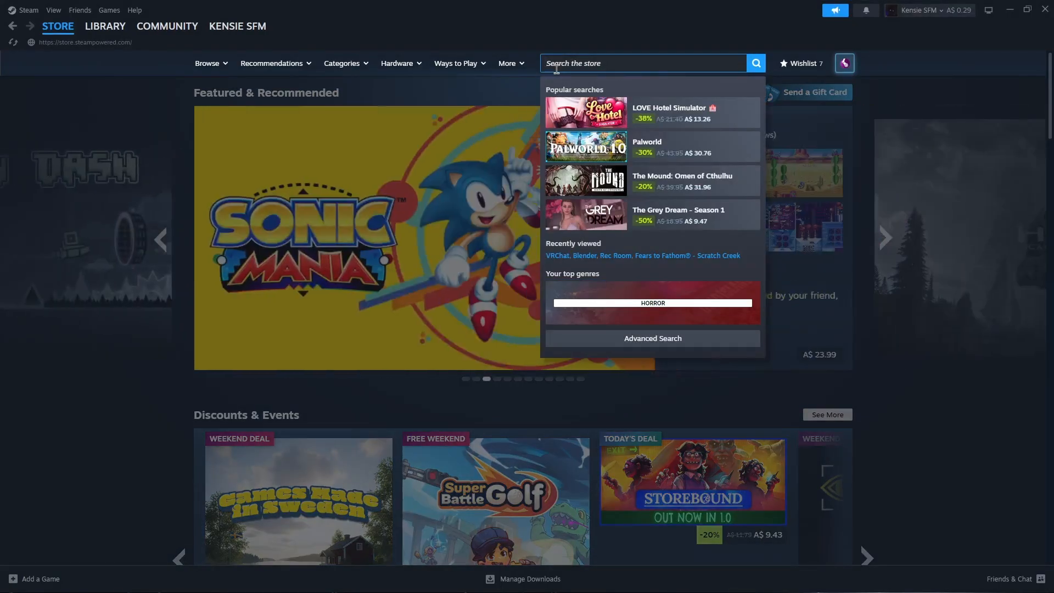
text(Source F)
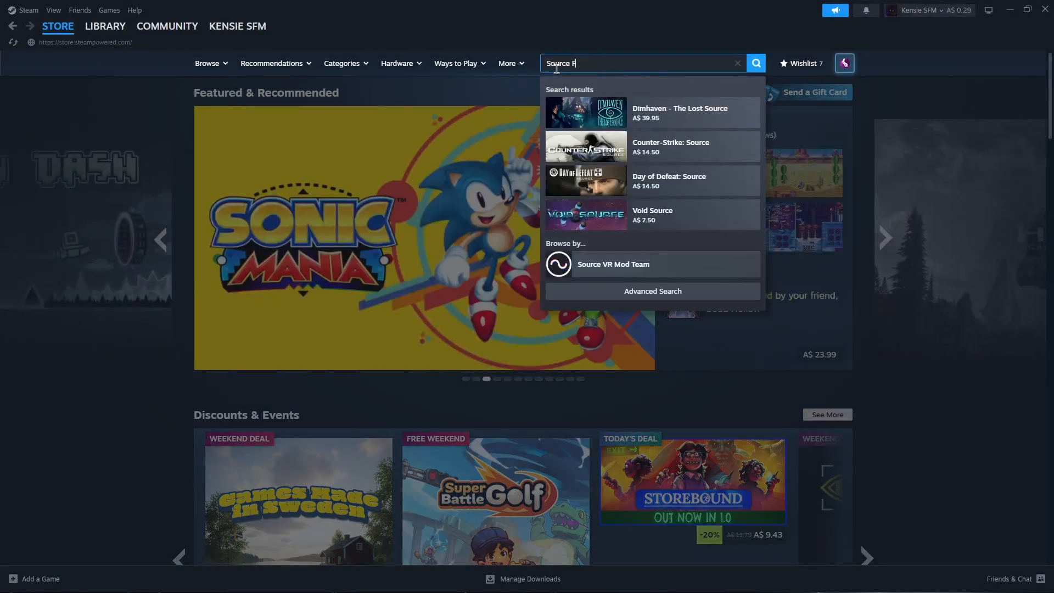
text(ilmmaker)
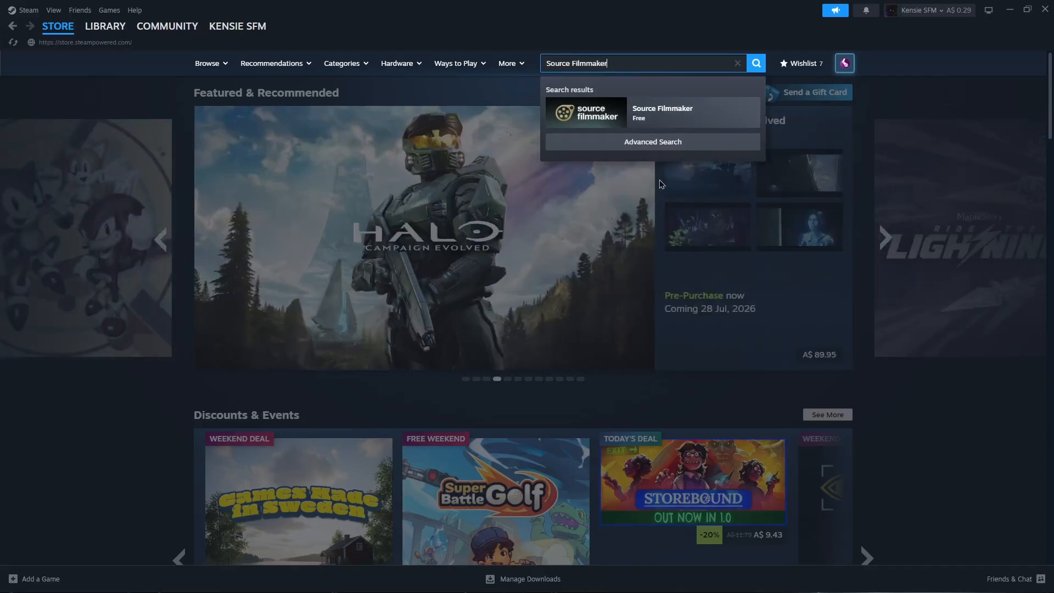
click(613, 120)
Step: Examine Source Filmmaker's free download option, software description and system requirements on its store page
scroll(390, 419, down, 4)
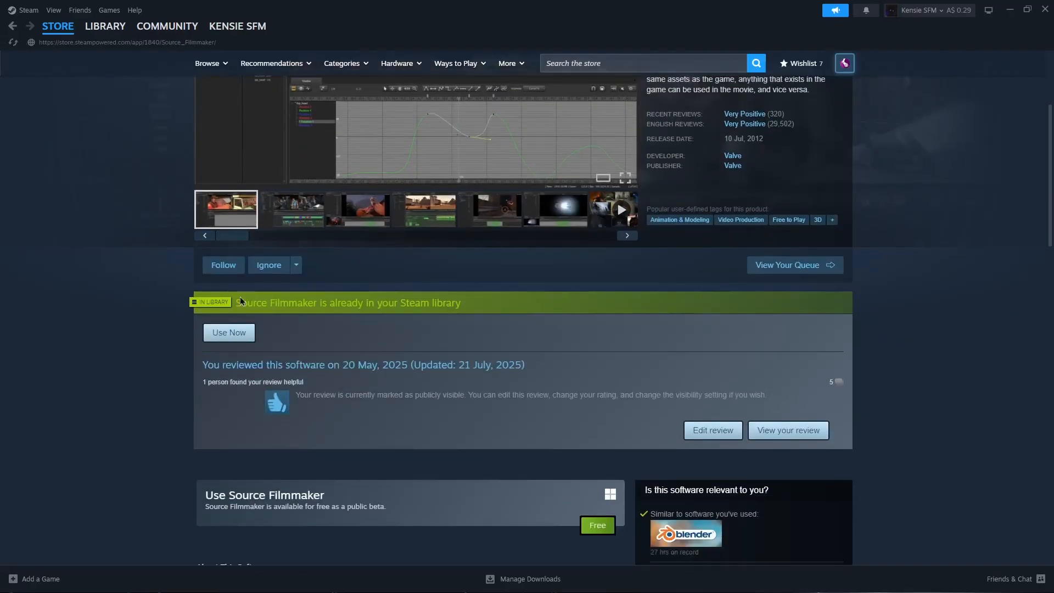
scroll(388, 415, down, 1)
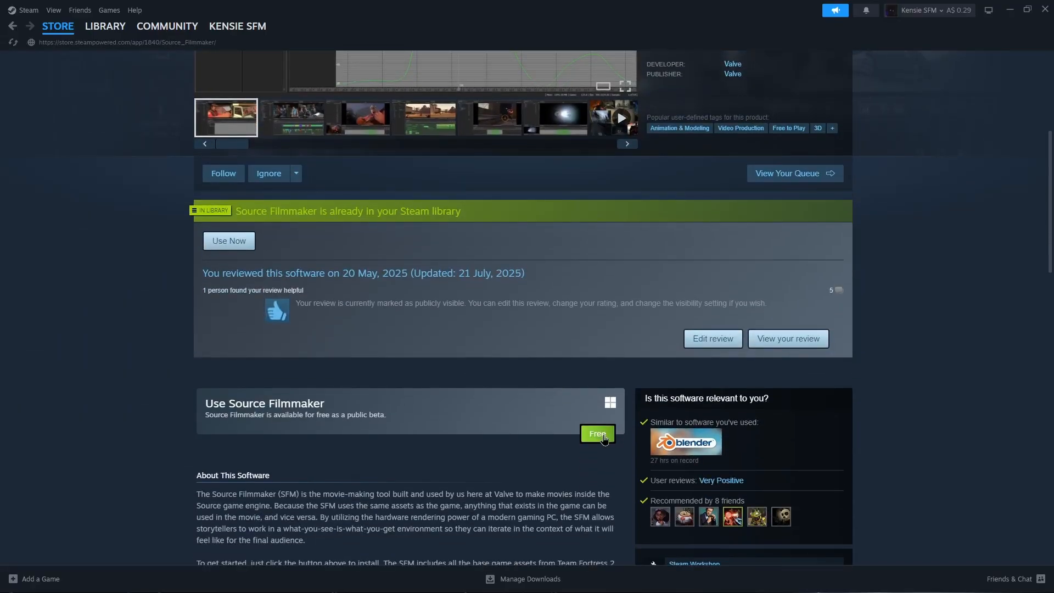
drag(600, 436, 533, 407)
scroll(526, 384, down, 4)
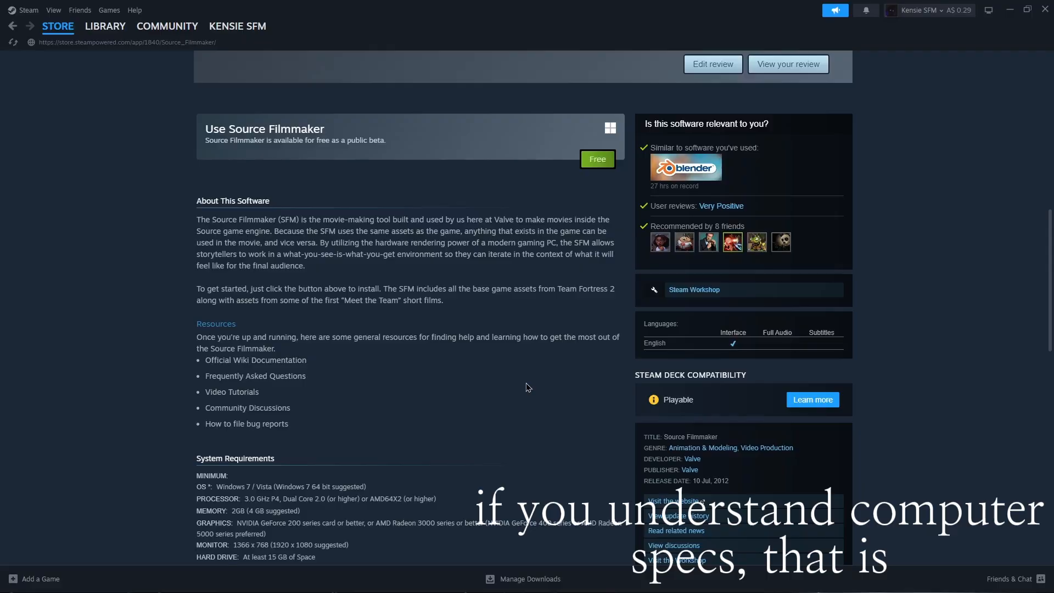
scroll(457, 347, down, 3)
scroll(342, 296, up, 5)
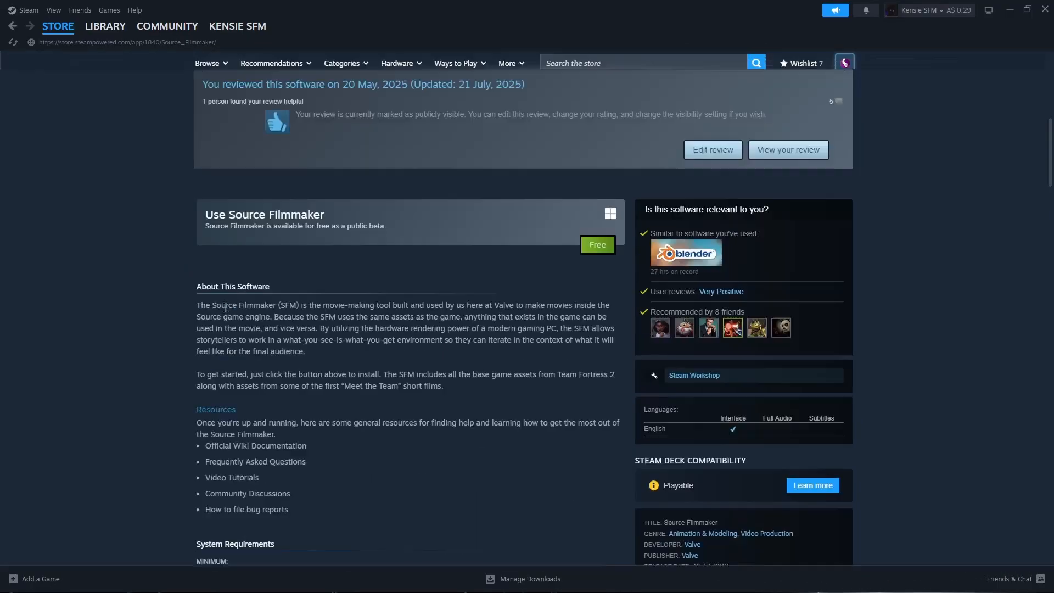
scroll(354, 429, down, 4)
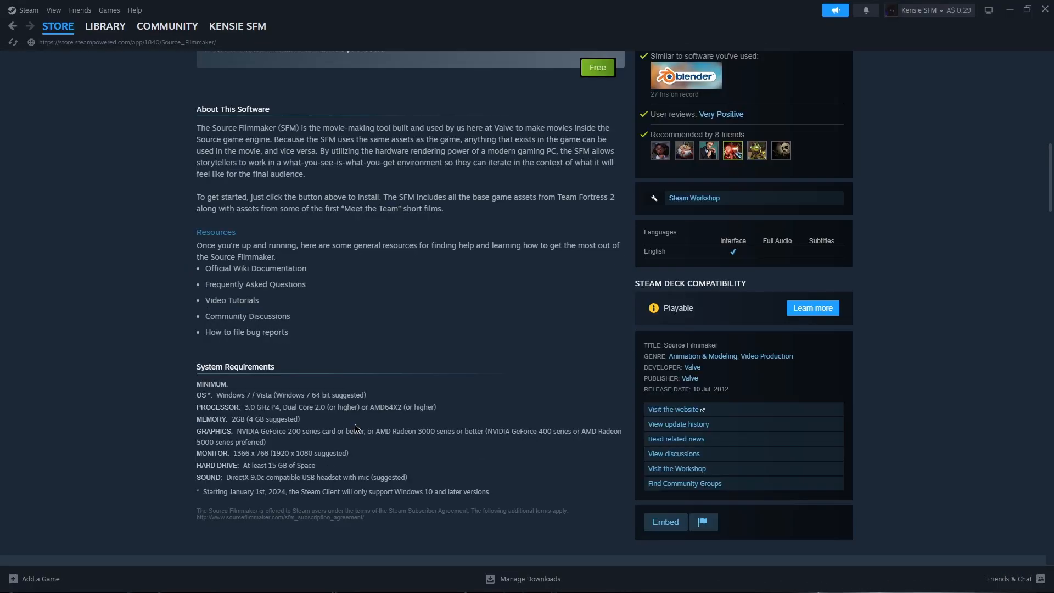
scroll(355, 427, up, 10)
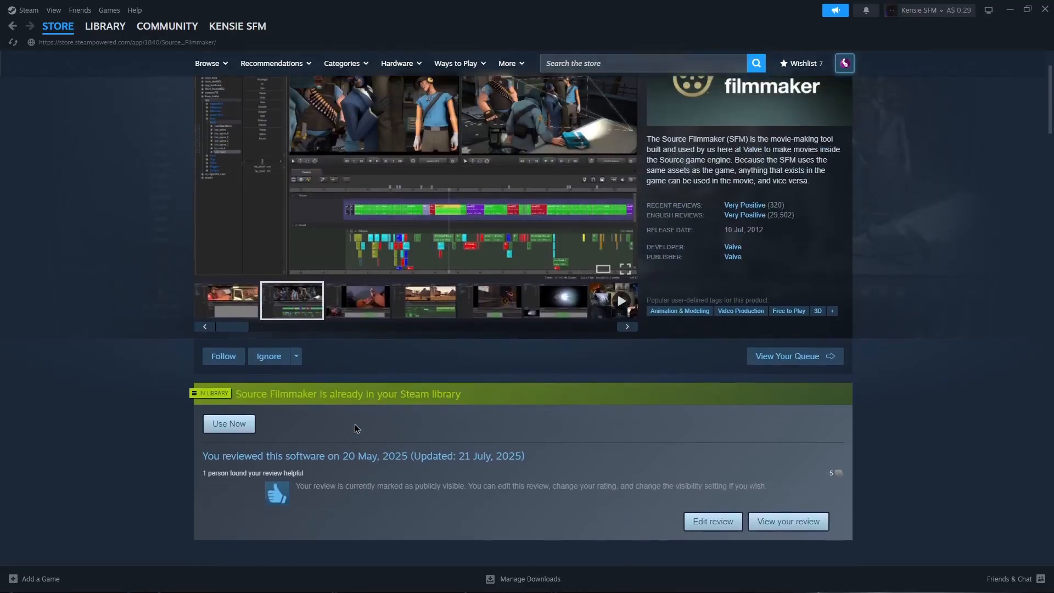
scroll(356, 425, up, 2)
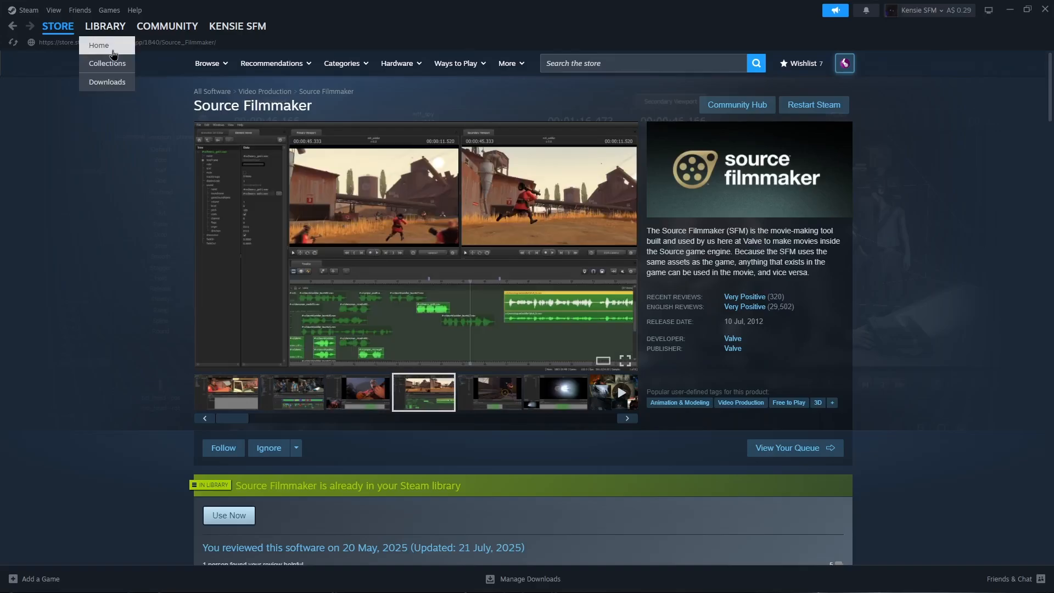
Step: Launch Source Filmmaker from the Steam library with the Launch Source Filmmaker option and dismiss the Autoinit error
click(104, 27)
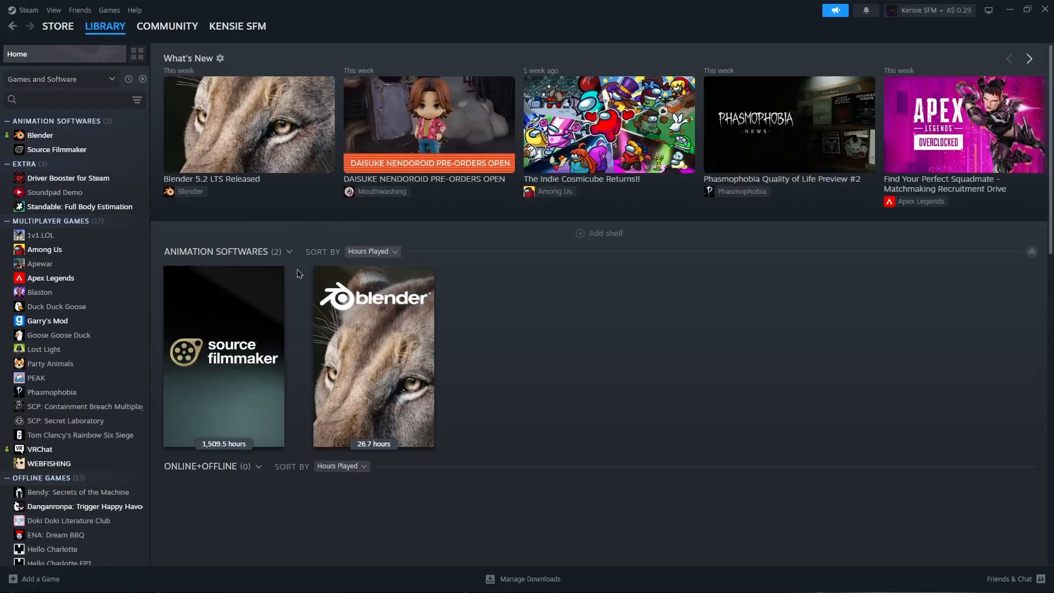
mouse_move(274, 299)
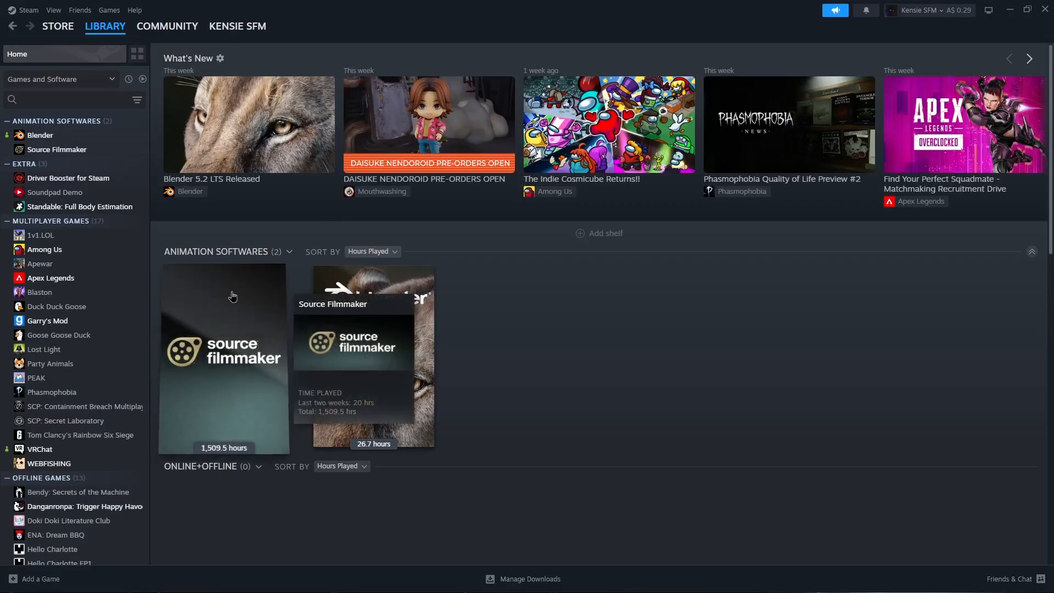
click(239, 297)
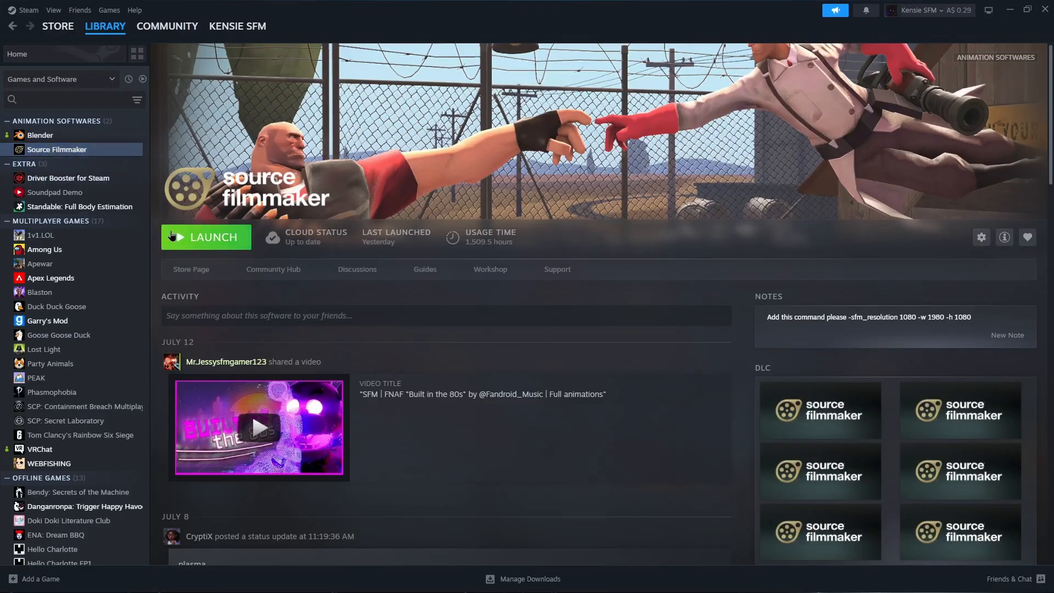
click(171, 236)
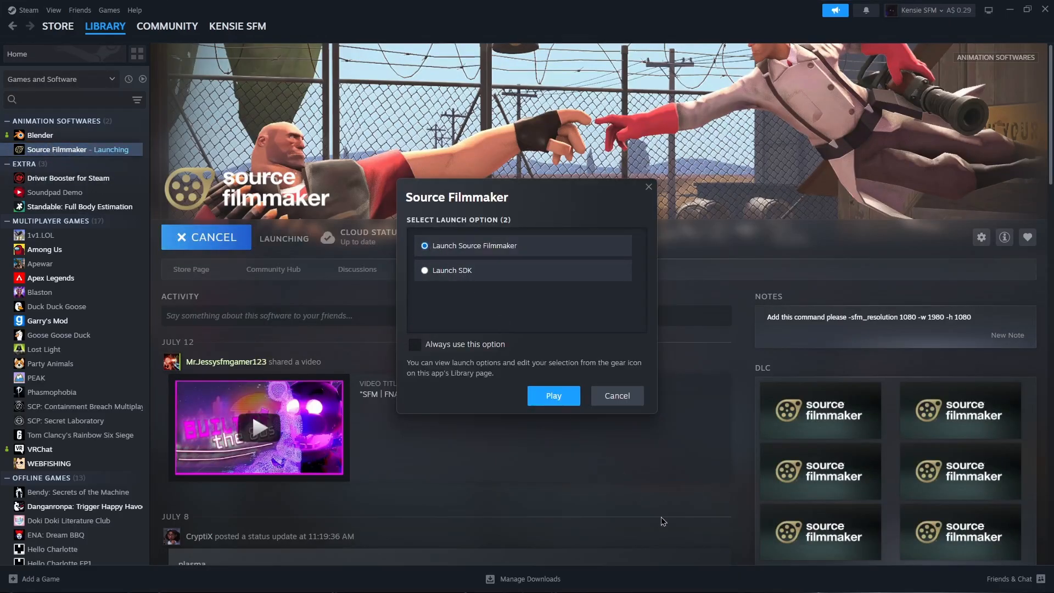
click(549, 400)
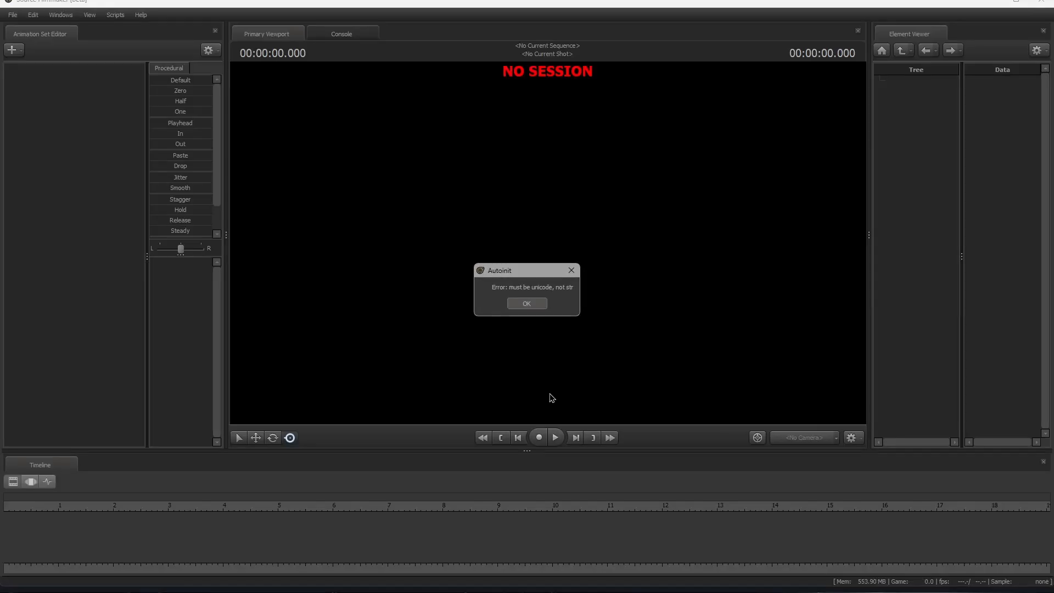
click(537, 303)
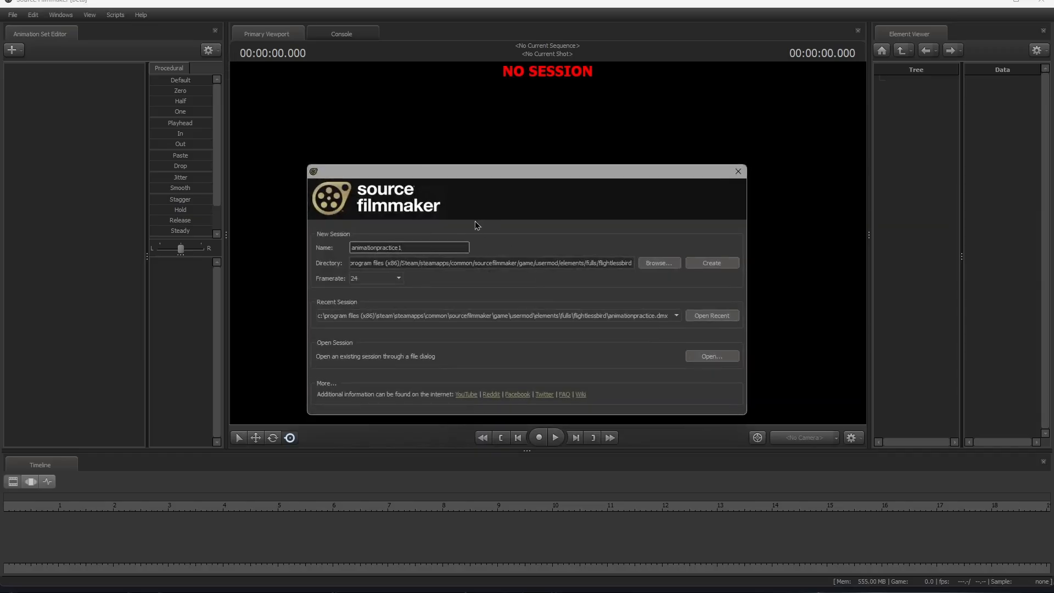
Step: Clear the new session's name and set its directory to the tutorial folder inside usermod/elements
double_click(456, 248)
key(BackSpace)
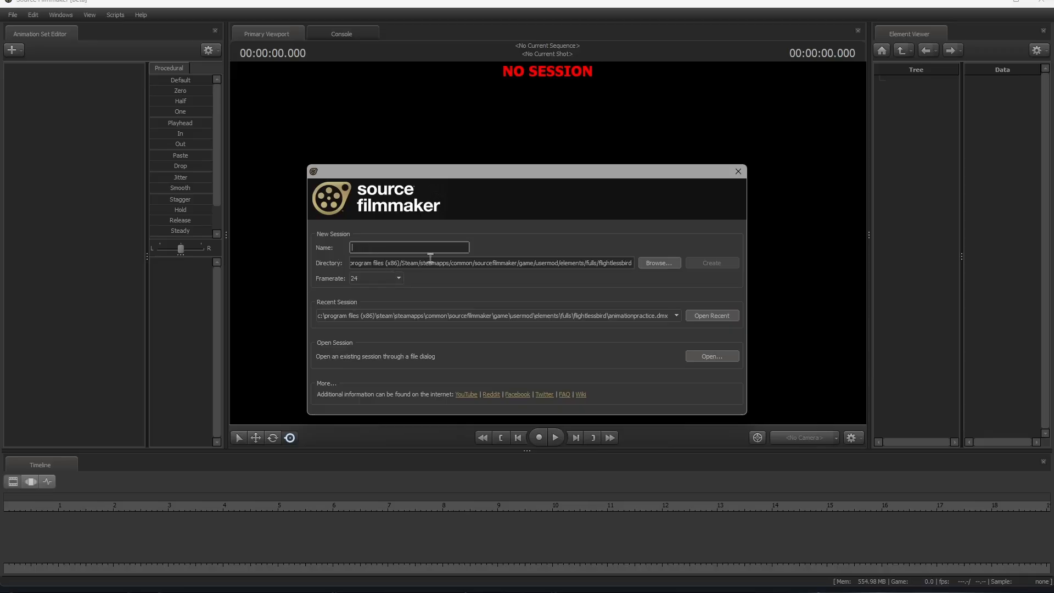
click(647, 268)
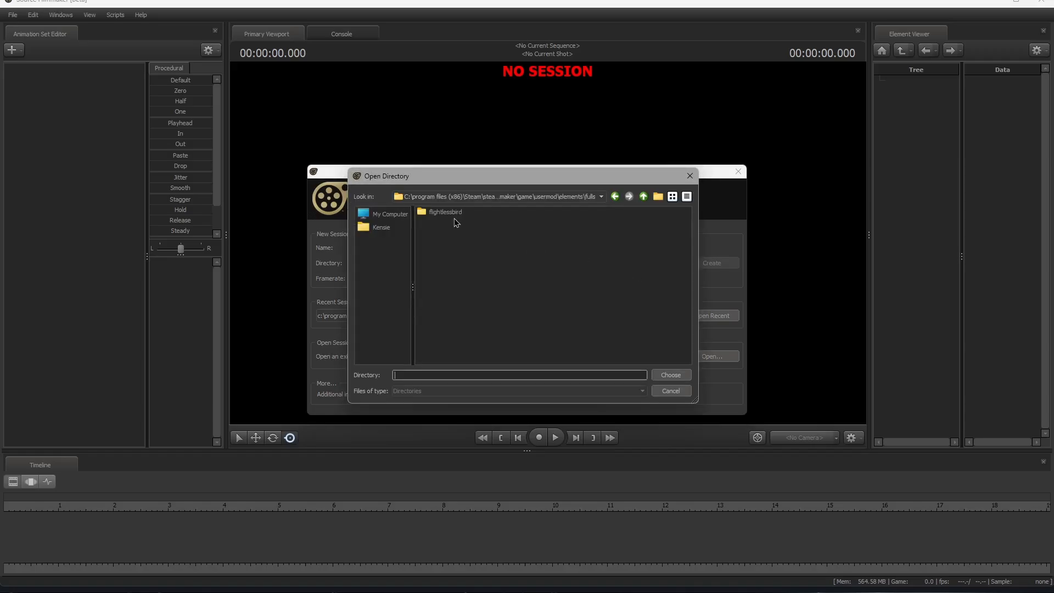
click(642, 200)
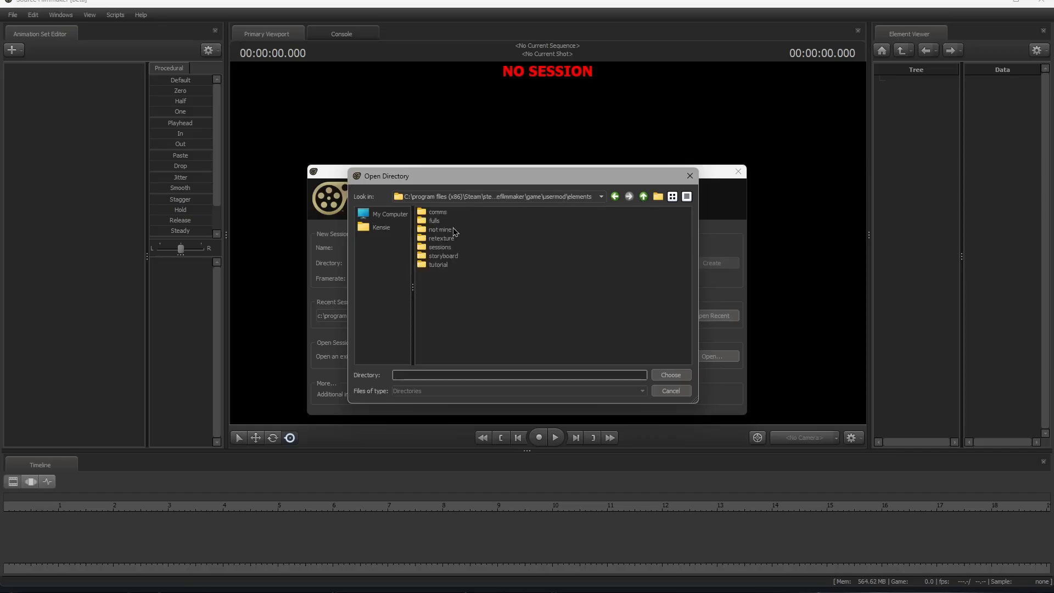
click(439, 265)
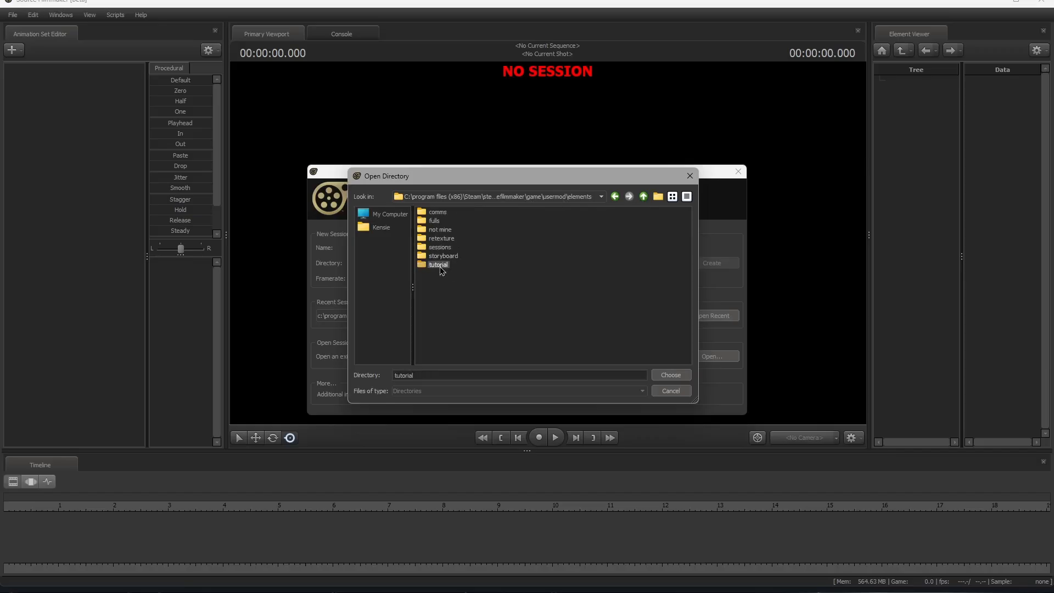
click(664, 379)
click(670, 376)
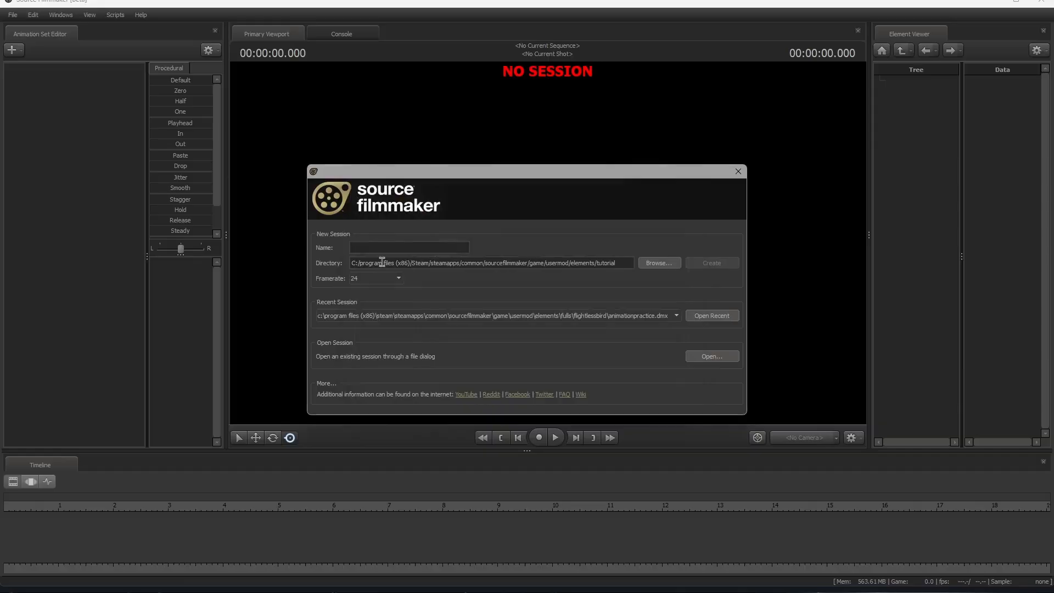
Step: Set the new session's framerate to 30 and name it tutorial101
click(390, 278)
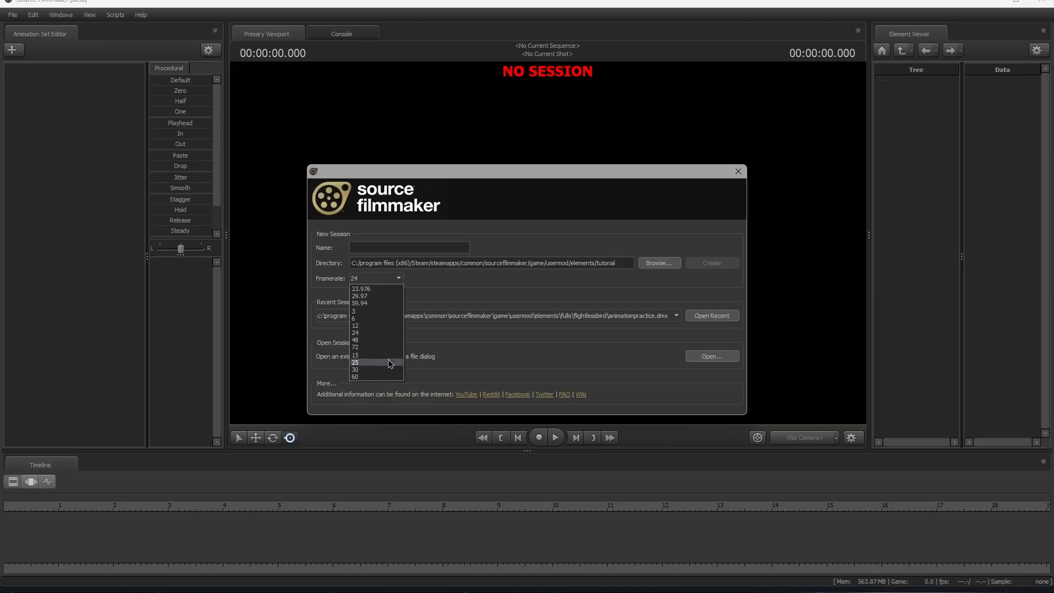
click(364, 370)
click(363, 249)
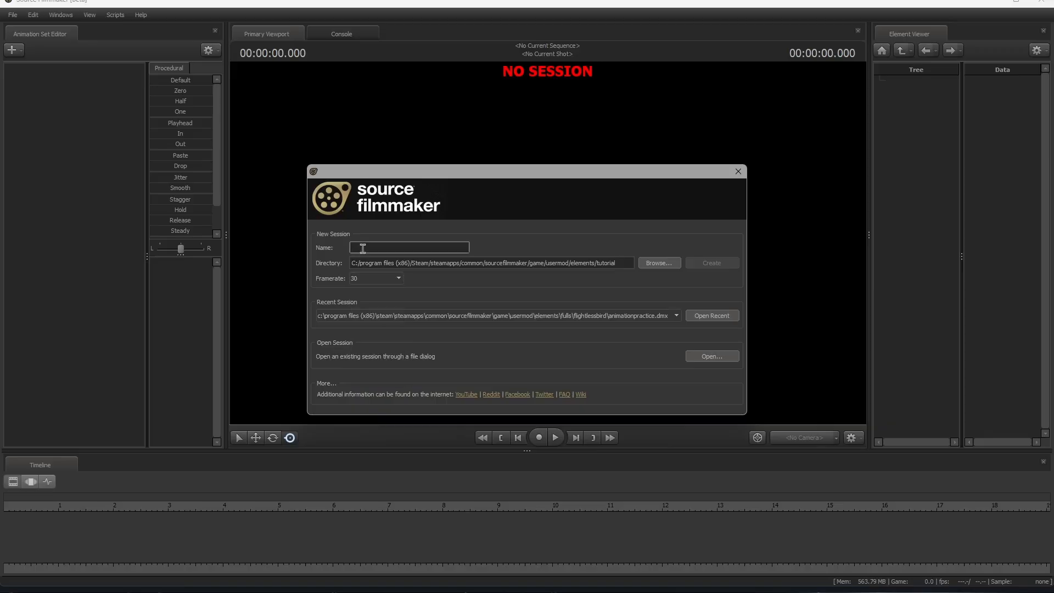
text(tuto)
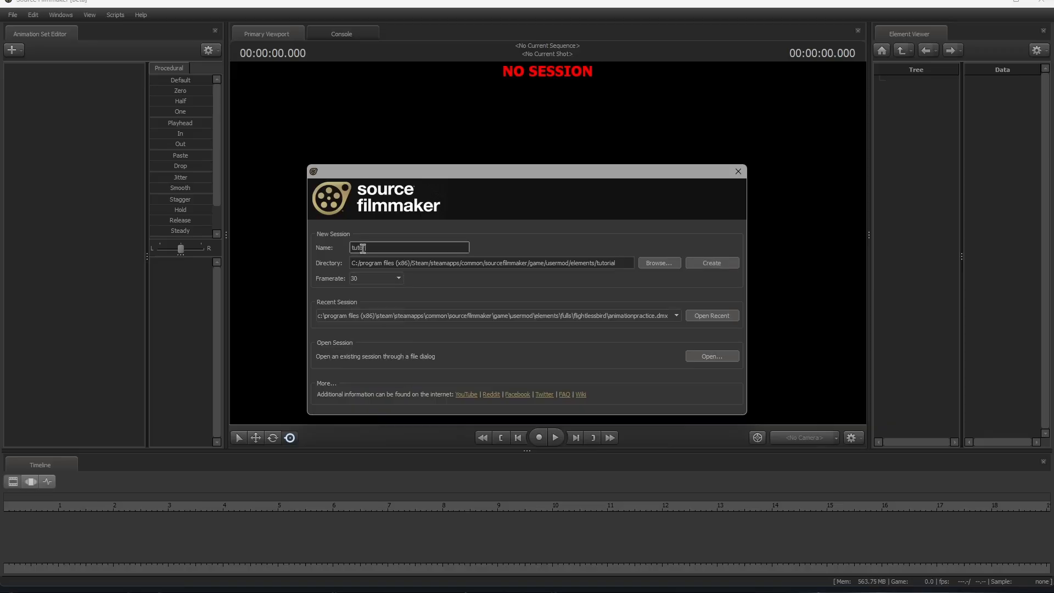
text(rial1)
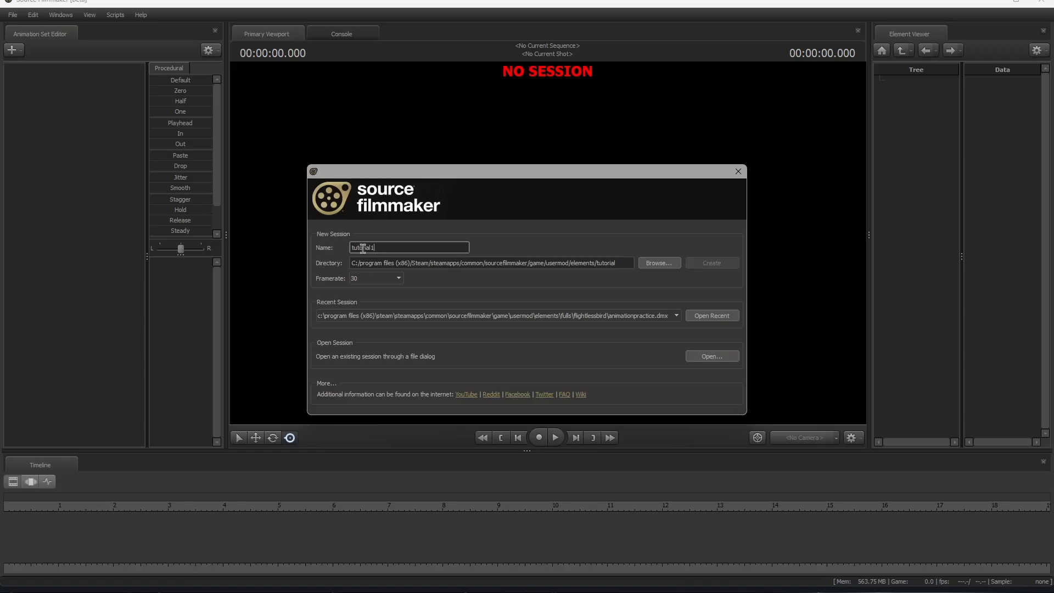
text(01)
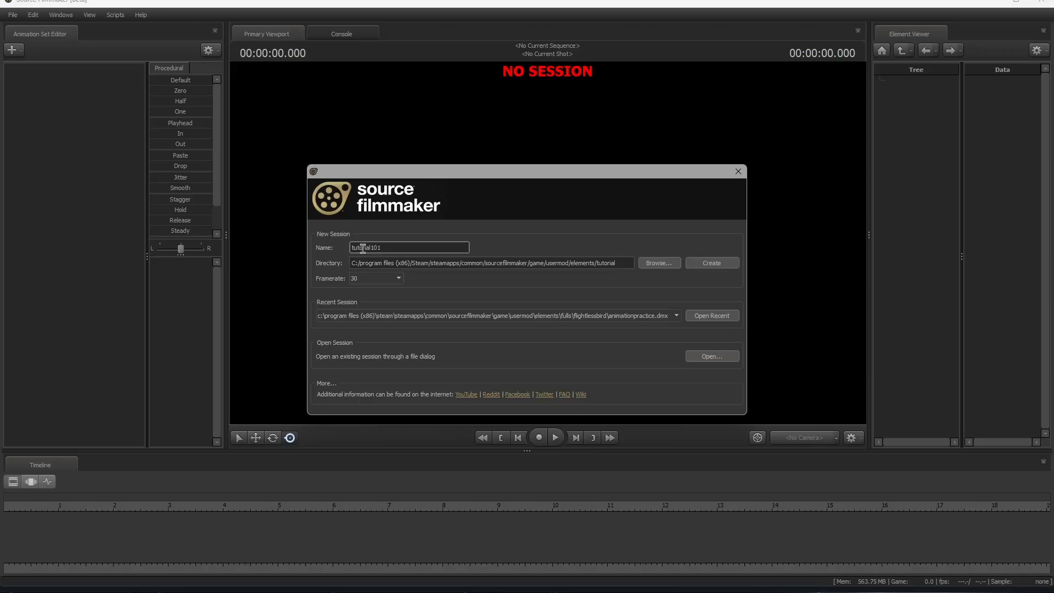
Step: Look through the list of recent sessions down to the Meet the Team samples, and close it without choosing one
click(354, 318)
scroll(420, 369, down, 3)
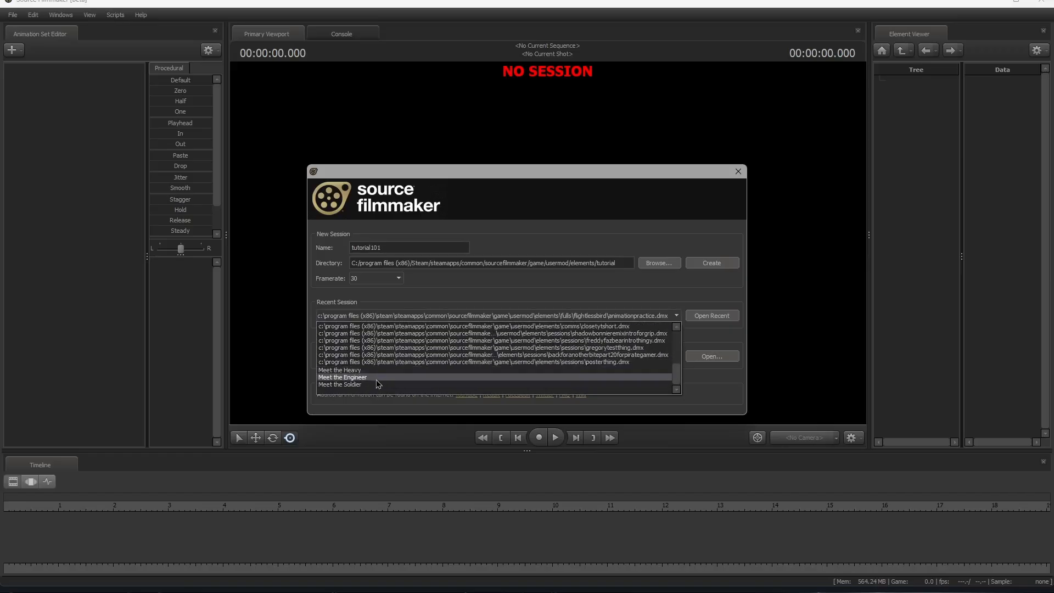
click(355, 401)
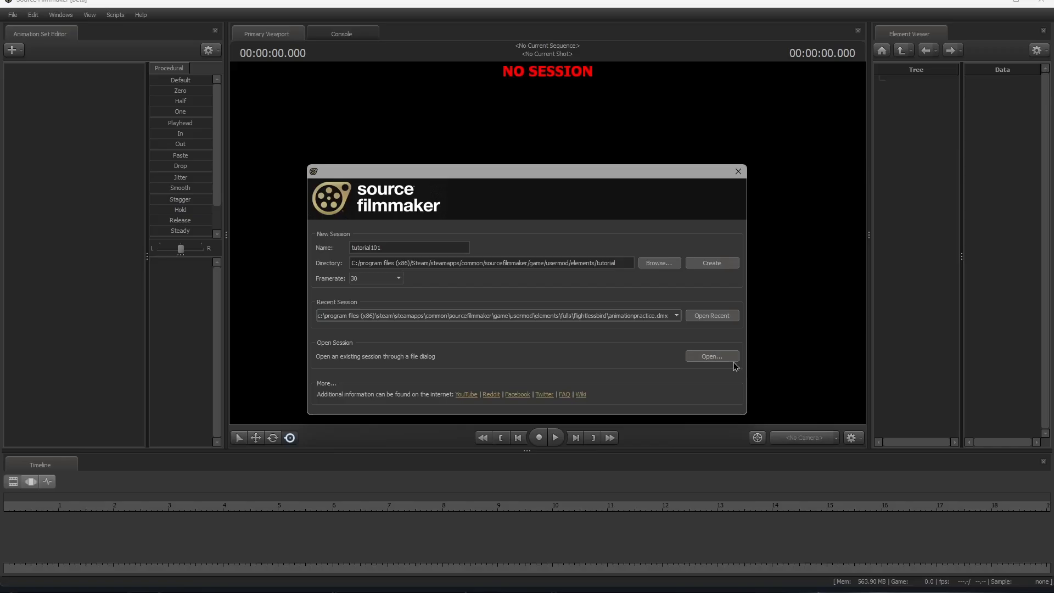
Step: Close the recent sessions list without opening one and create the tutorial101 session from the entered settings
click(614, 315)
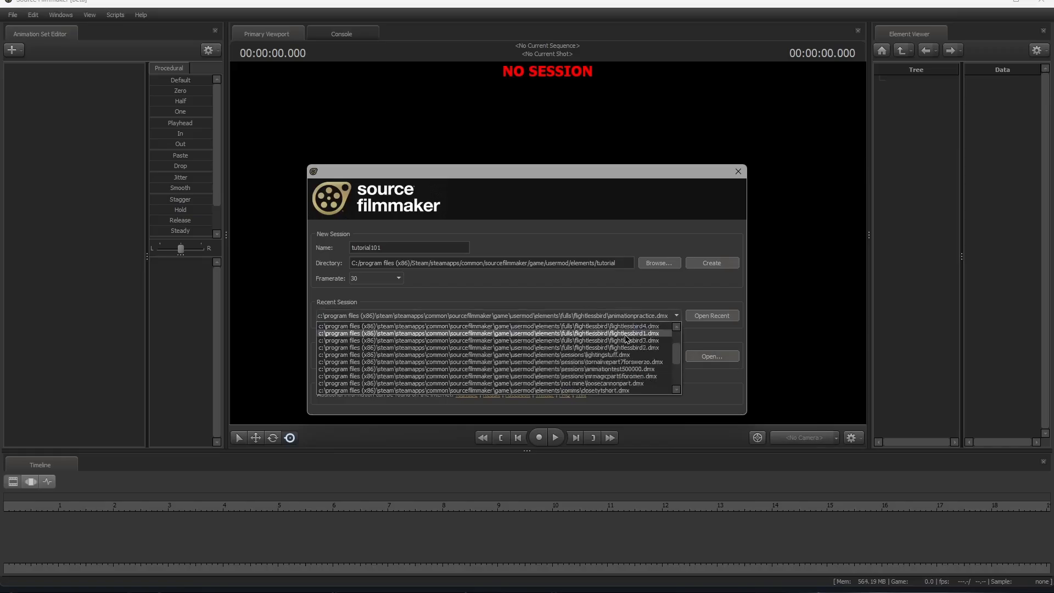
click(666, 326)
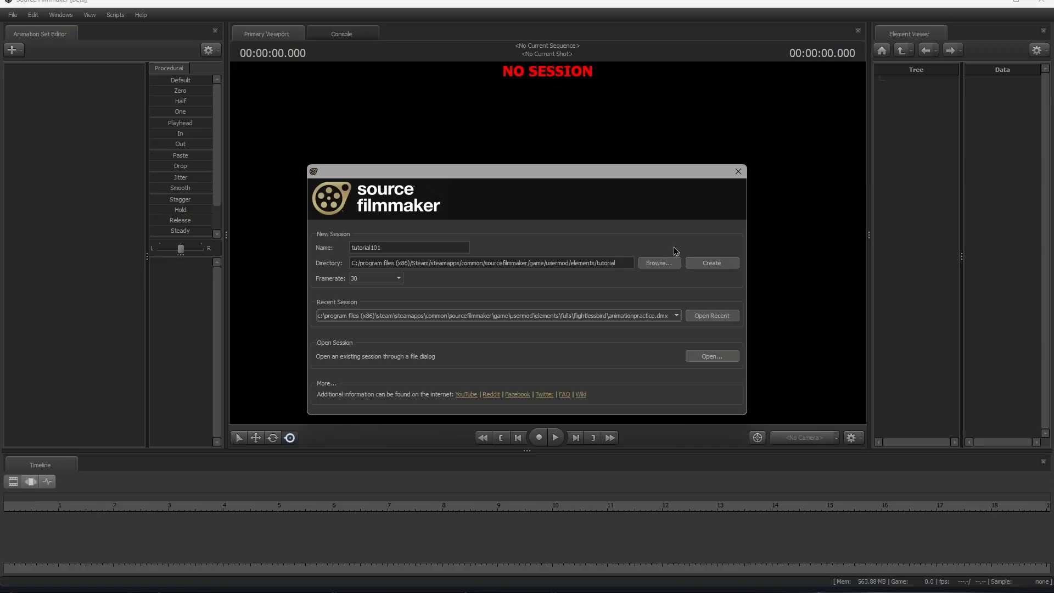
click(698, 264)
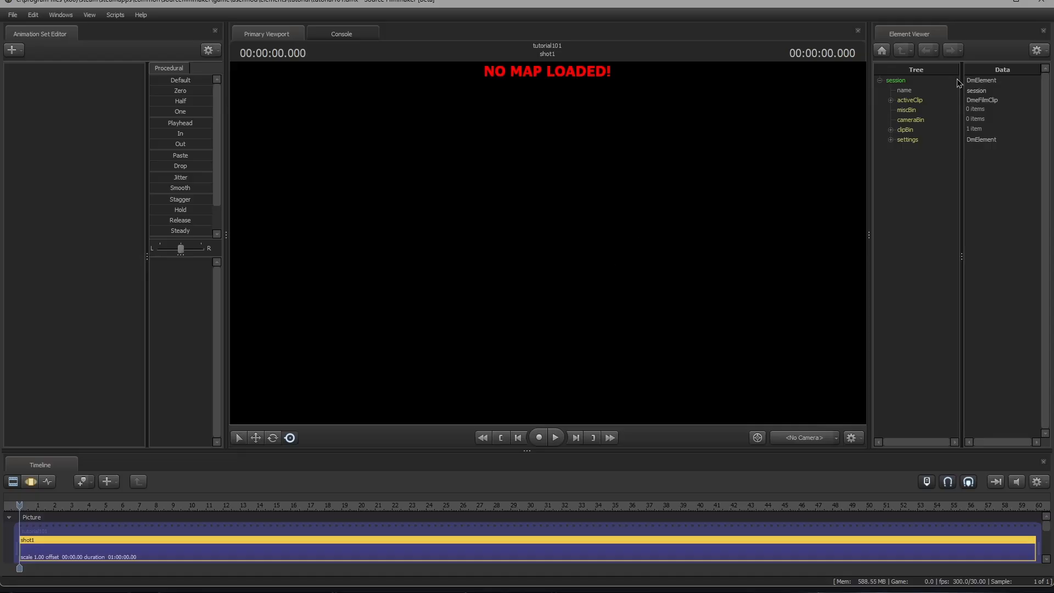
Step: Switch to Steam, open the Source Filmmaker Workshop and search it for "fnaf"
click(1004, 2)
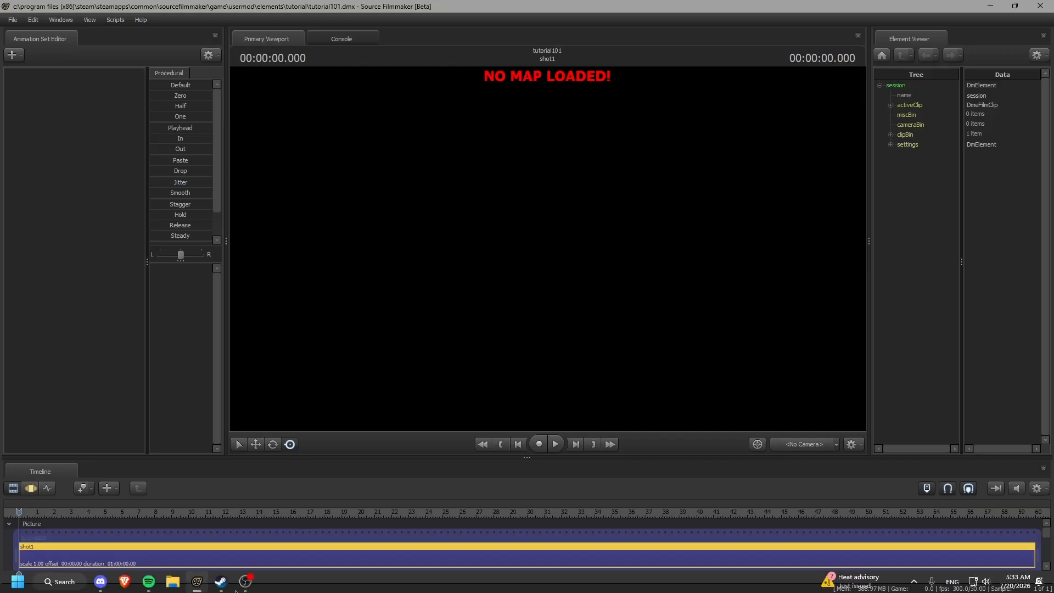
key(alt+Tab)
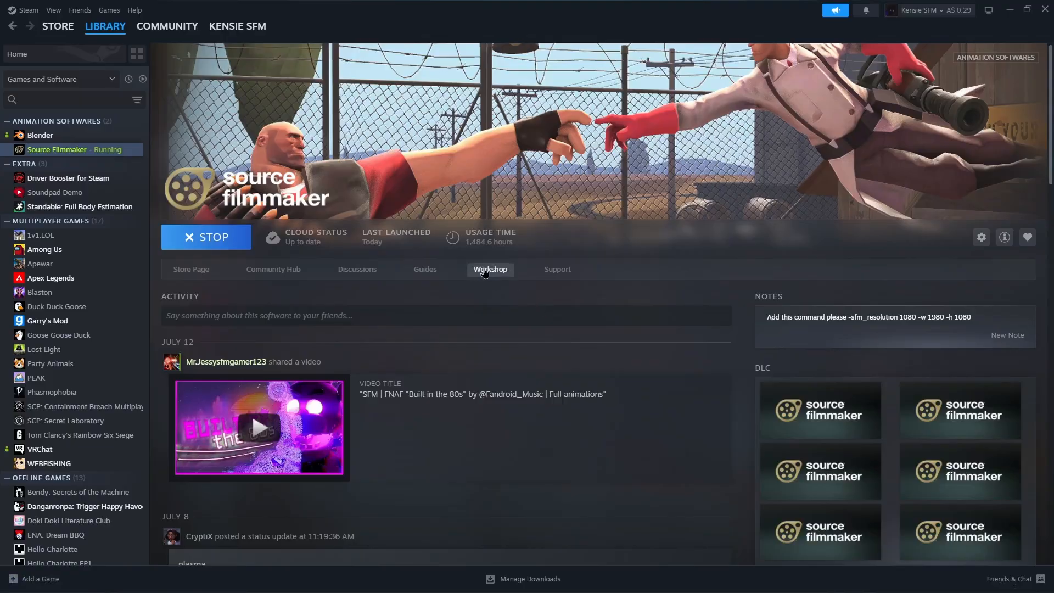
click(487, 269)
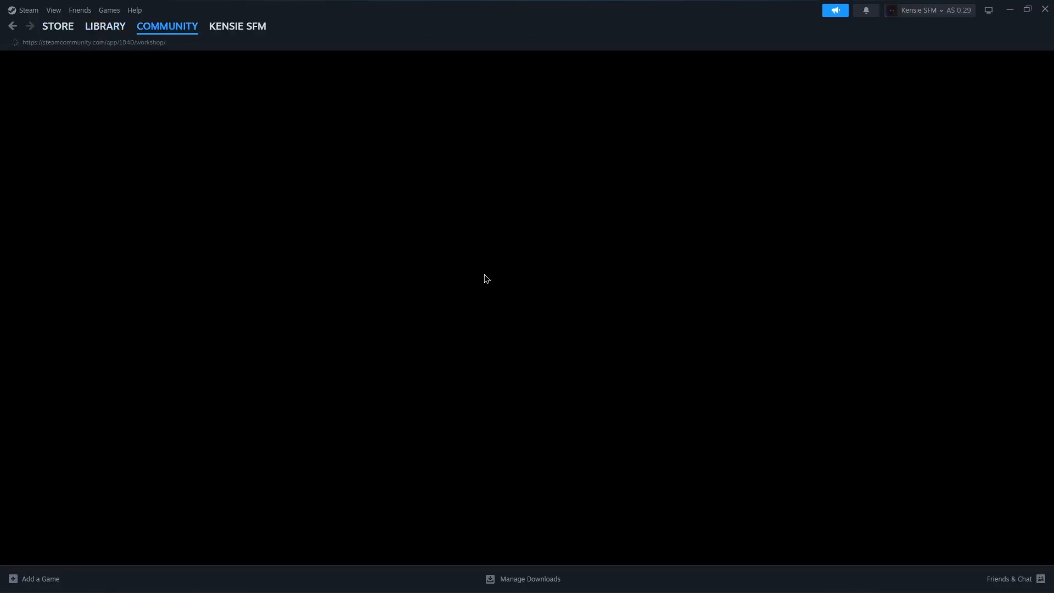
scroll(485, 275, down, 5)
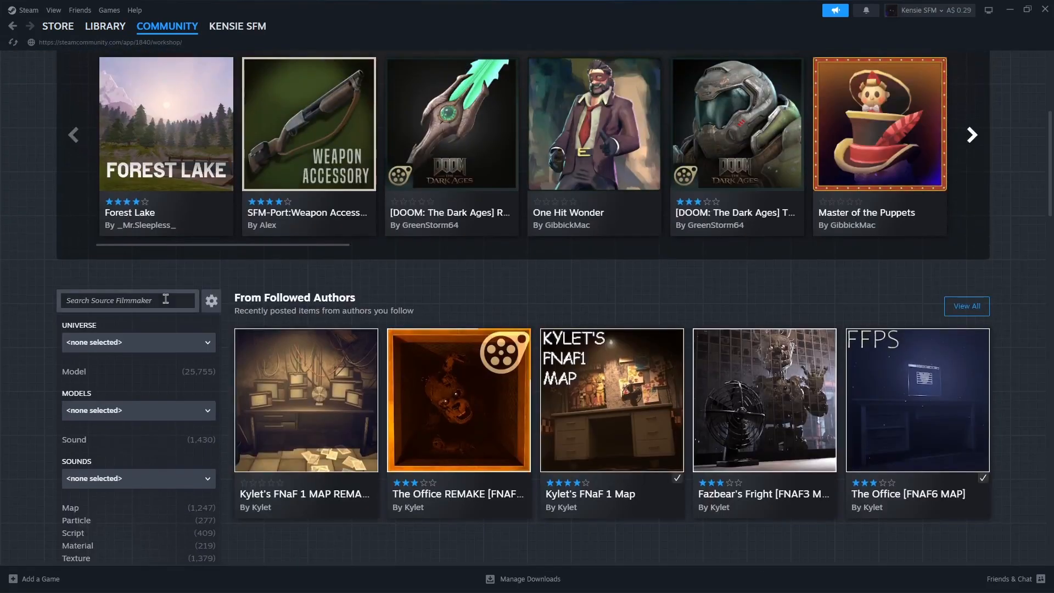
click(166, 299)
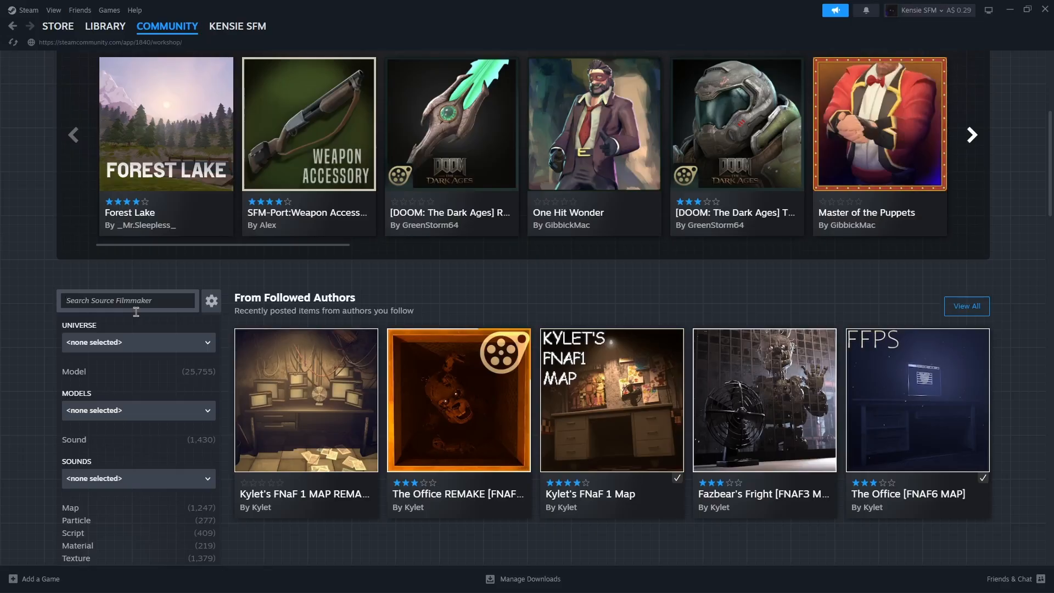
text(fnaf)
key(Return)
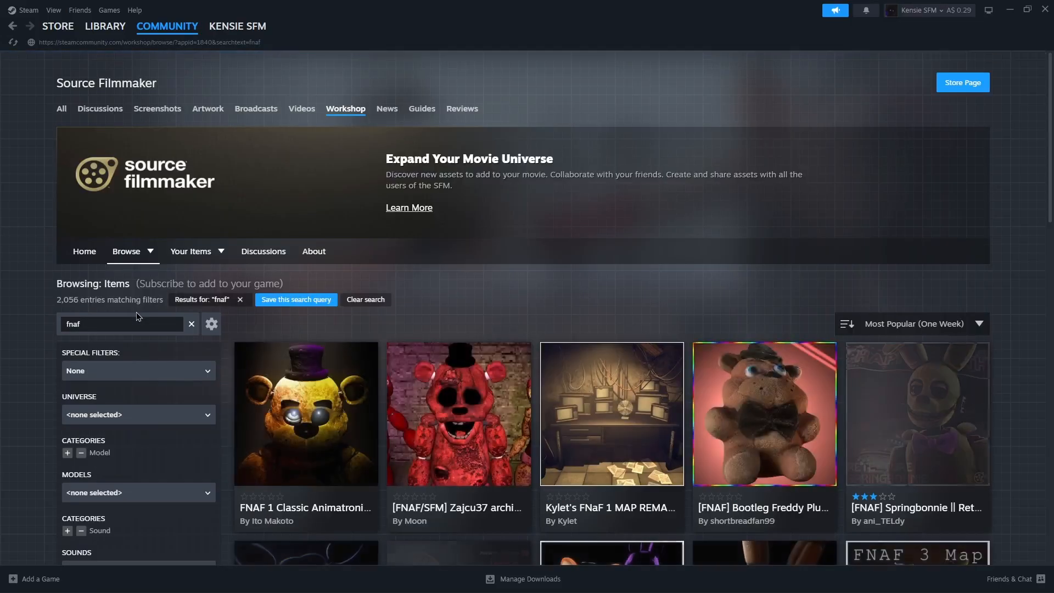
Step: Look through the first page of fnaf search results for available models and maps
scroll(137, 312, down, 3)
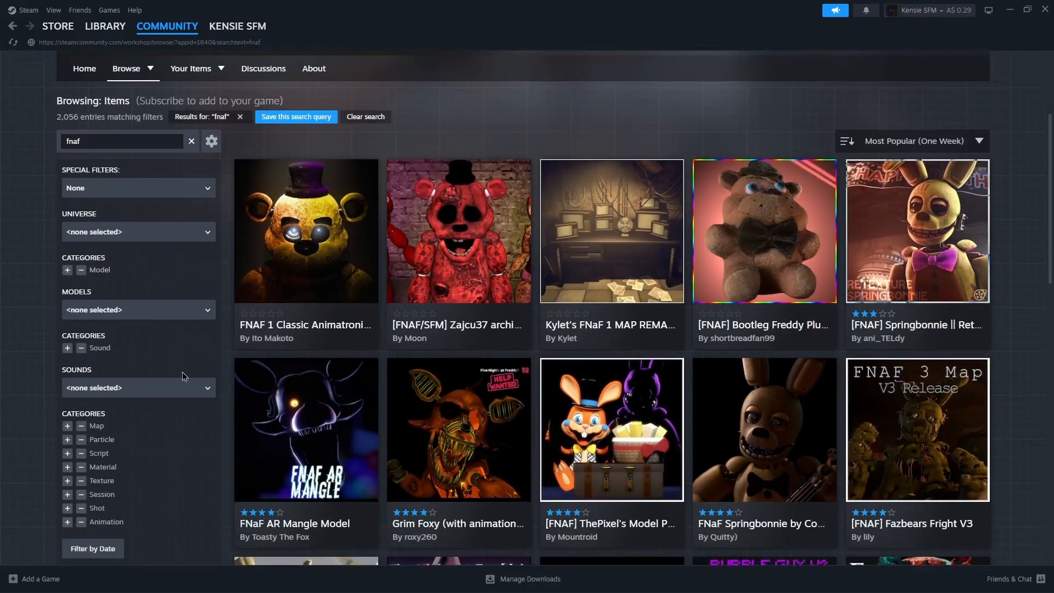
scroll(692, 483, down, 6)
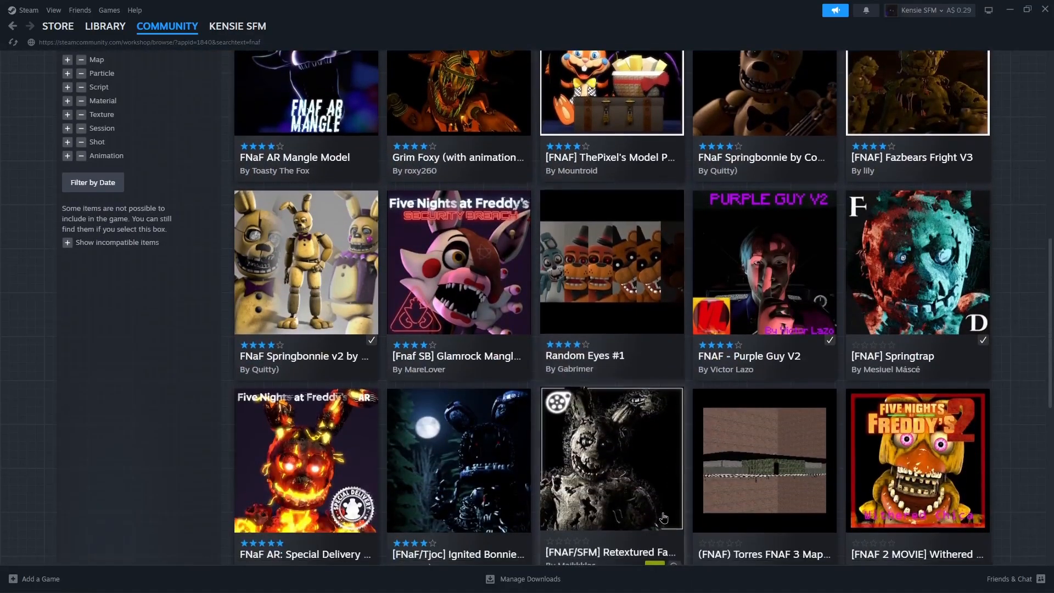
scroll(669, 465, down, 4)
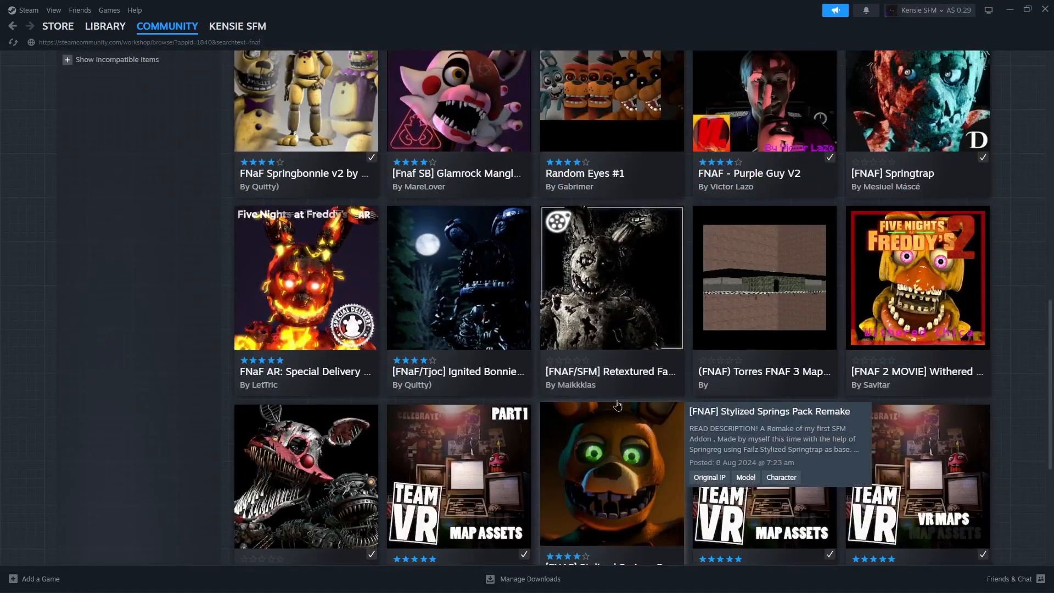
scroll(670, 464, down, 4)
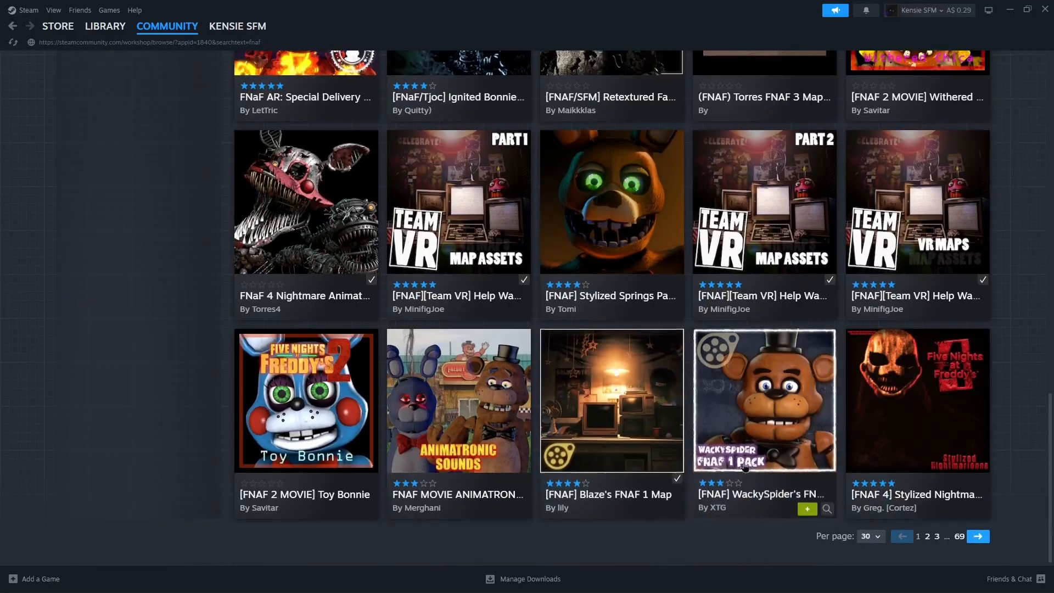
mouse_move(875, 463)
scroll(875, 463, up, 12)
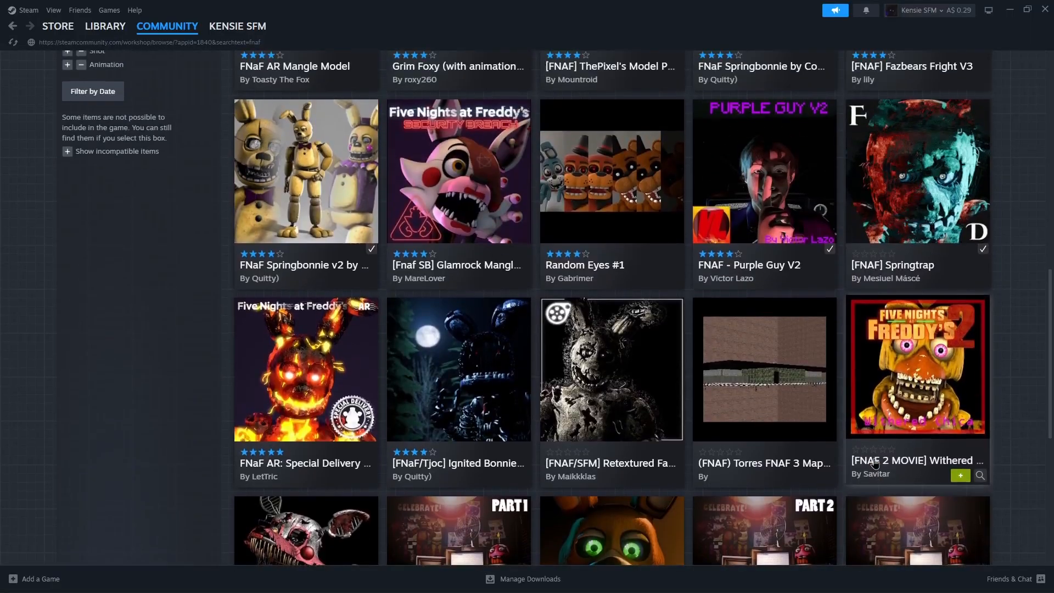
scroll(586, 386, up, 3)
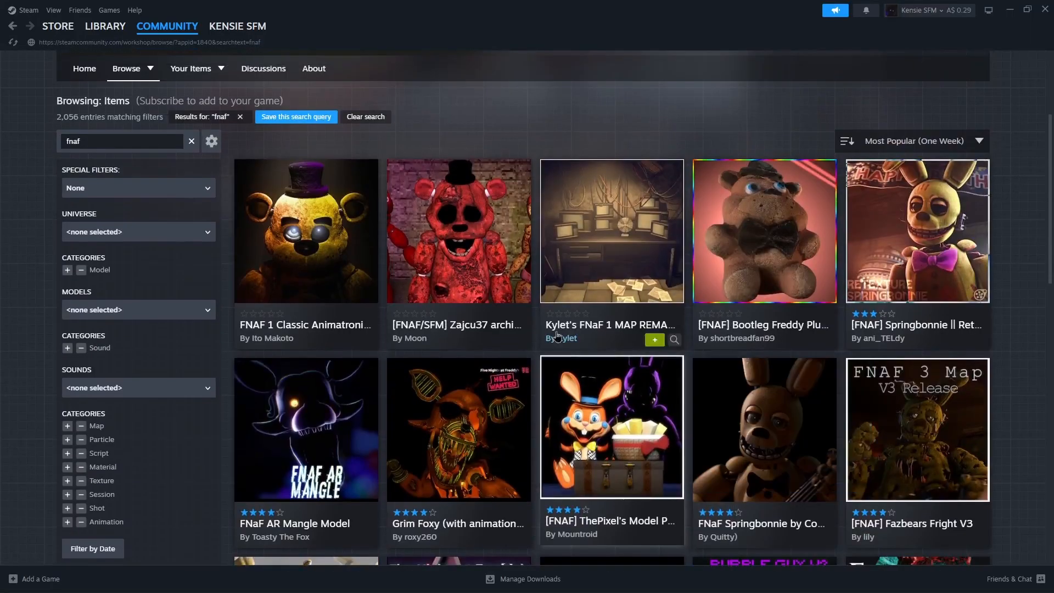
Step: Examine the FNAF 1 Classic Animatronics Retextures Pack's description and its alternative download link, and return to the search results
mouse_move(327, 226)
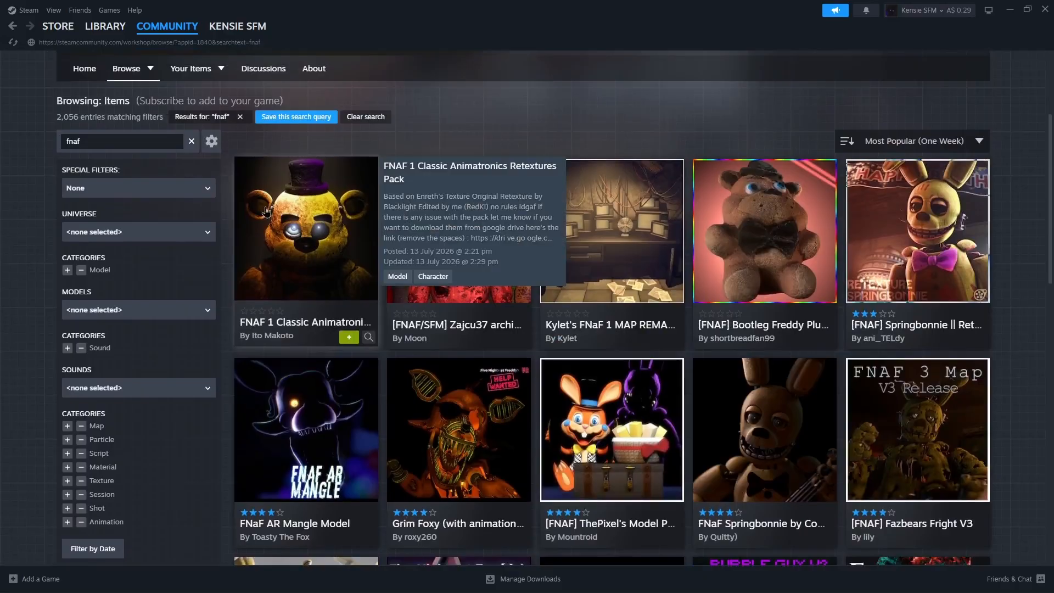
click(327, 226)
scroll(373, 377, down, 6)
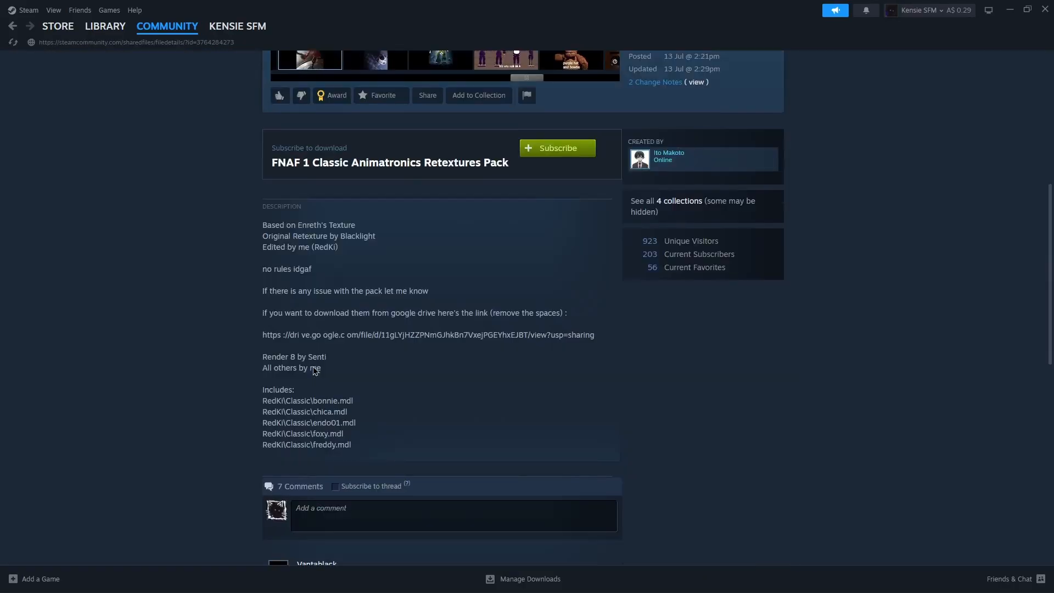
drag(262, 335, 614, 341)
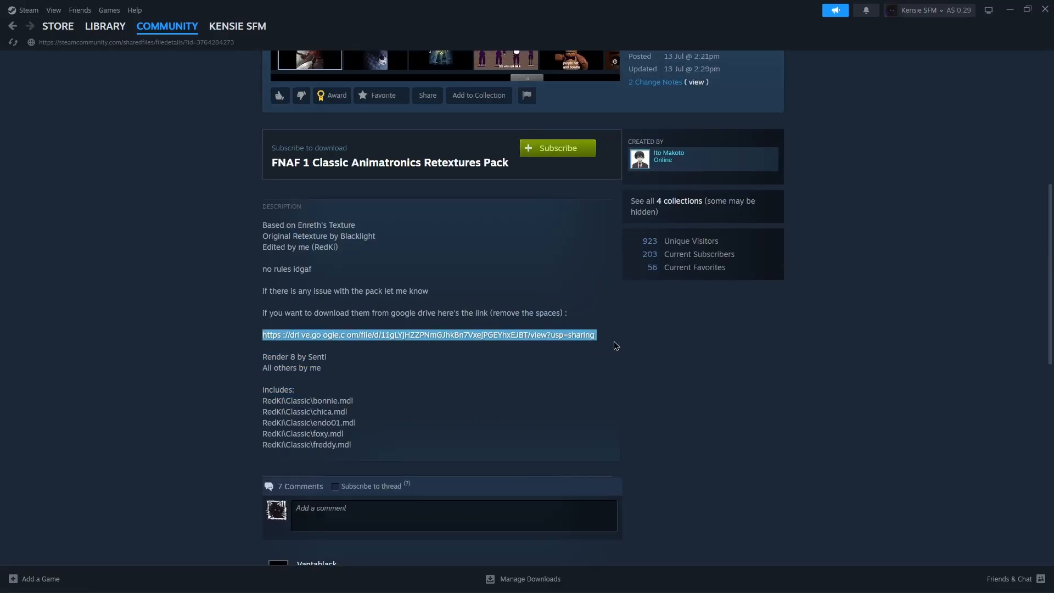
click(614, 341)
scroll(614, 341, up, 3)
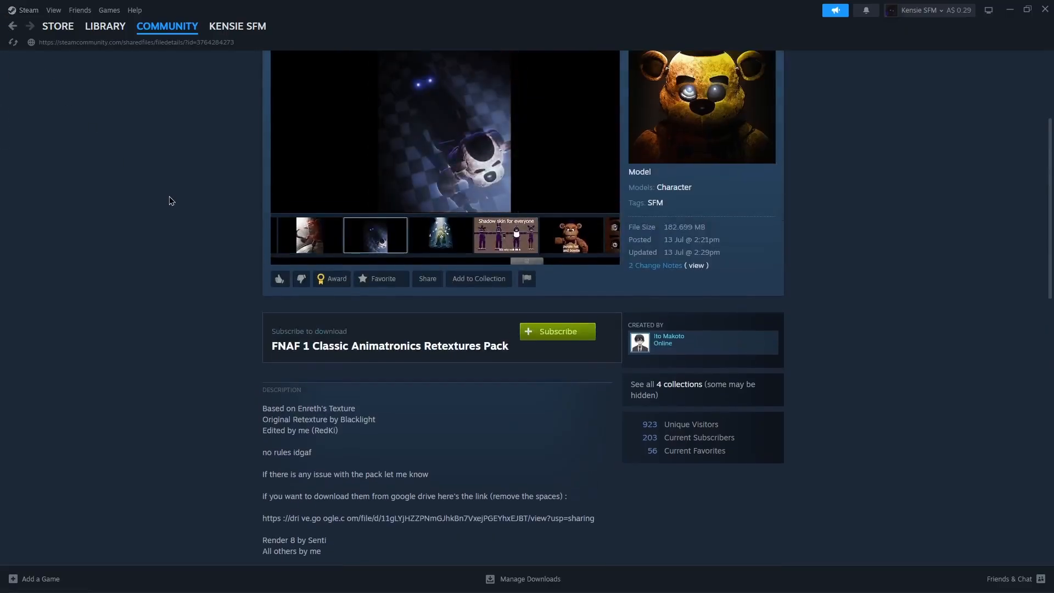
scroll(165, 211, up, 3)
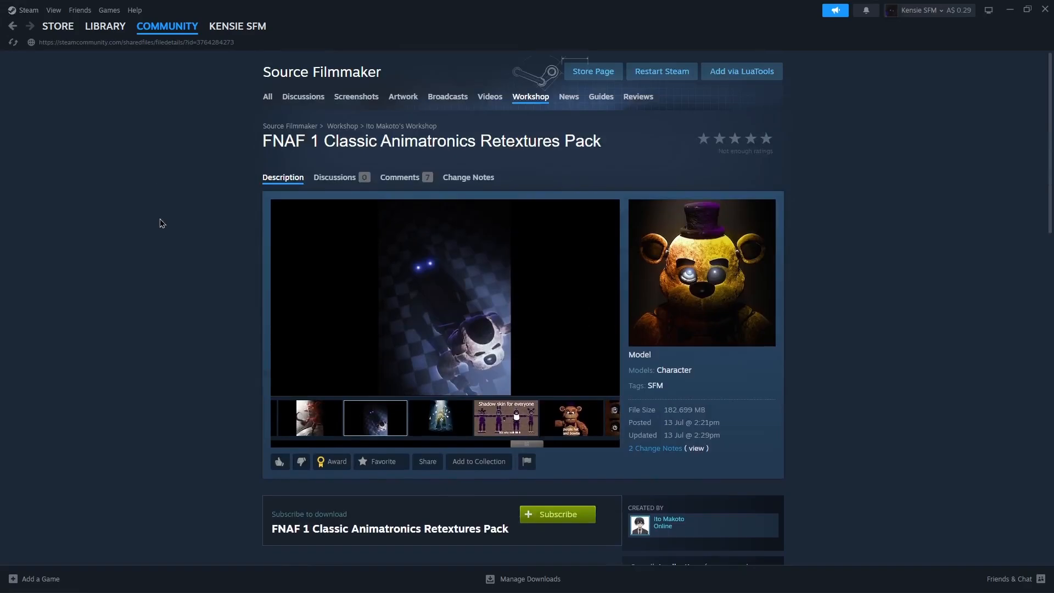
click(12, 26)
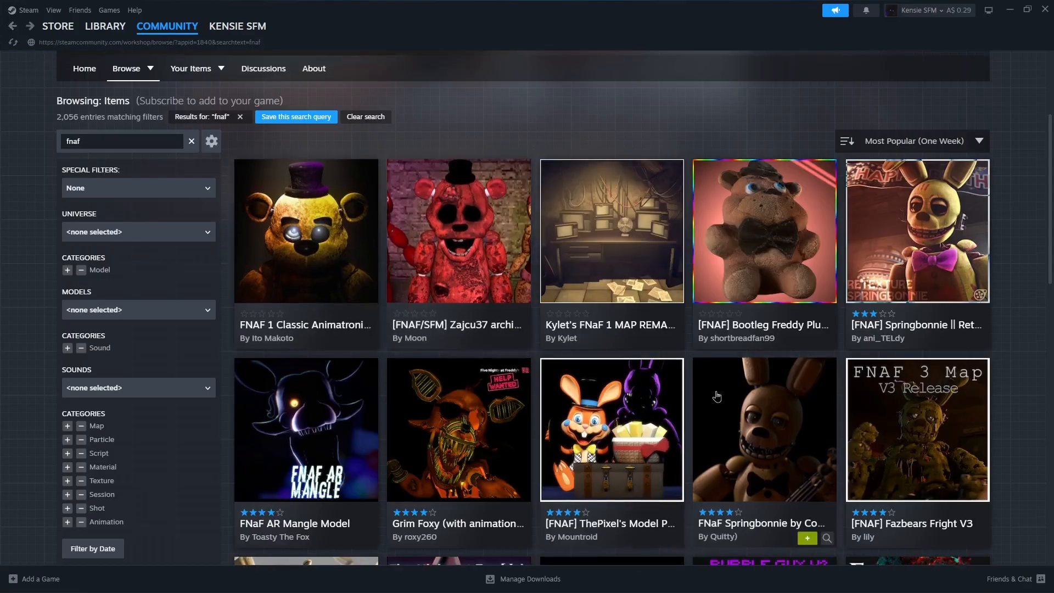
Step: Filter the fnaf search results to the Map category
scroll(716, 396, down, 10)
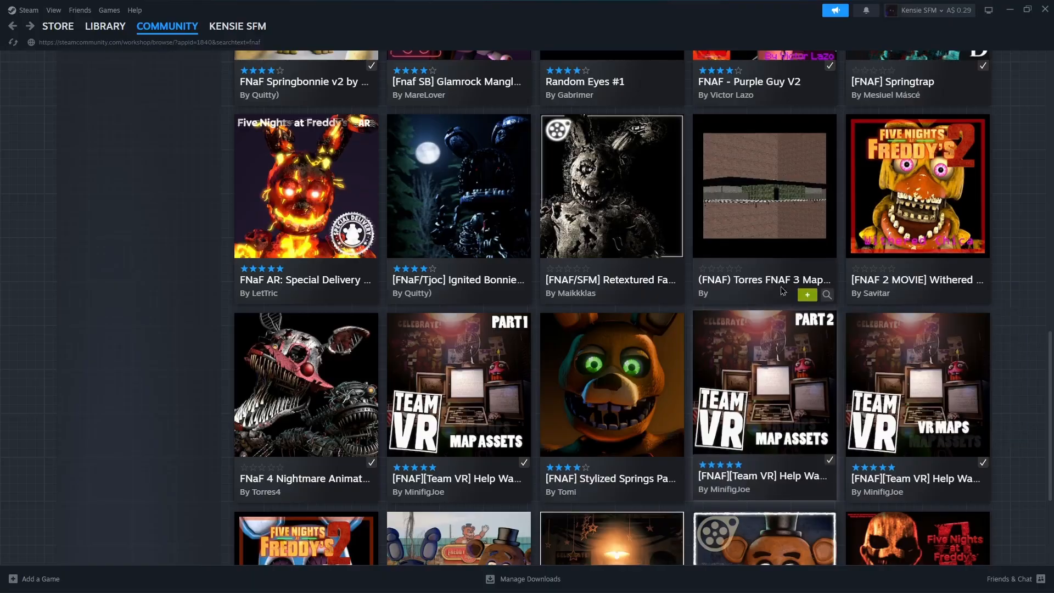
scroll(186, 291, up, 7)
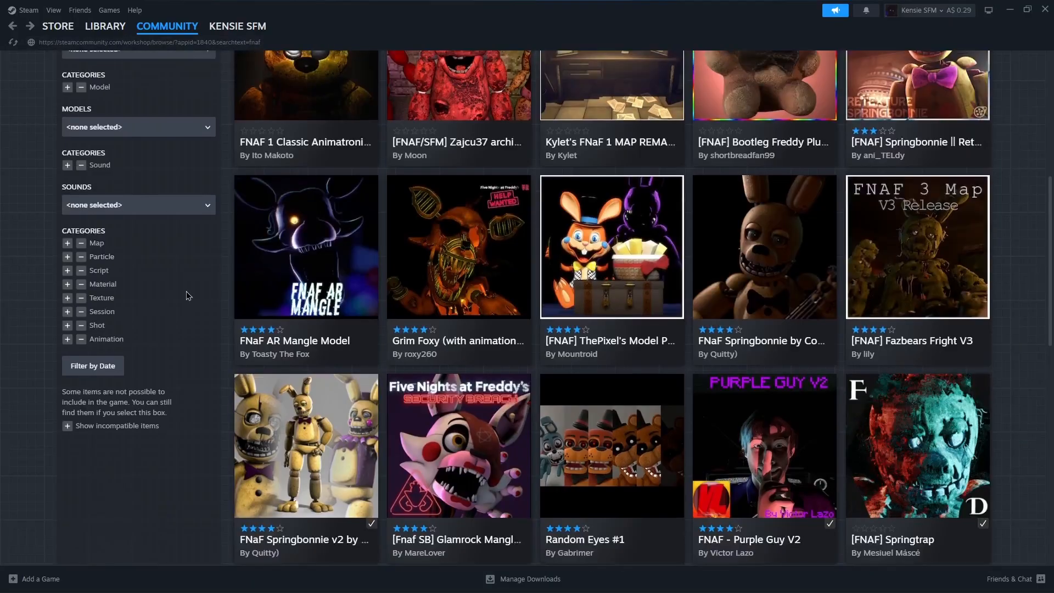
click(67, 243)
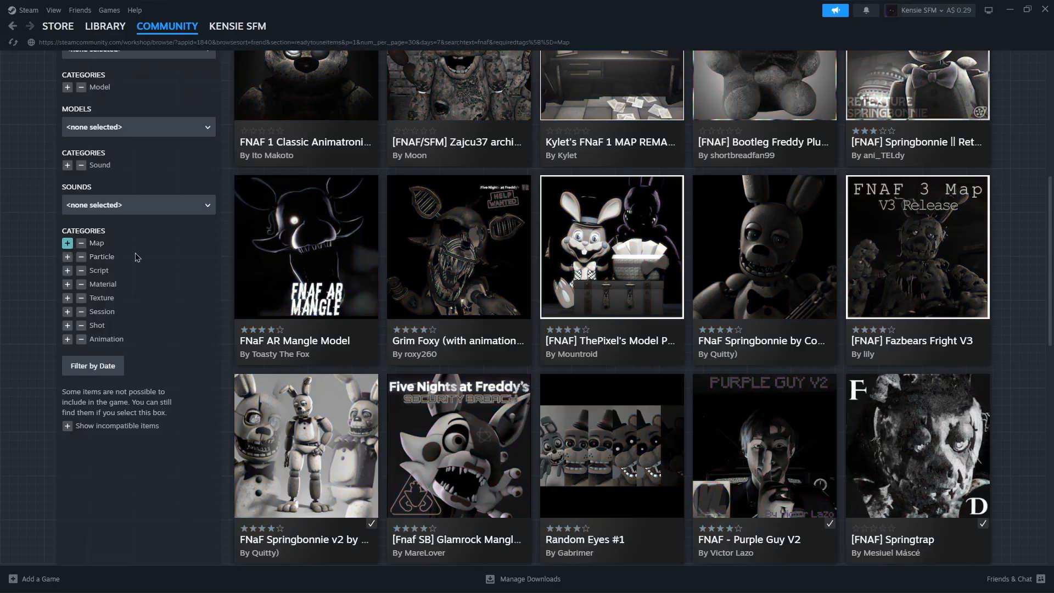
Step: Browse the filtered map results and continue to the second page
scroll(351, 307, up, 7)
scroll(625, 385, down, 5)
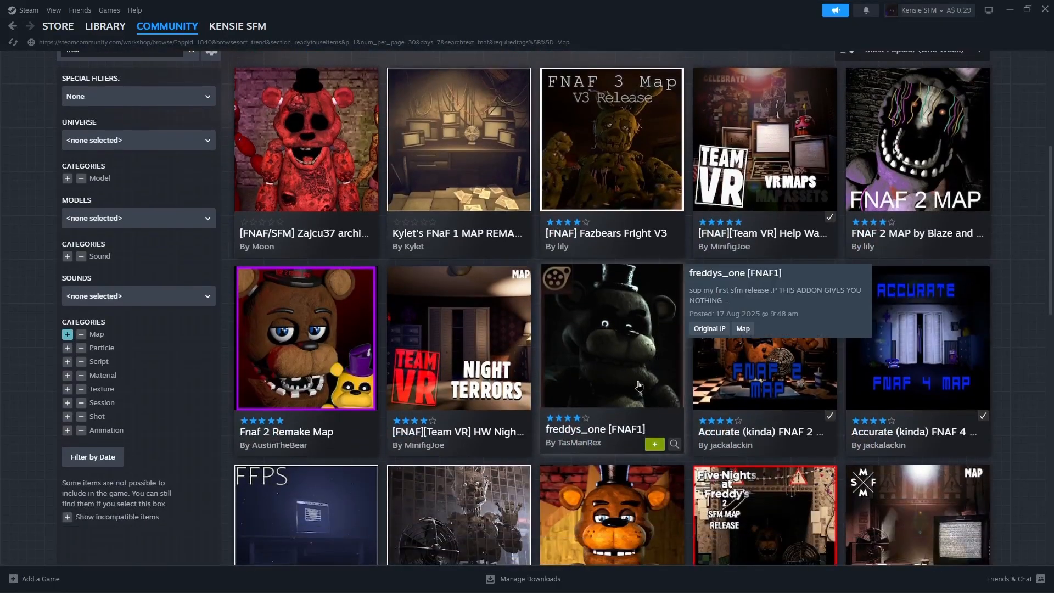
scroll(687, 357, down, 6)
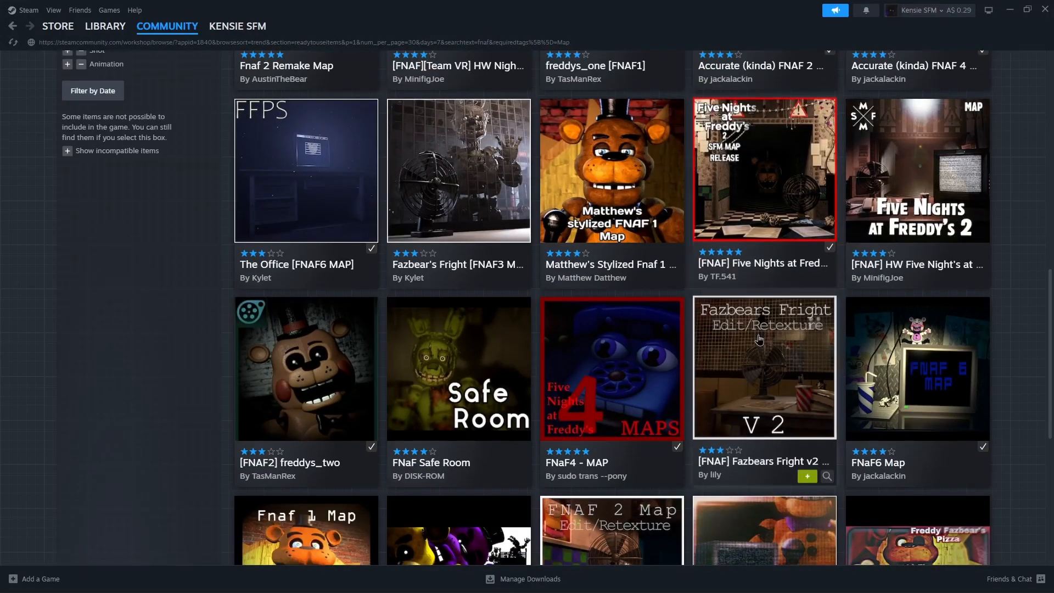
scroll(736, 384, down, 2)
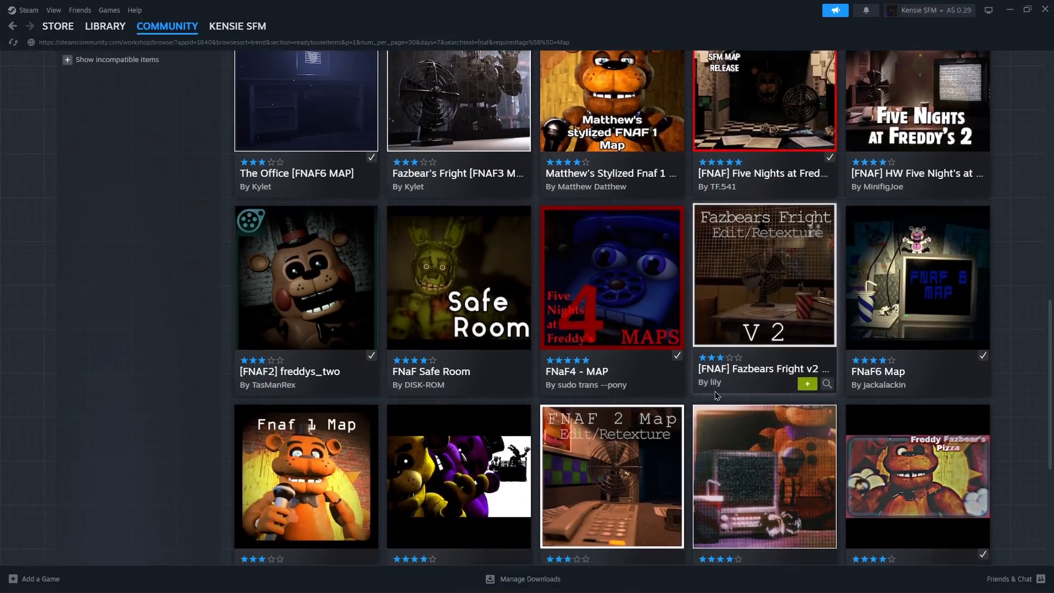
scroll(715, 391, down, 6)
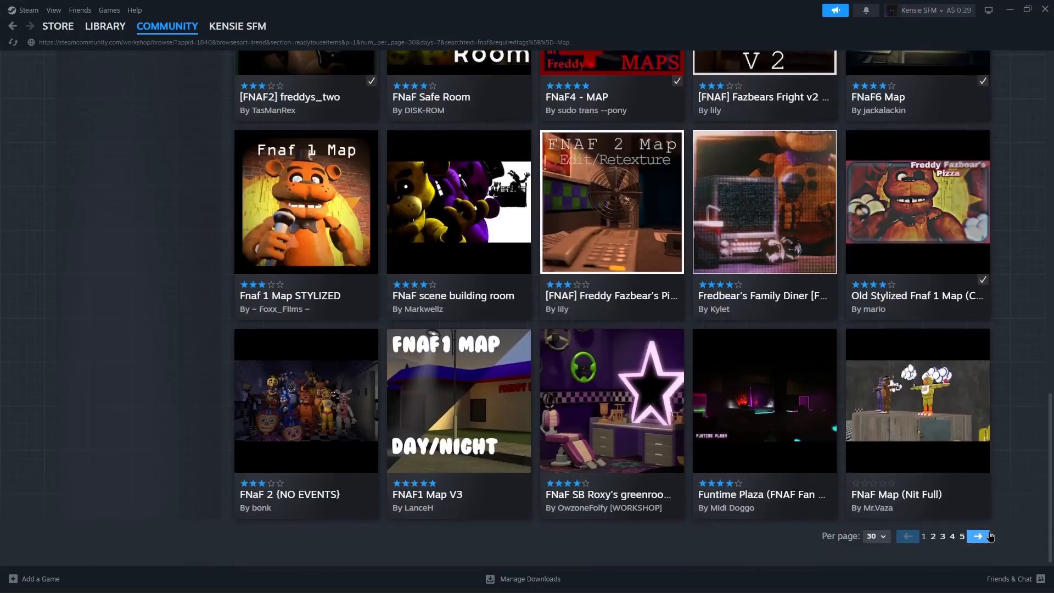
click(990, 536)
click(400, 231)
key(alt+Left)
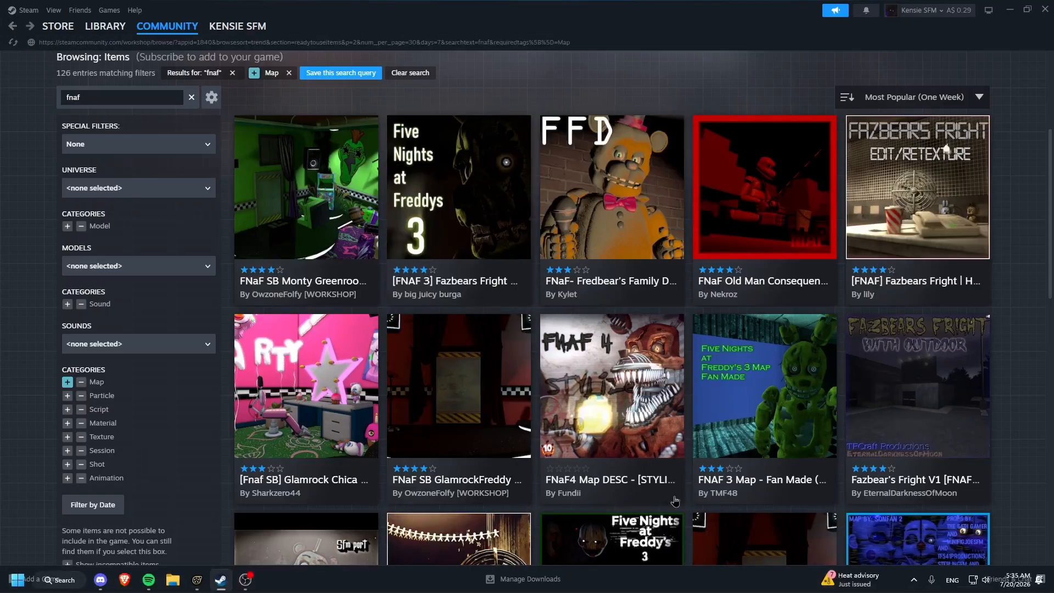
scroll(675, 501, down, 8)
Step: Examine the Five Nights at Freddy's 3 Map item's preview images, subscription option and required items, and return to the map results
click(764, 231)
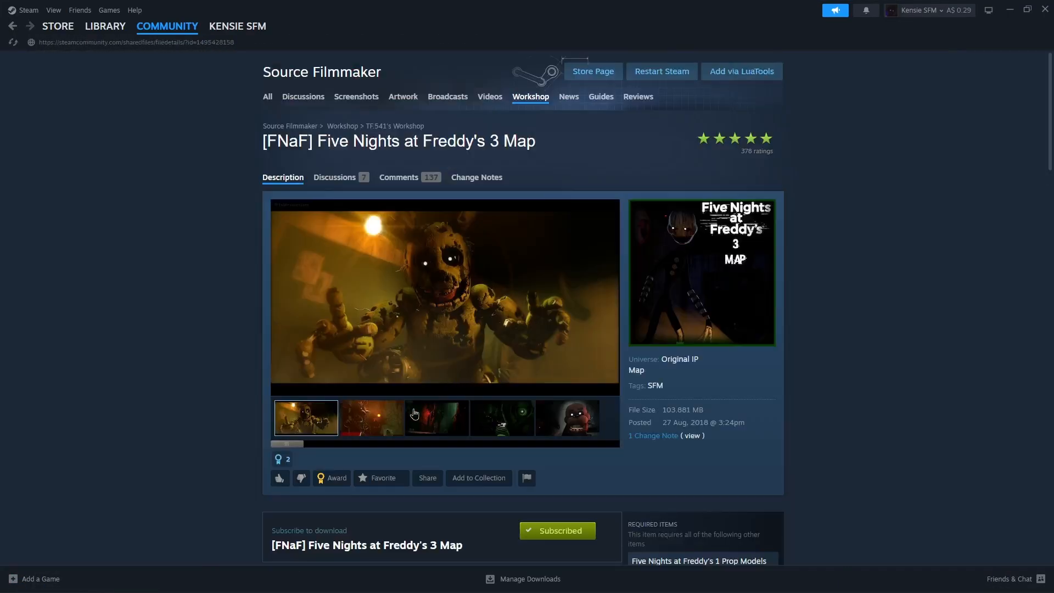
click(413, 420)
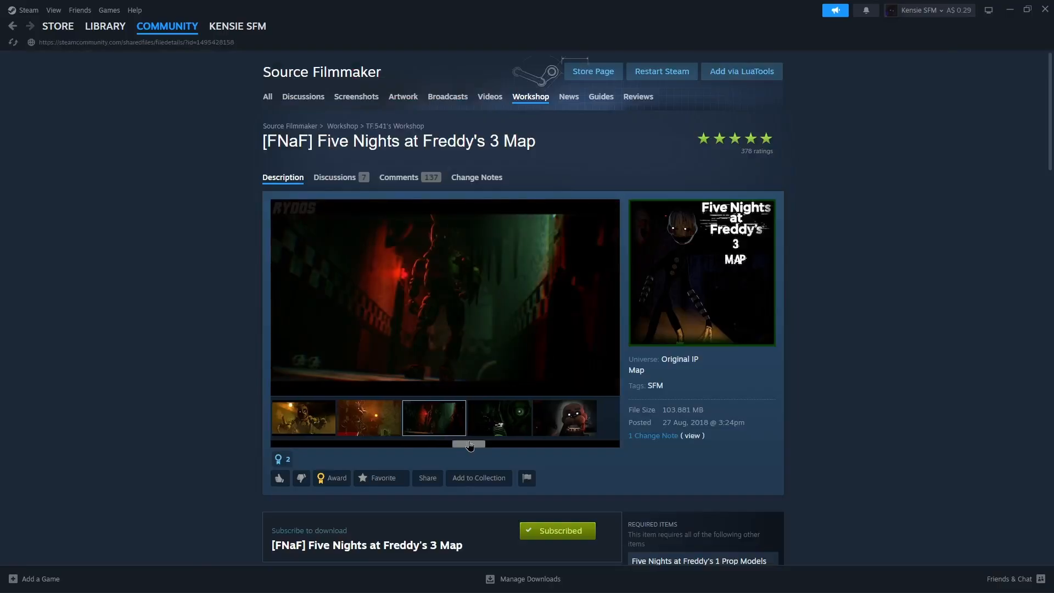
drag(469, 446, 499, 446)
click(501, 424)
click(555, 430)
scroll(571, 341, down, 5)
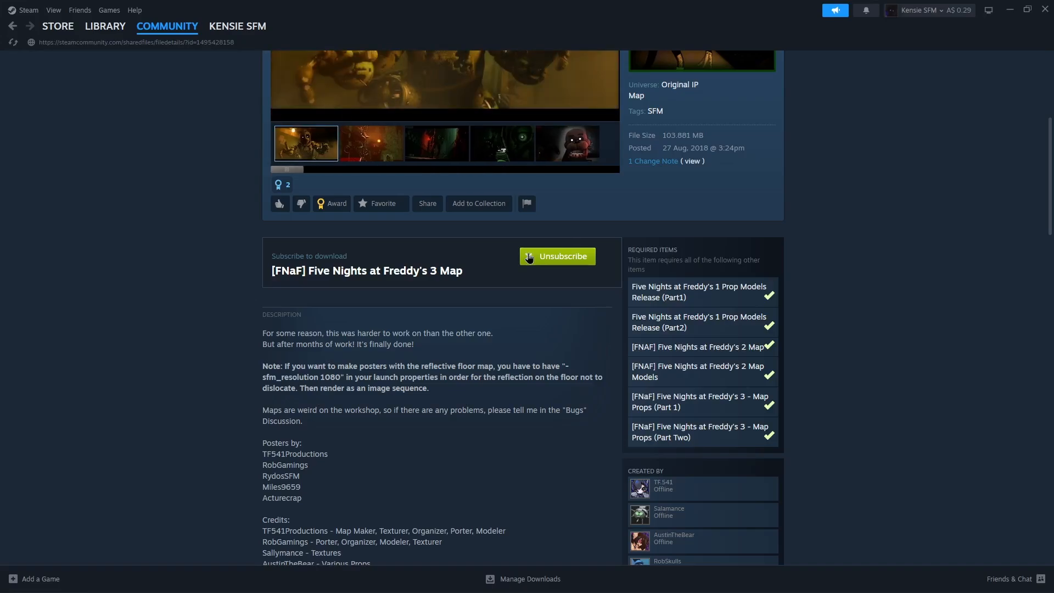
click(12, 26)
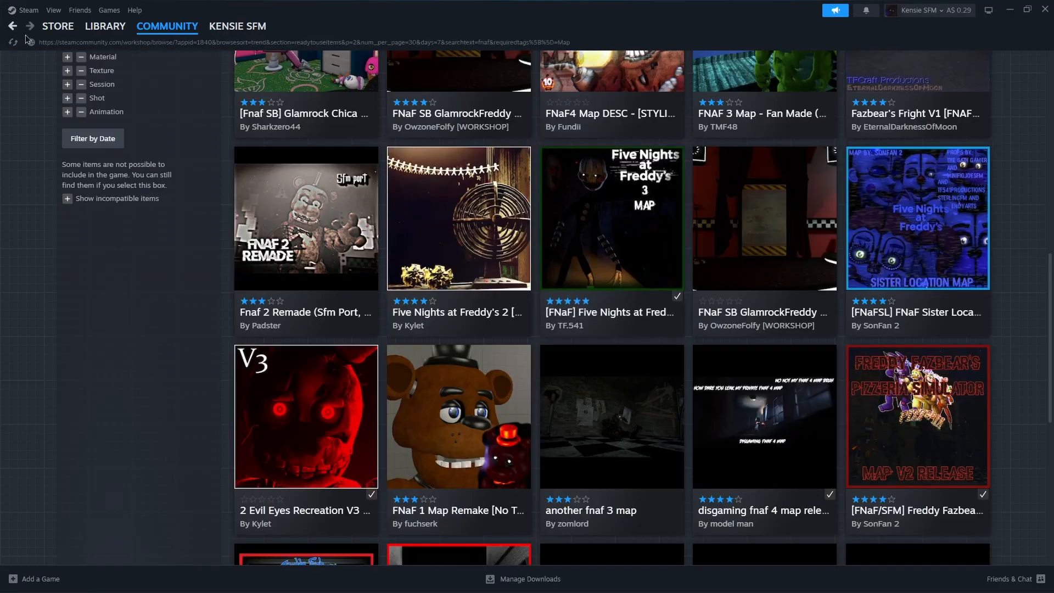
Step: Subscribe to FNaF 1 Map Remake [No Tables/Posters] and switch back to Source Filmmaker
mouse_move(507, 535)
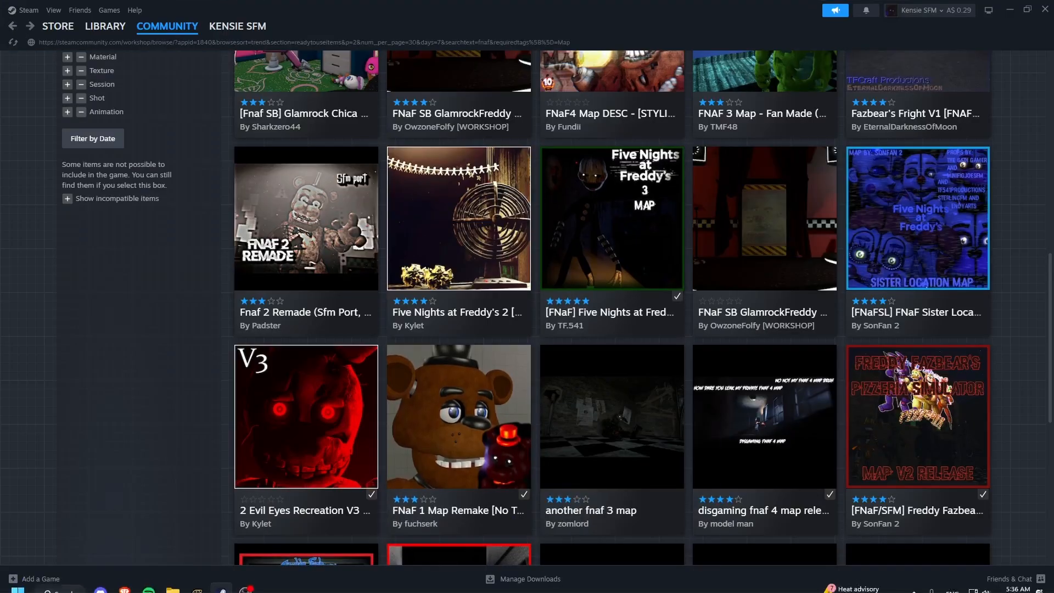
click(221, 582)
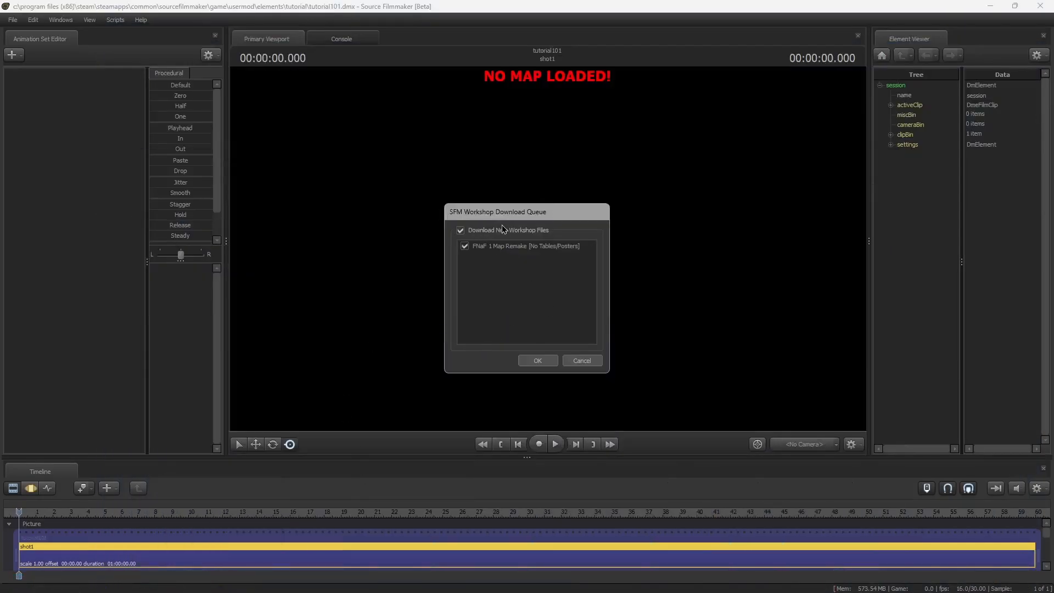
Step: Download the queued FNaF 1 Map Remake [No Tables/Posters] and overwrite all conflicting workshop files with the new ones
click(538, 360)
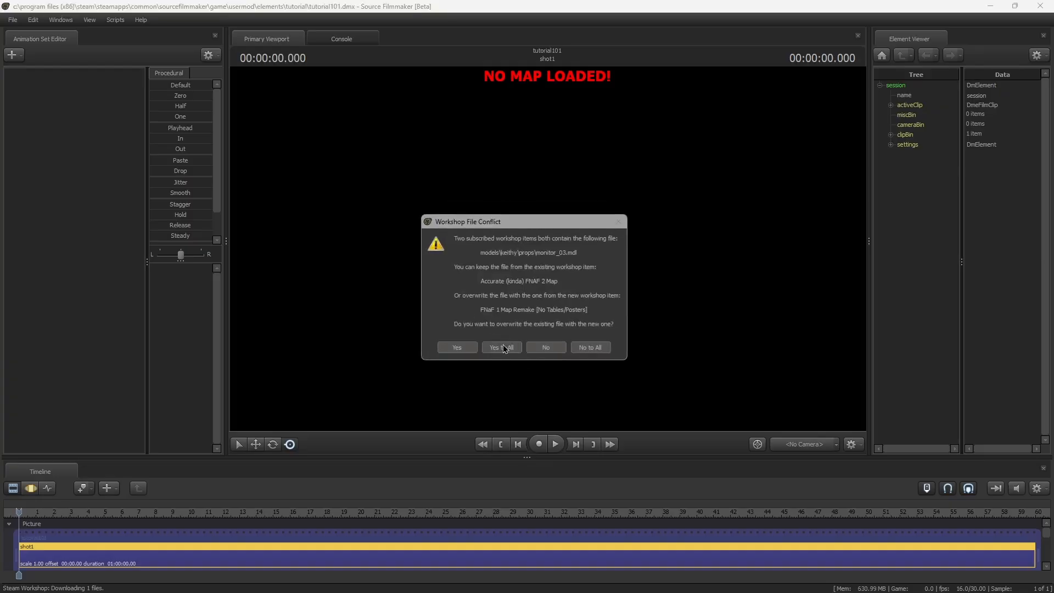
click(507, 348)
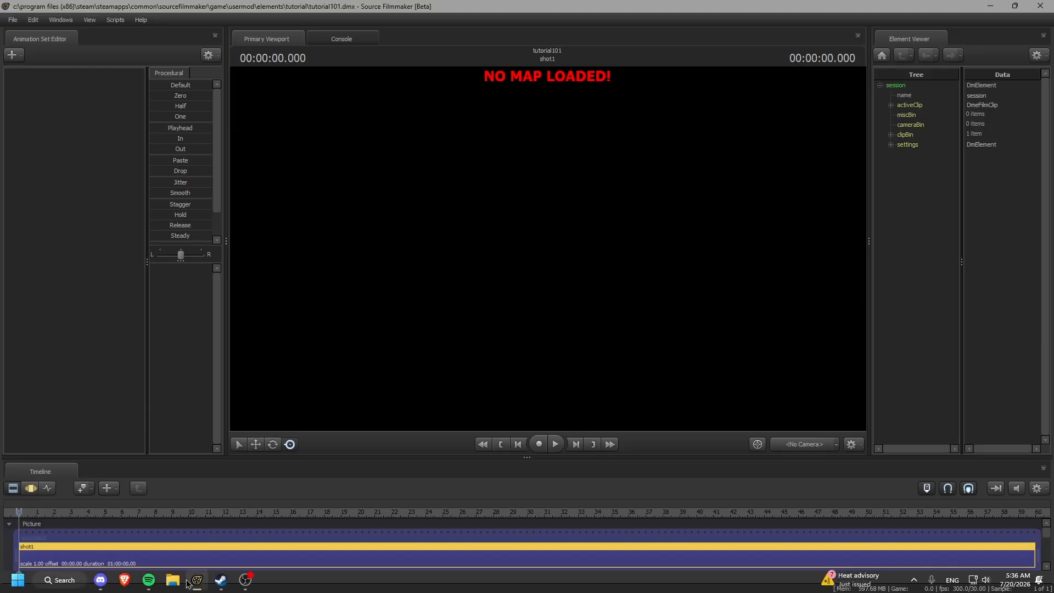
Step: Switch to Steam, open the Five Nights at Freddy's 3 Map item and check its description for the included .bsp file names
click(221, 580)
click(566, 211)
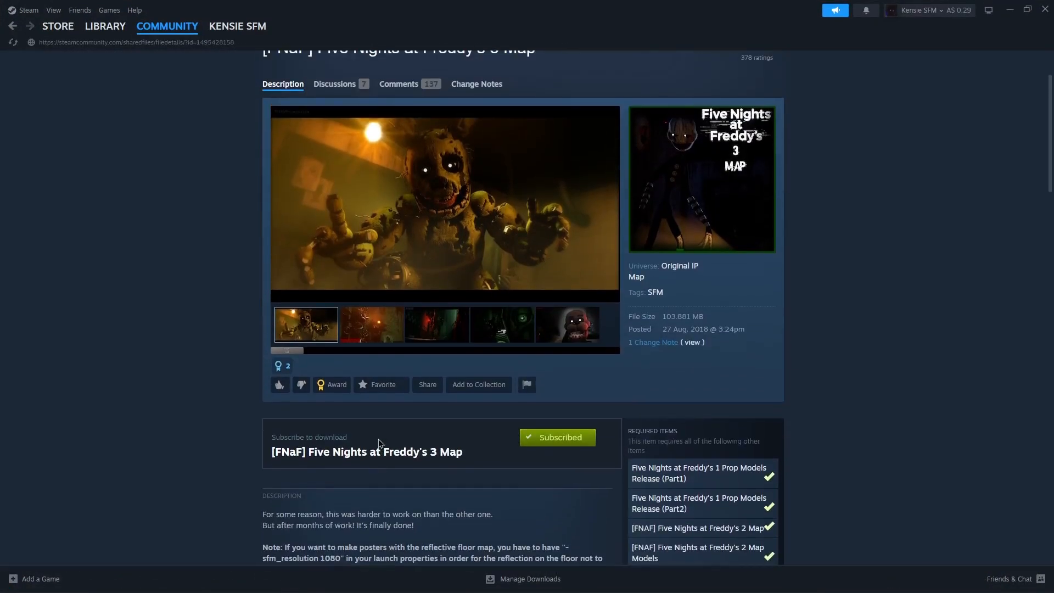
scroll(379, 439, down, 5)
scroll(327, 460, down, 3)
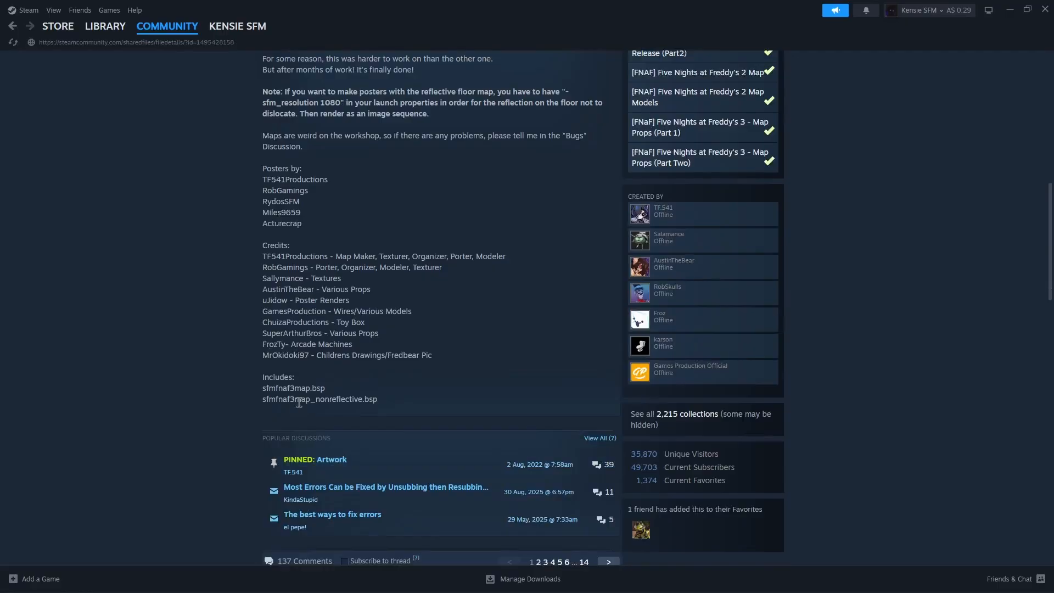
double_click(285, 388)
triple_click(285, 388)
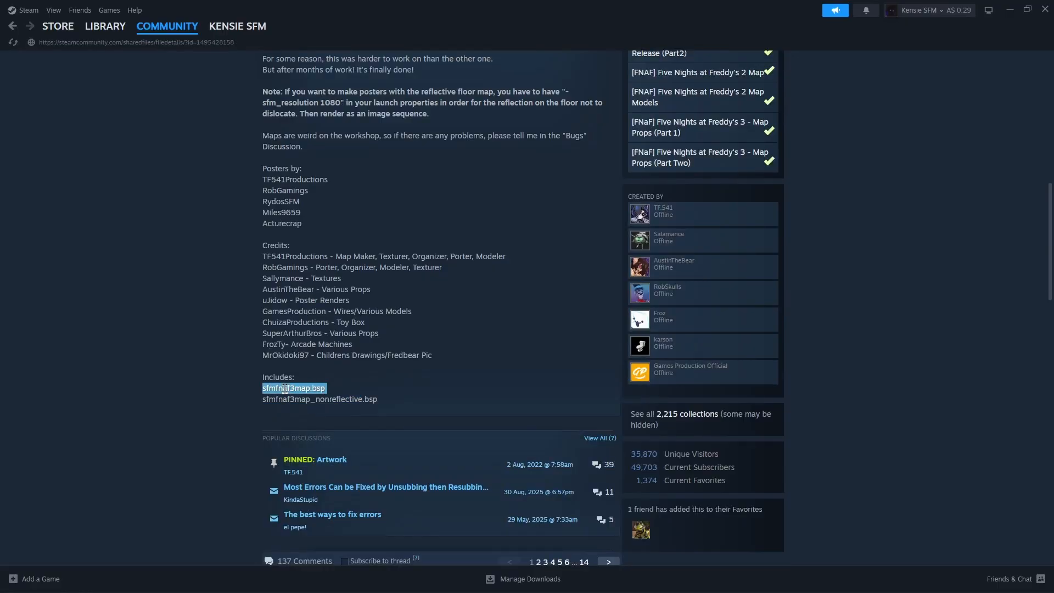
right_click(285, 388)
click(297, 399)
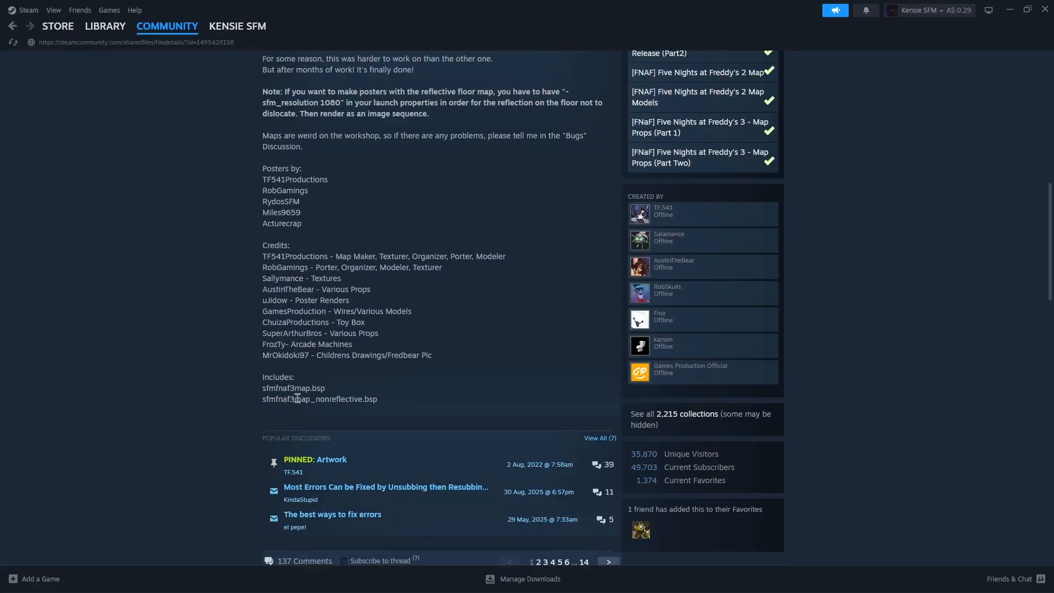
Step: Switch back to Source Filmmaker and load the map sfmfnaf3map.bsp, filtering the map files by fnaf3
click(245, 581)
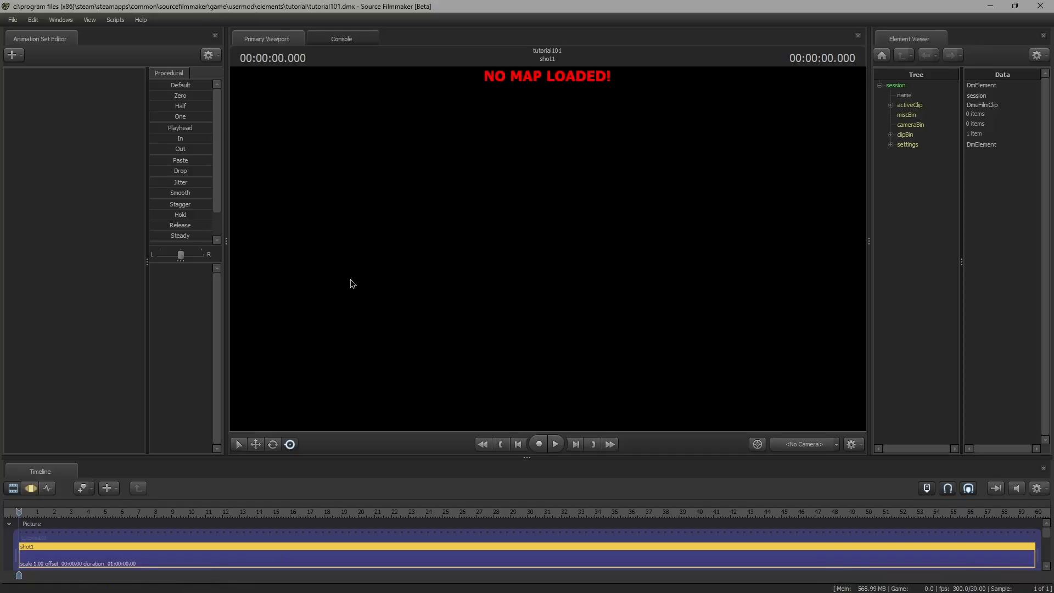
right_click(351, 280)
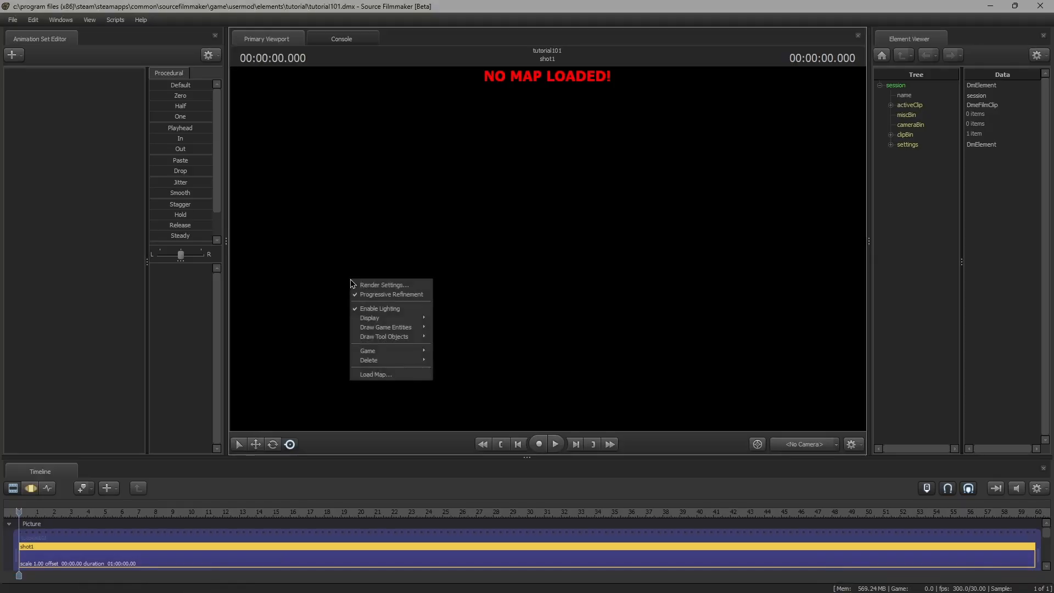
click(395, 378)
key(BackSpace)
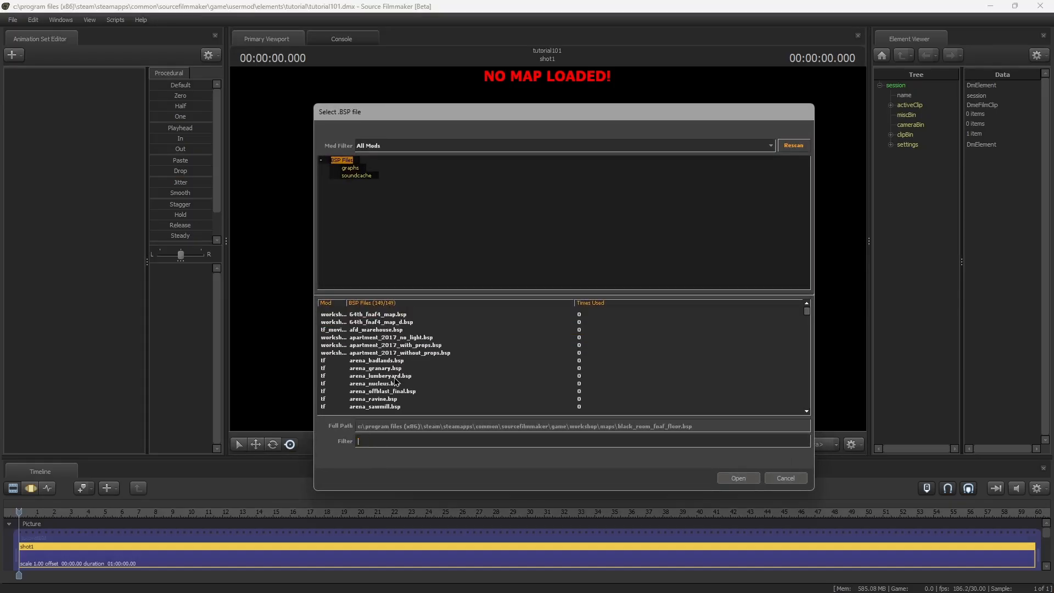
text(fnaf3)
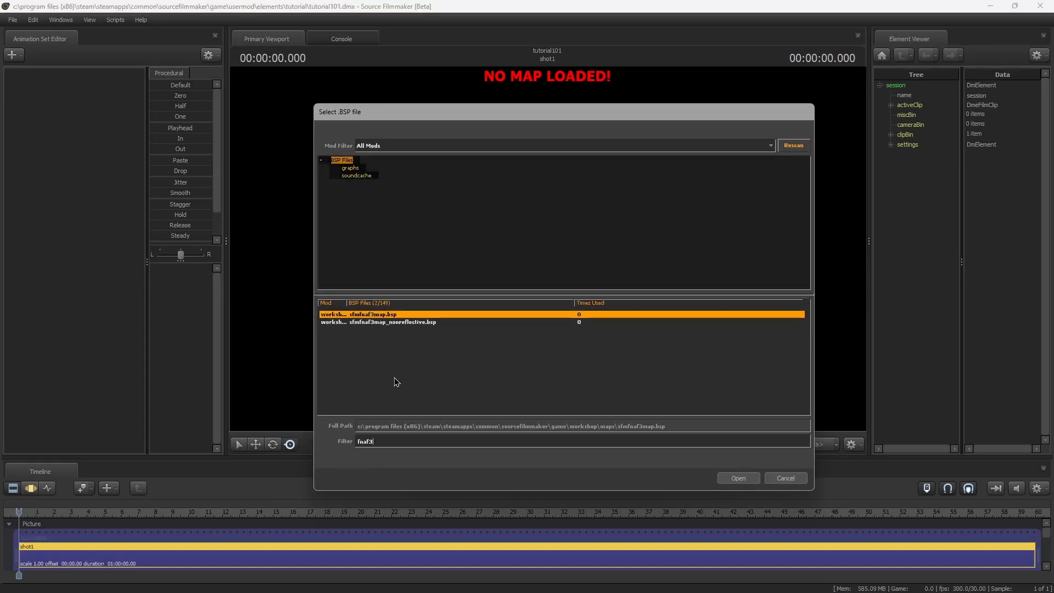
key(Return)
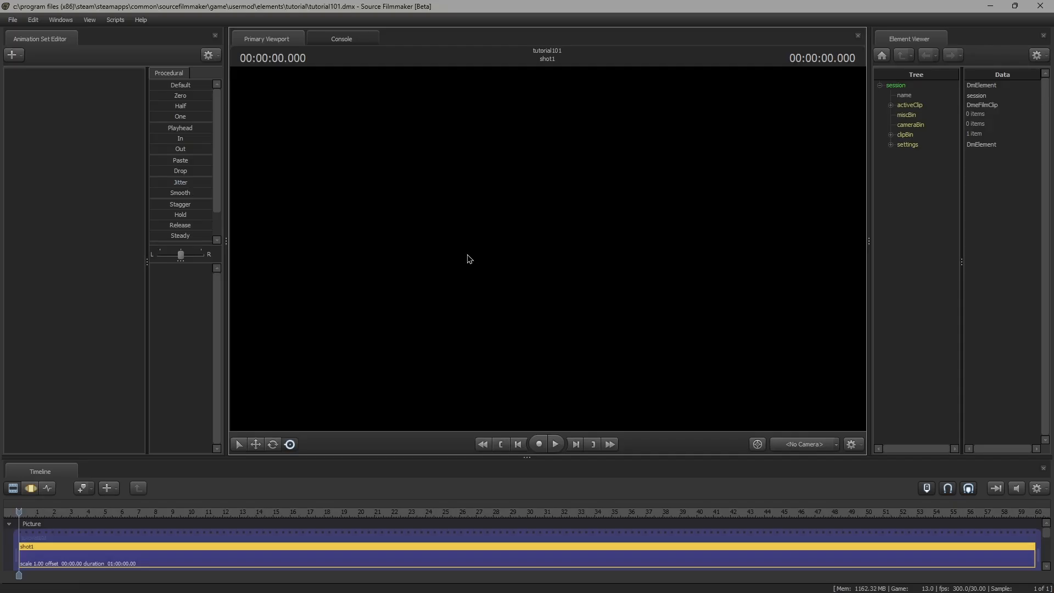
Step: Disable lighting in the primary viewport
right_click(468, 256)
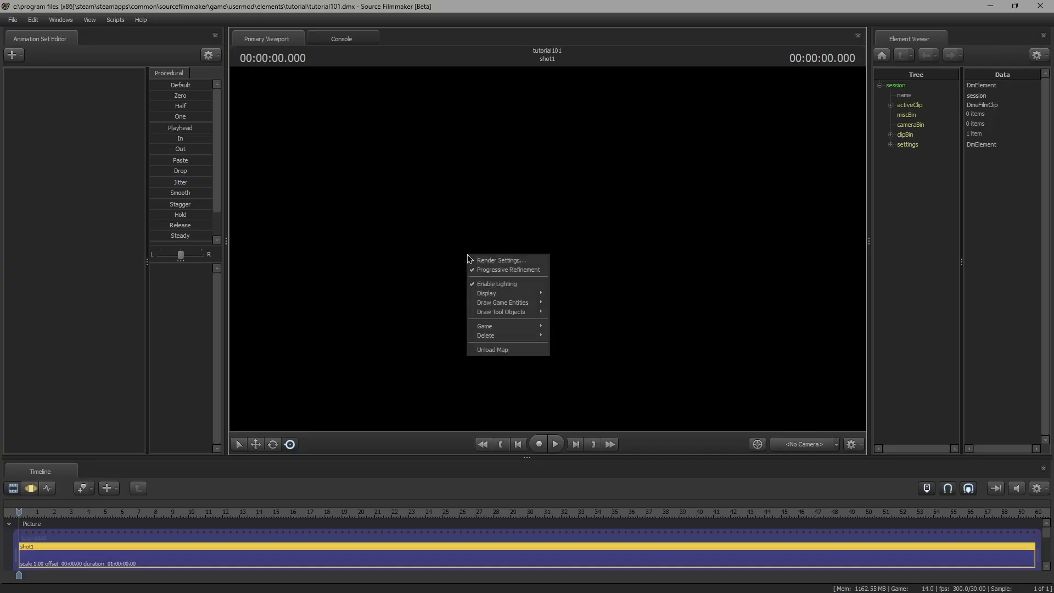
click(496, 285)
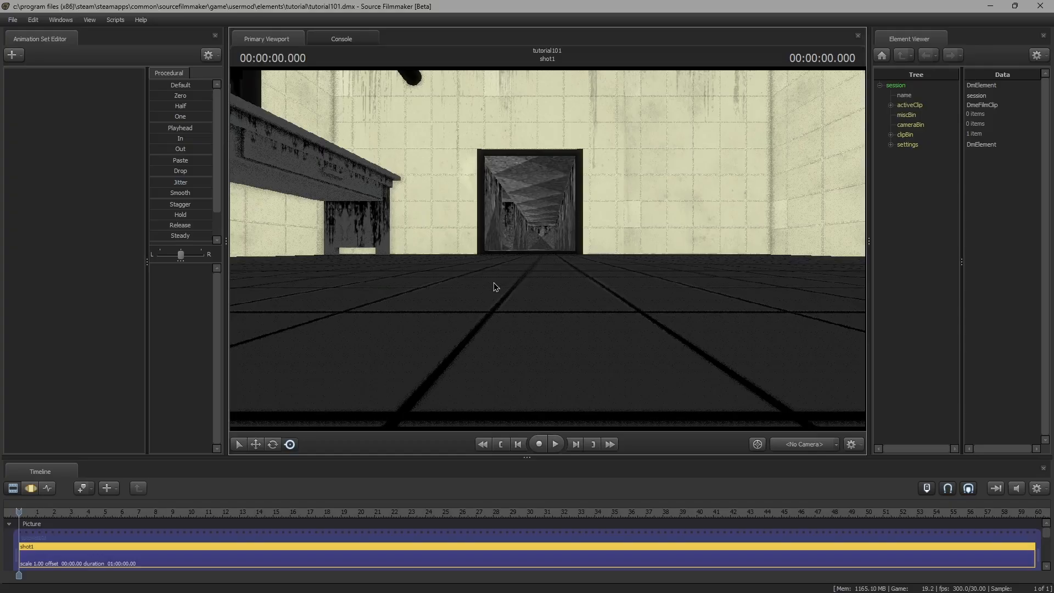
Step: Look around the map's tiled starting room with the work camera, examining the vent, desk and window
mouse_move(493, 282)
mouse_down()
mouse_move(395, 137)
mouse_move(308, 209)
mouse_move(527, 351)
mouse_move(518, 275)
mouse_move(546, 300)
mouse_move(450, 231)
mouse_move(384, 137)
mouse_move(400, 187)
mouse_move(503, 308)
mouse_move(527, 305)
mouse_move(533, 285)
mouse_move(530, 299)
mouse_move(481, 261)
mouse_move(494, 272)
mouse_up()
drag(548, 248, 581, 260)
key(s)
key(z)
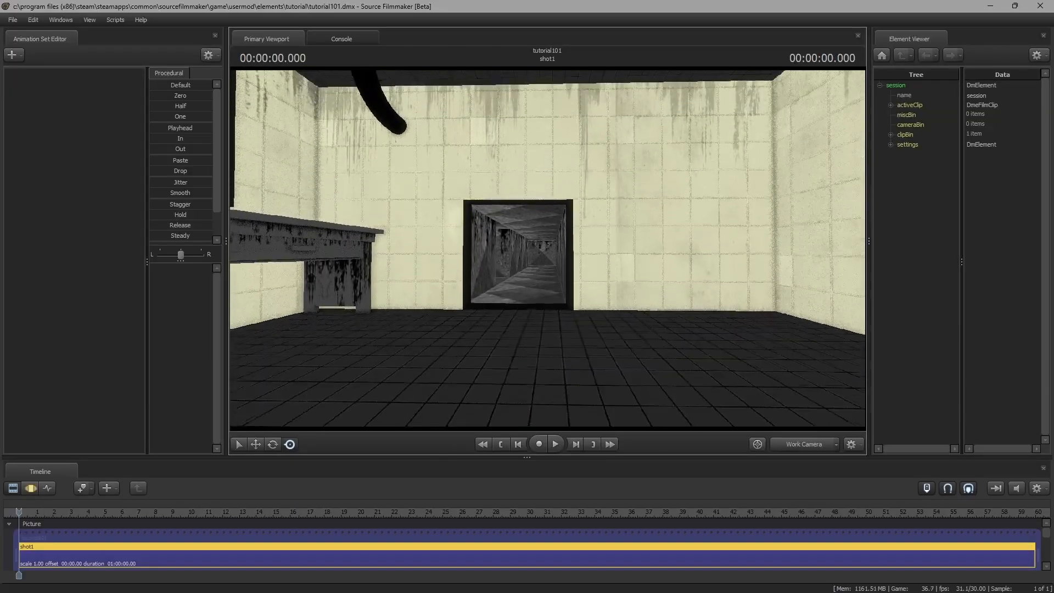
key(x)
key(w)
key(a)
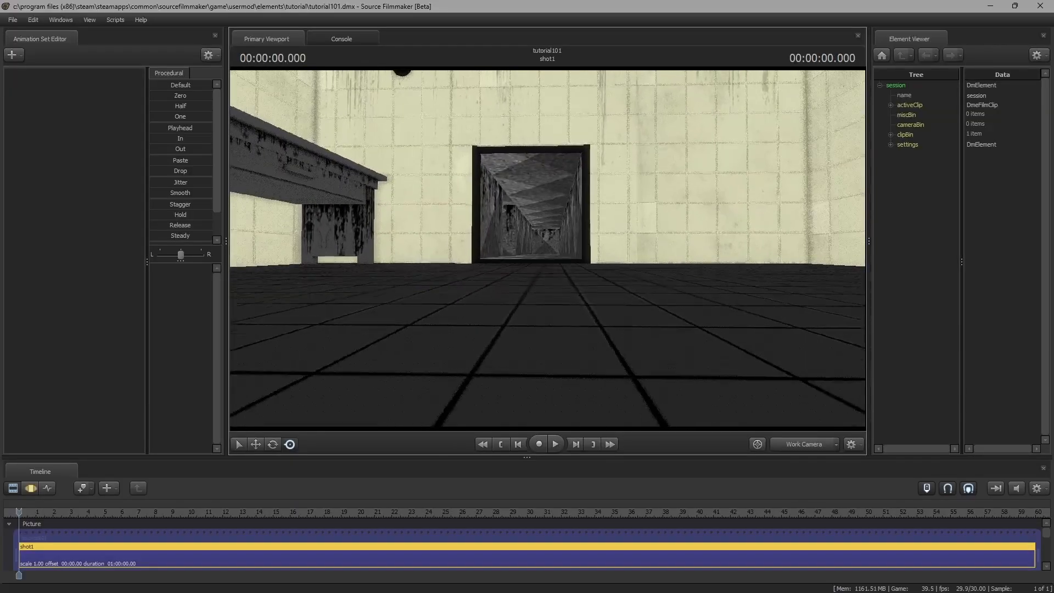
key(z)
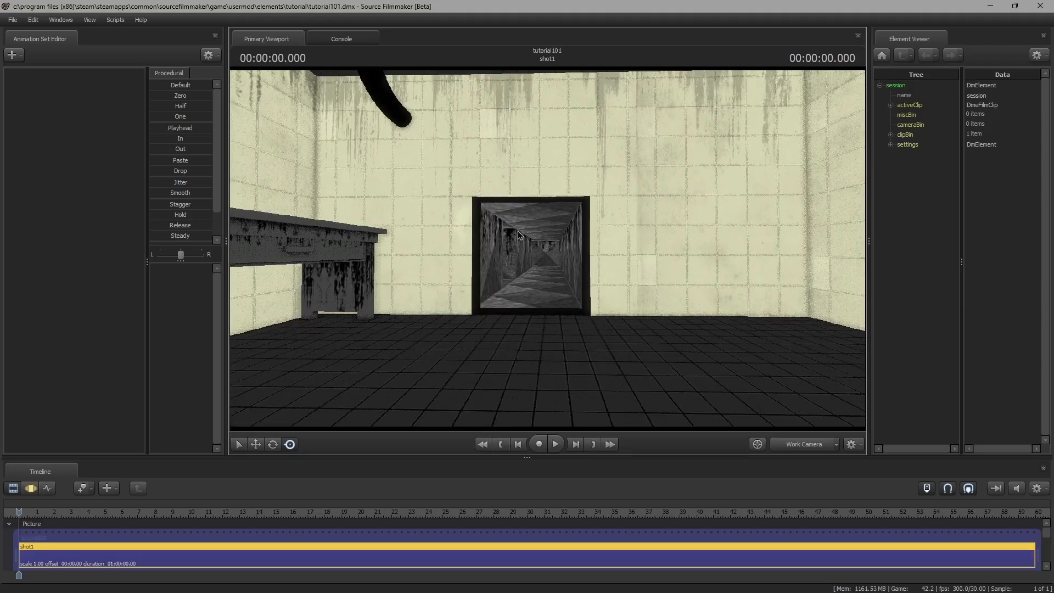
drag(496, 243, 548, 249)
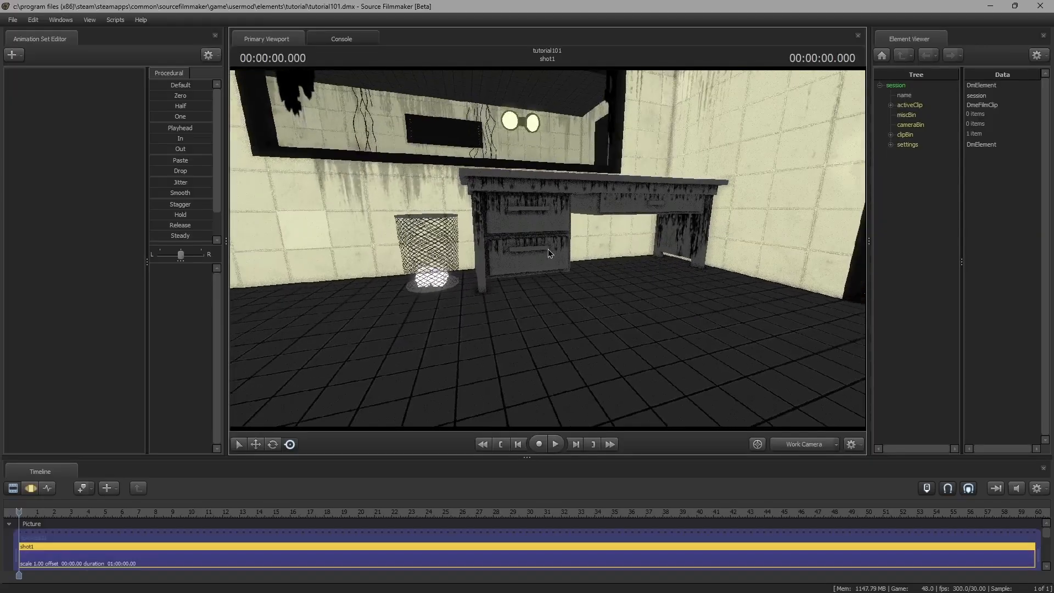
Step: Turn off Progressive Refinement and Ambient Occlusion in the viewport's render settings
right_click(522, 215)
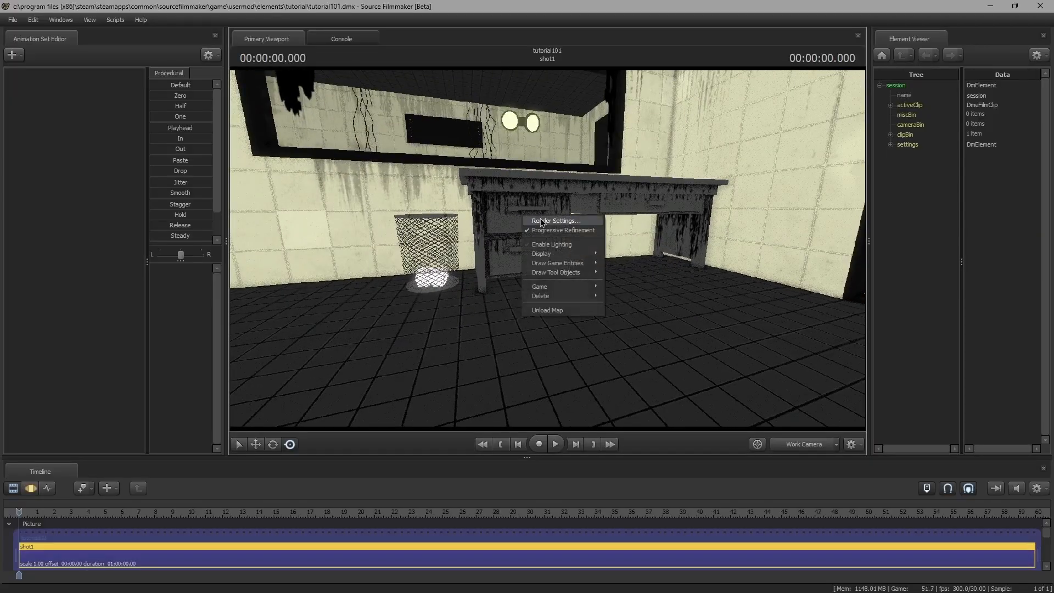
click(541, 218)
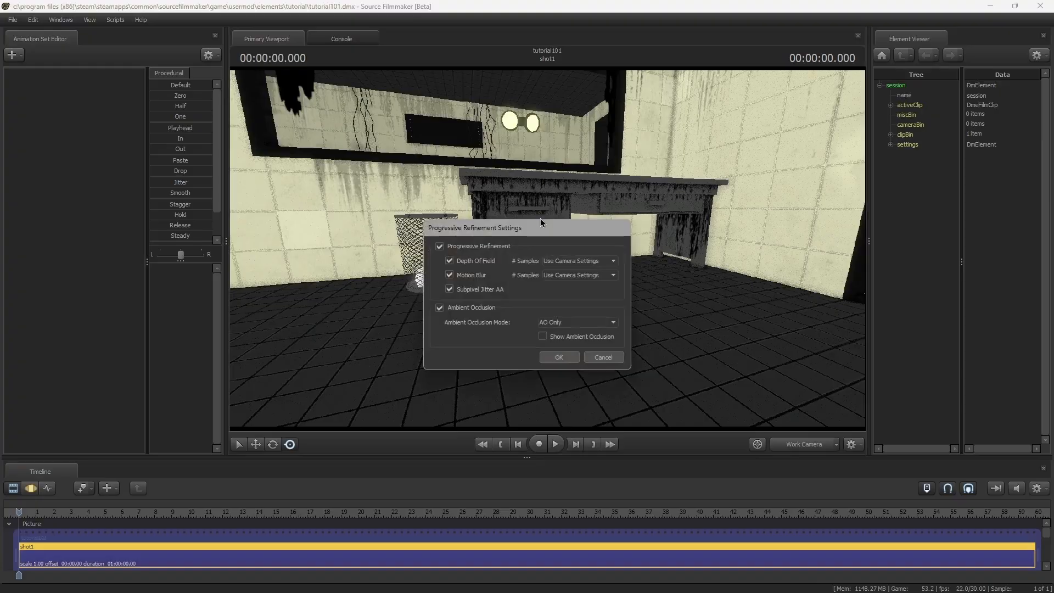
click(476, 247)
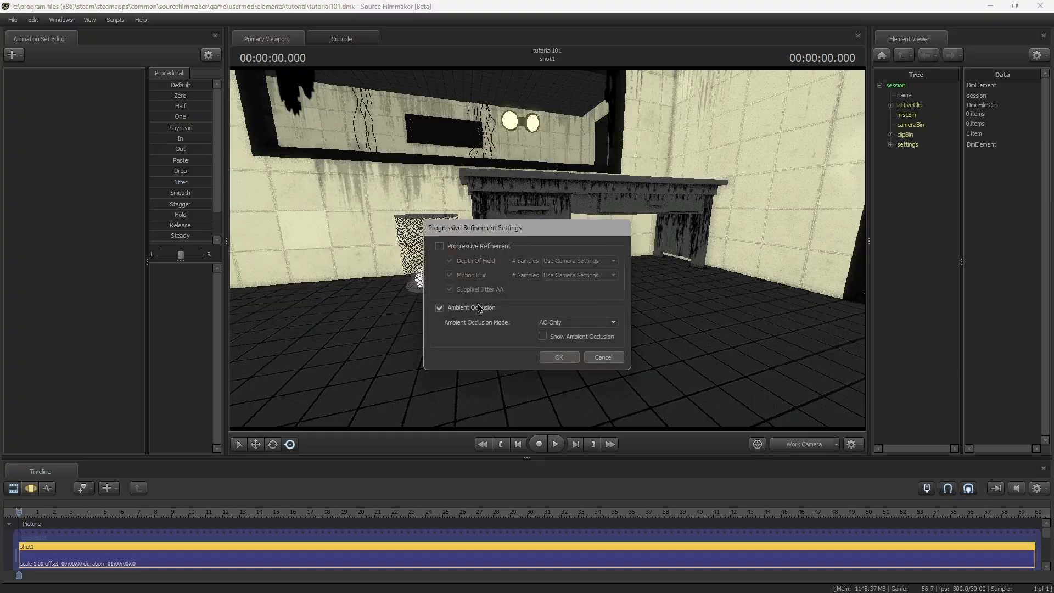
click(475, 308)
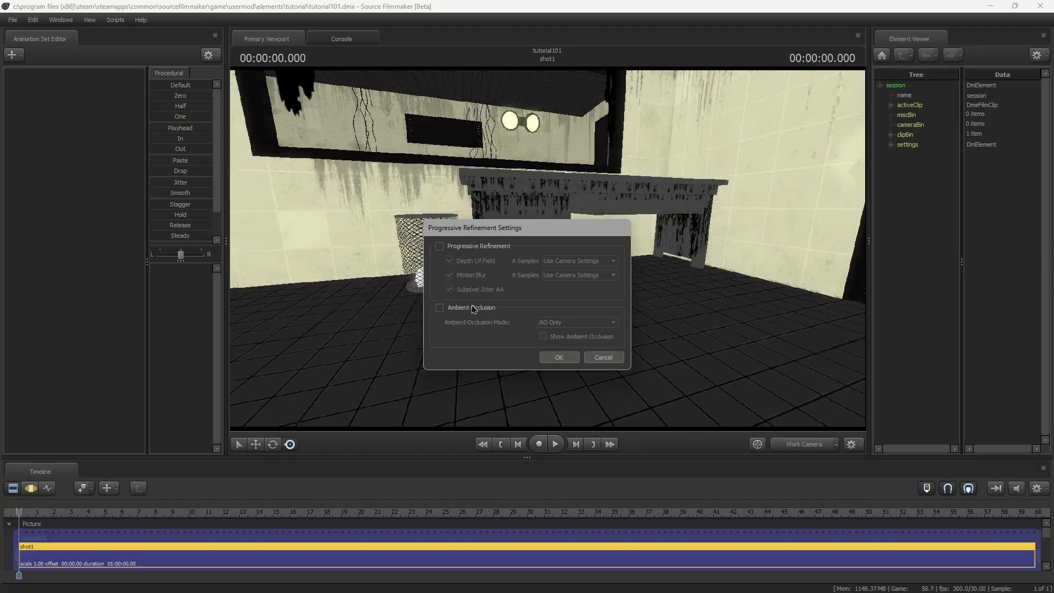
click(548, 358)
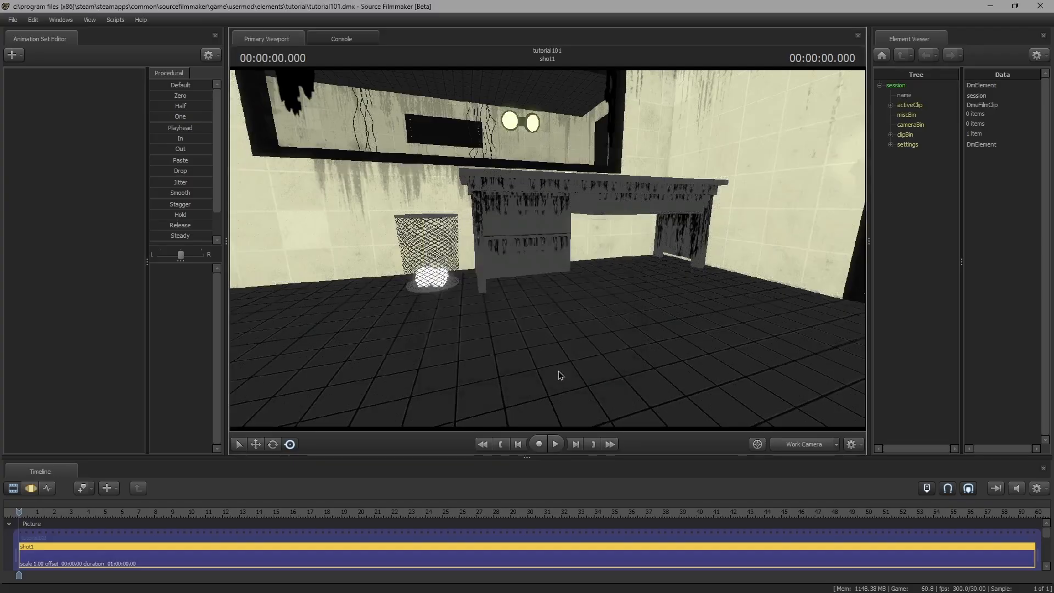
Step: Enable the drawing of Other Entities among the viewport's game entities
drag(558, 370, 439, 250)
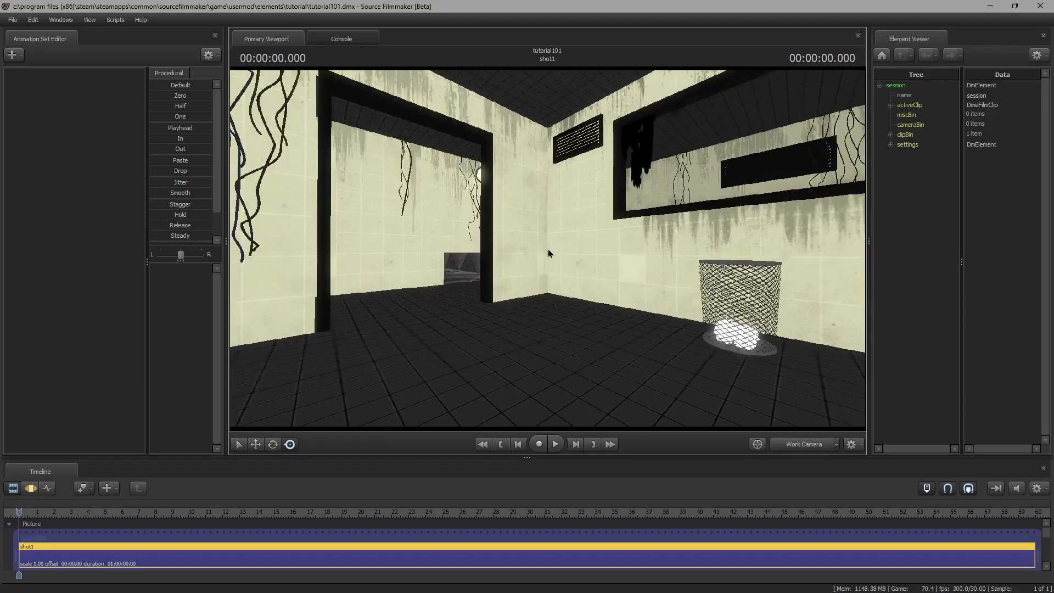
mouse_move(548, 249)
mouse_down()
mouse_move(417, 249)
mouse_move(620, 247)
mouse_move(779, 302)
mouse_move(708, 258)
mouse_move(569, 230)
mouse_move(812, 198)
mouse_move(813, 165)
mouse_move(472, 261)
mouse_move(247, 230)
mouse_move(664, 250)
mouse_up()
key(w)
key(w)
key(a)
key(w)
key(w)
right_click(548, 249)
mouse_move(608, 308)
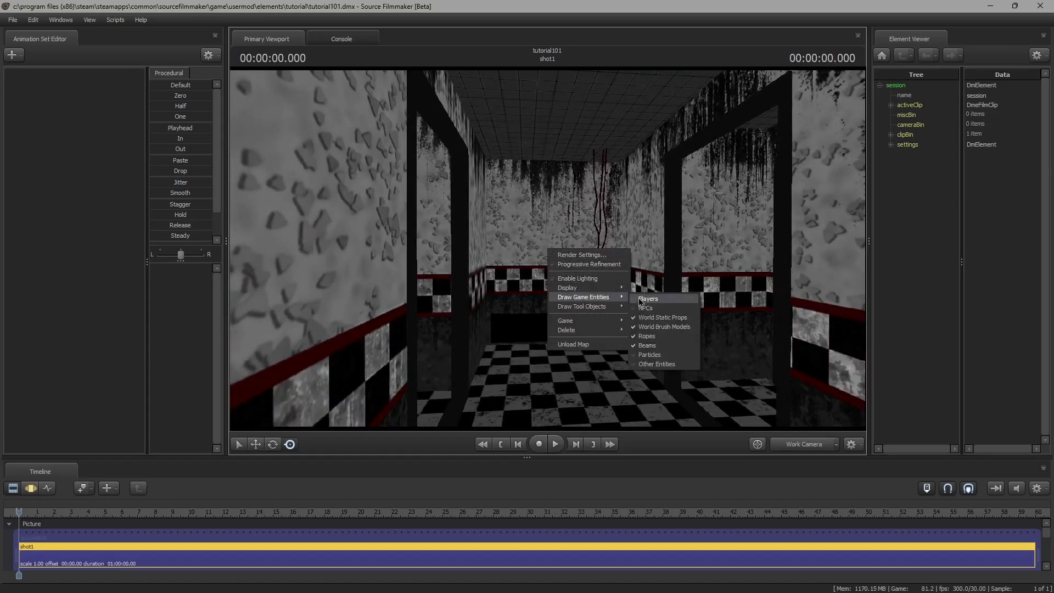
click(671, 367)
Step: Explore the map's checkered hallways with the work camera, ending at the room with the curved ceiling pipe
drag(672, 367, 857, 296)
key(w)
key(w)
key(s)
key(w)
key(w)
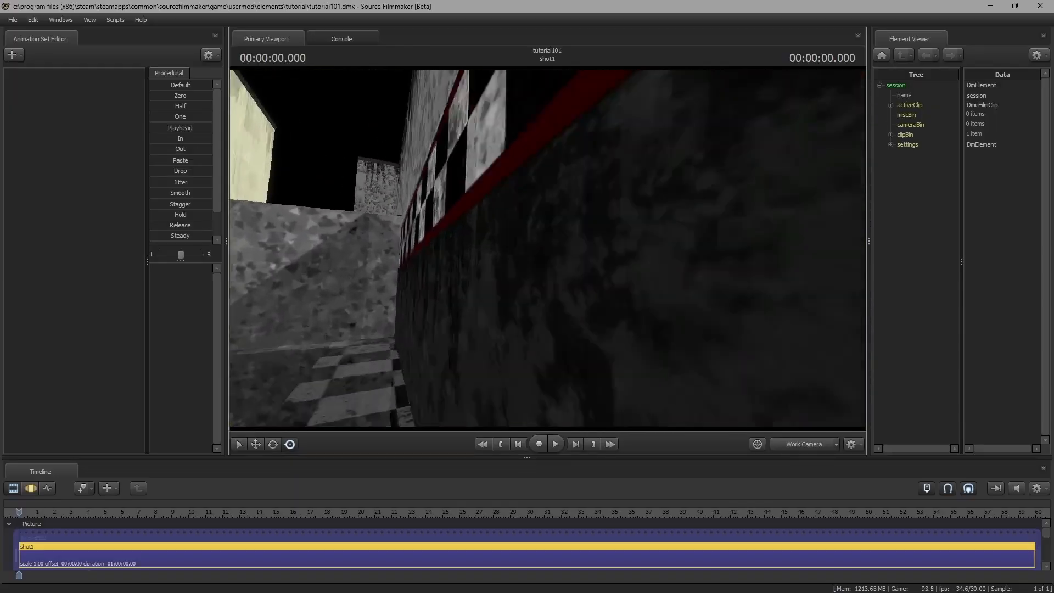
drag(548, 248, 440, 245)
key(w)
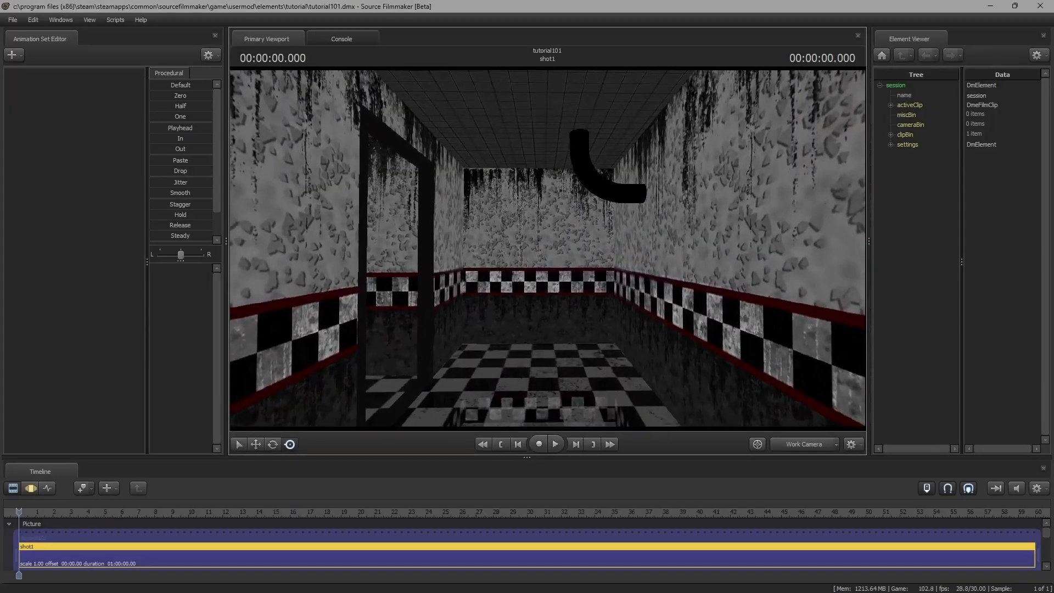
key(w)
Step: Switch to Steam, search the Workshop for springtrap and remove the Map filter from the results
click(228, 577)
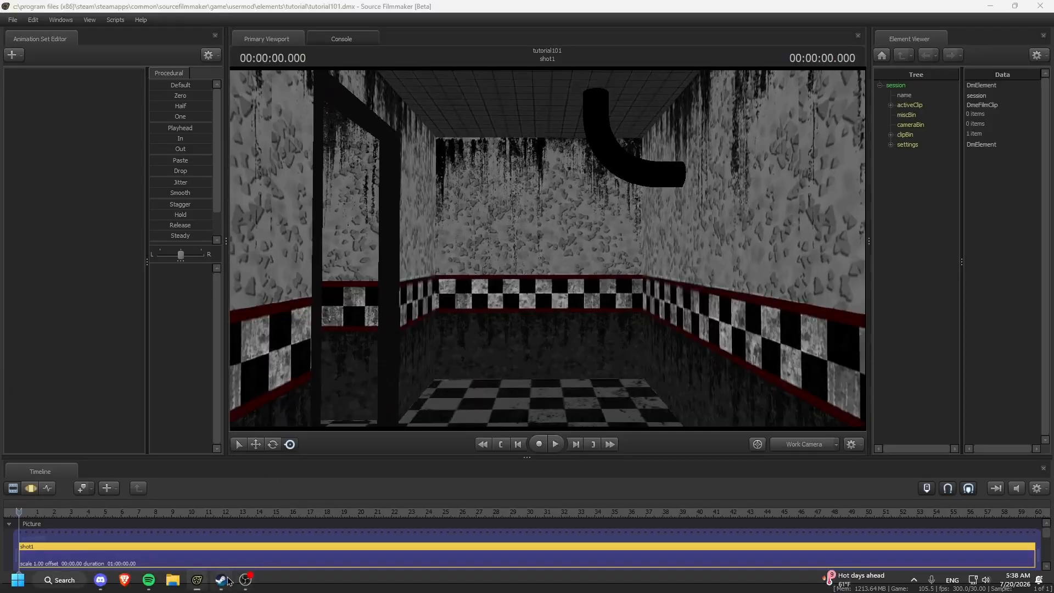
scroll(242, 281, up, 8)
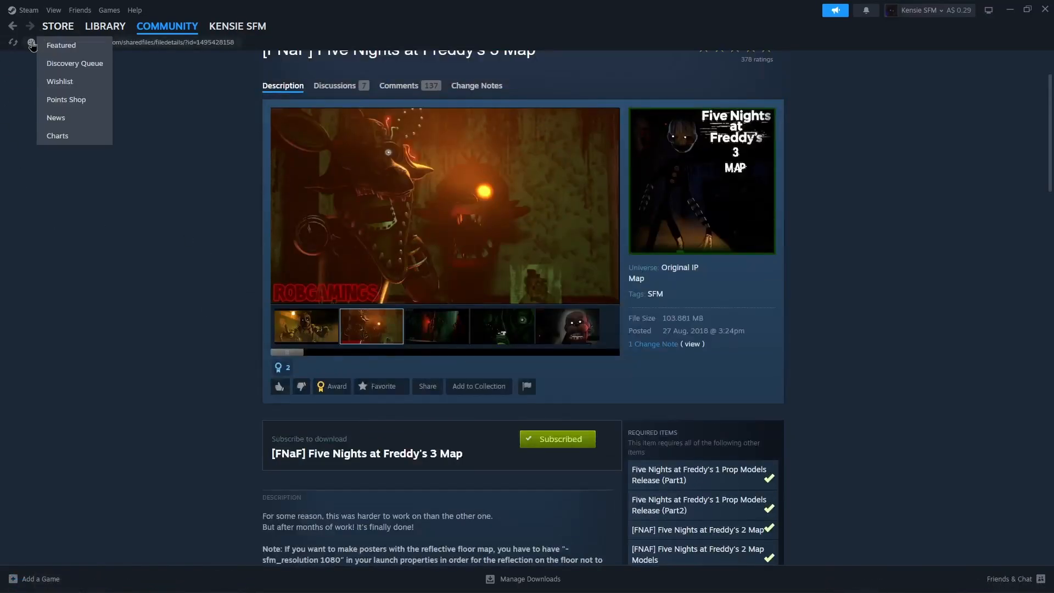
click(13, 28)
click(111, 186)
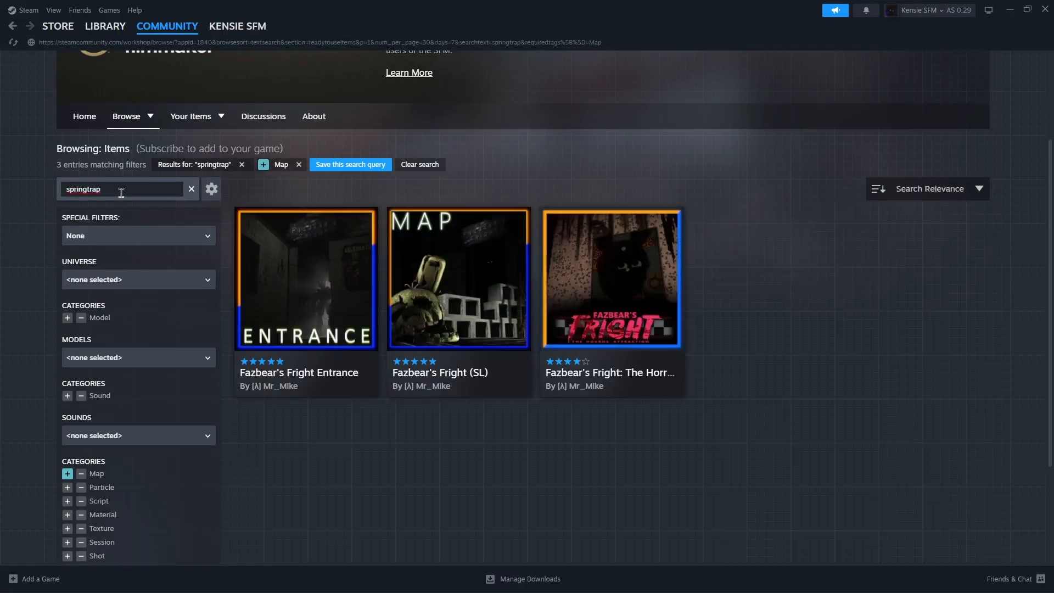
click(300, 165)
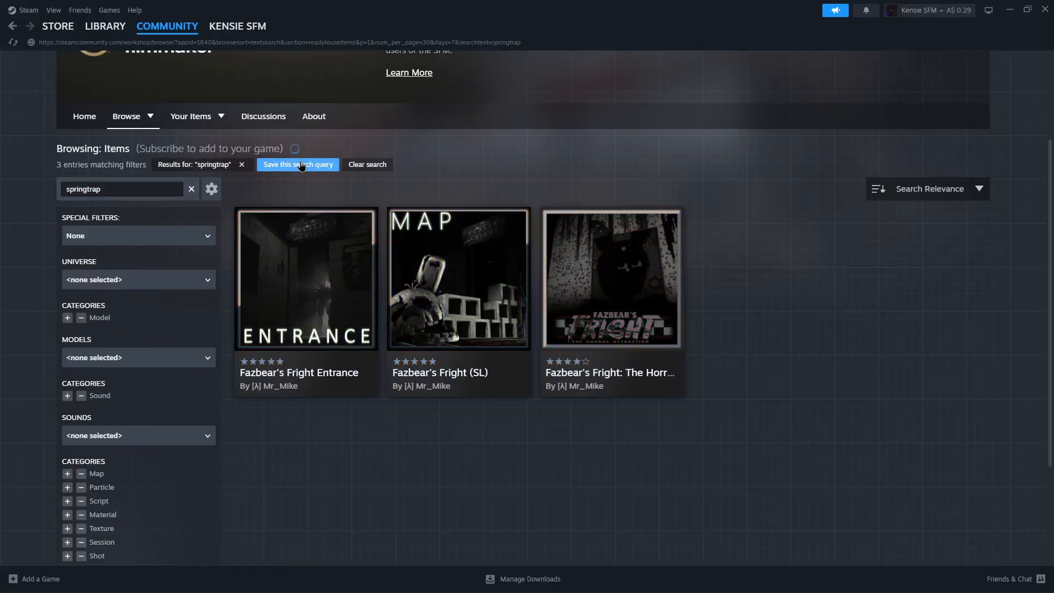
Step: Browse the springtrap model results and switch back to Source Filmmaker
scroll(625, 295, down, 5)
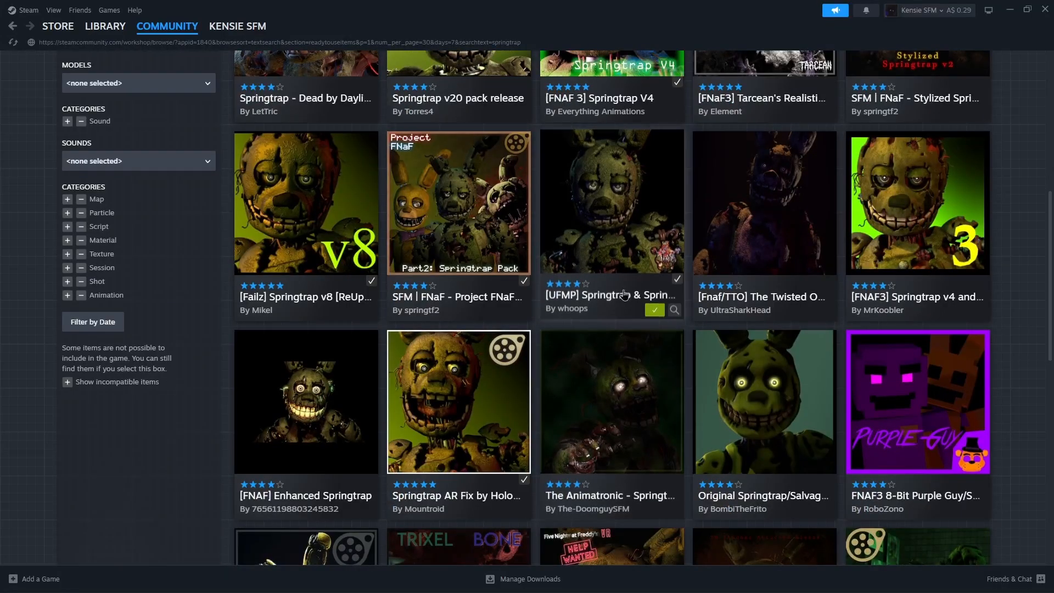
scroll(625, 295, down, 2)
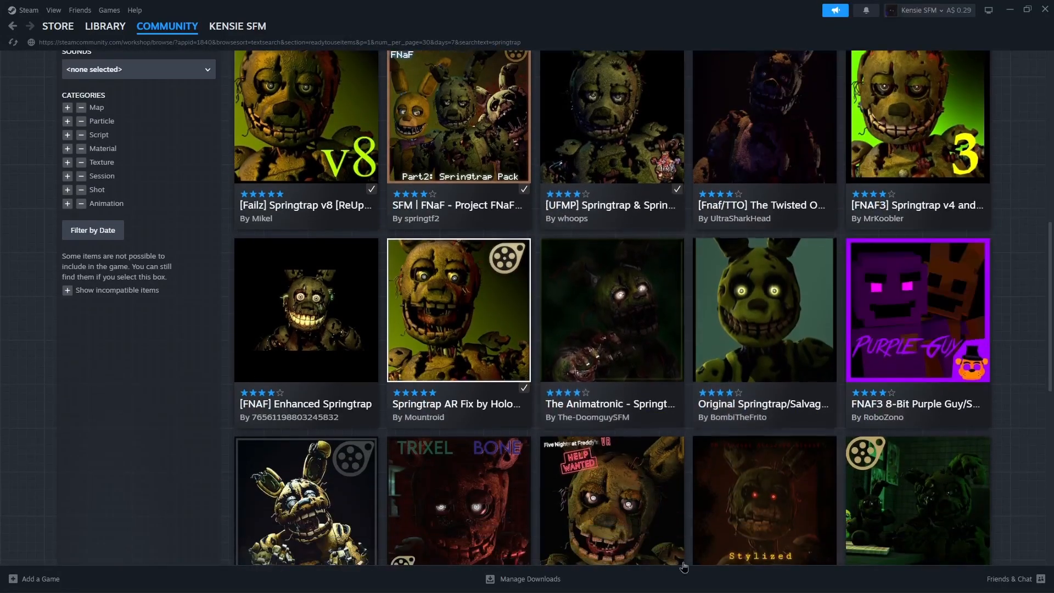
scroll(459, 307, down, 3)
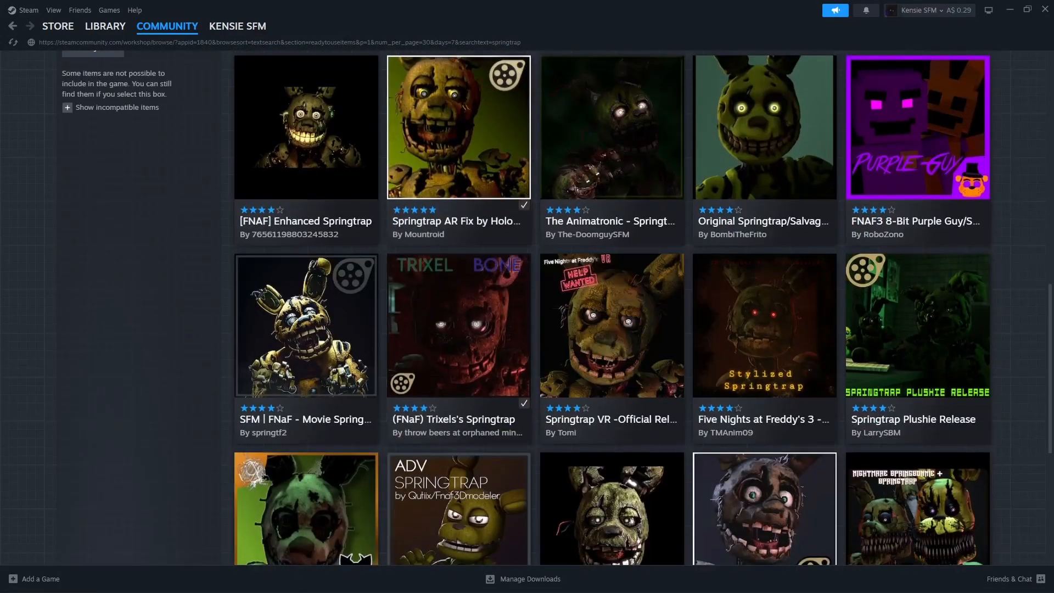
mouse_move(199, 576)
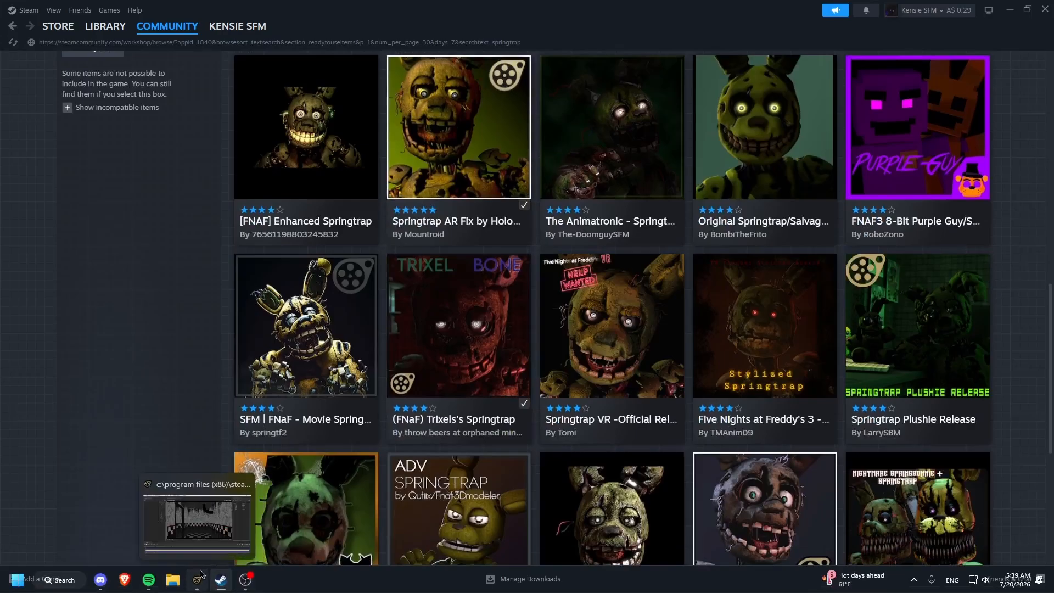
click(197, 522)
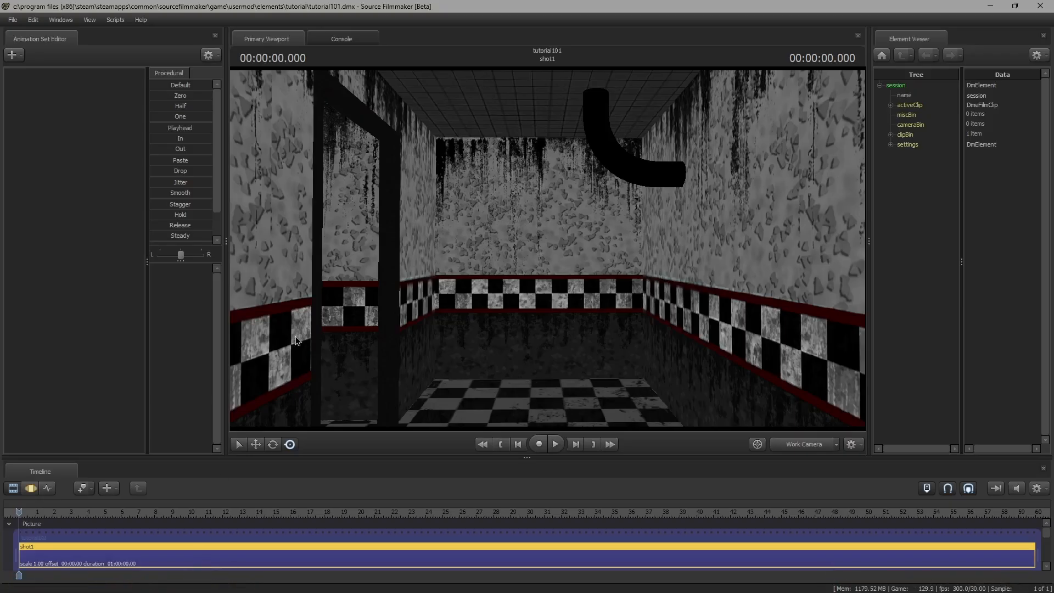
Step: Create an animation set for a new model, filtering for springtrap and loading the springtrap file from mountroid's scott folder
click(11, 55)
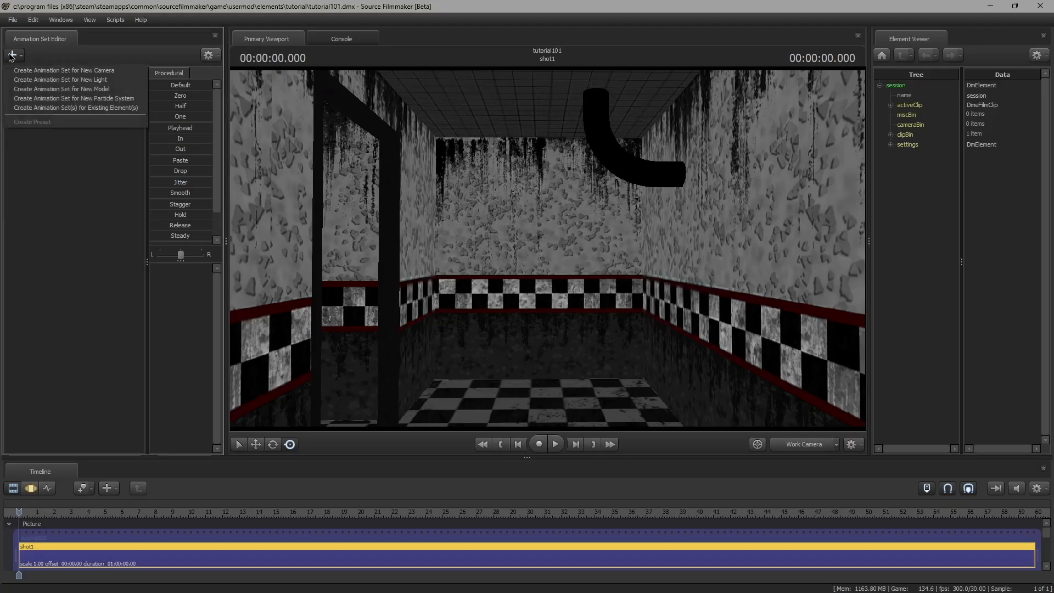
click(61, 91)
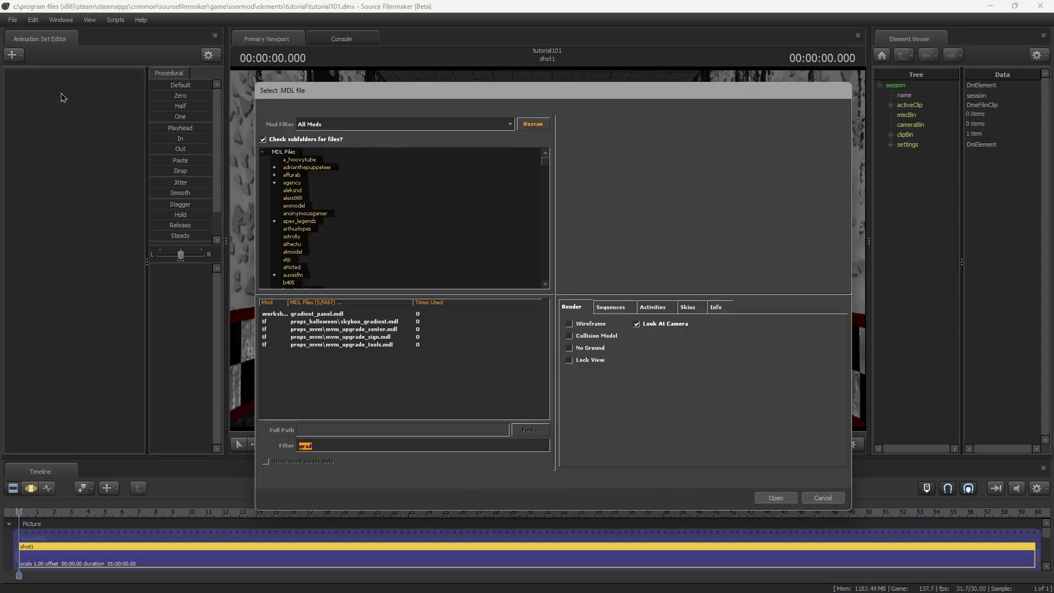
text(sp)
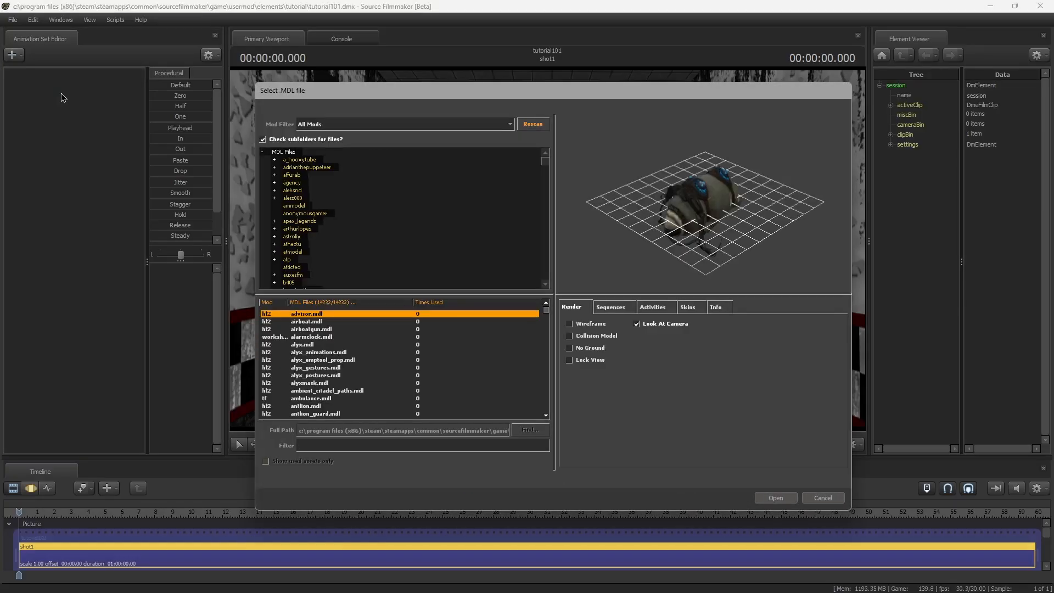
text(ringtrap)
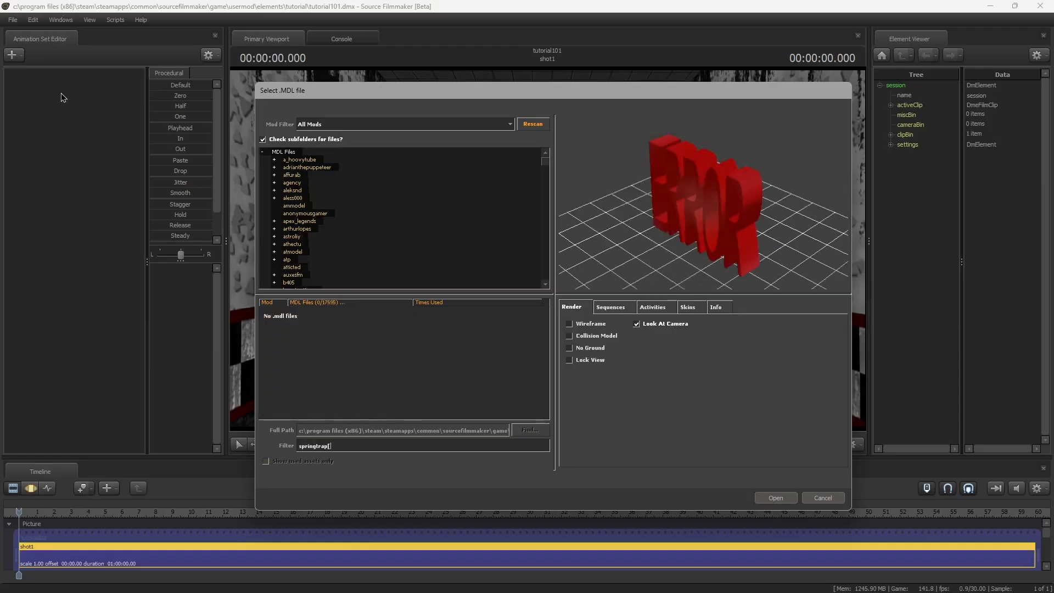
click(386, 384)
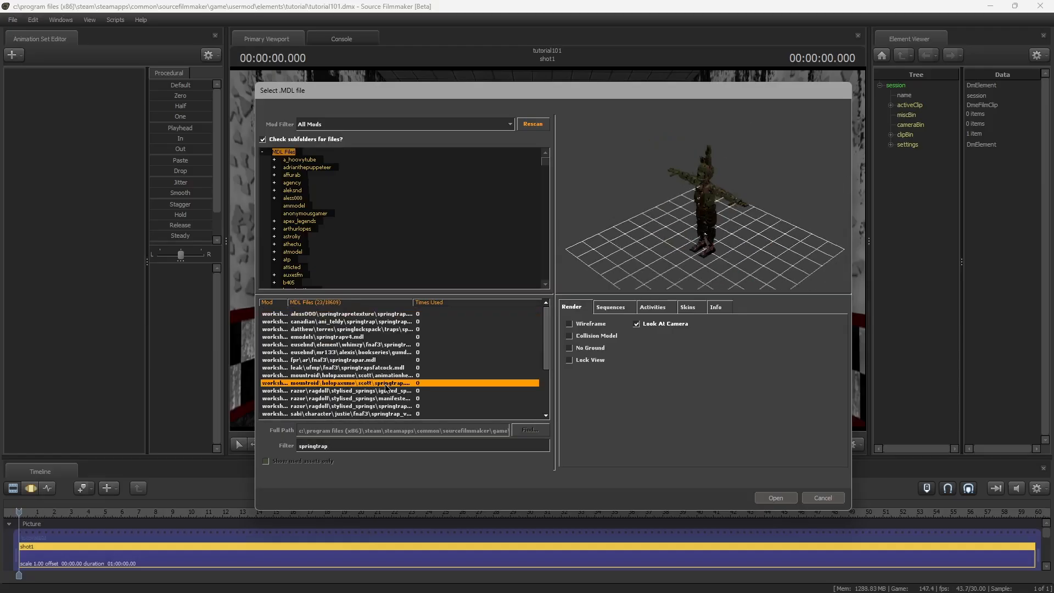
double_click(387, 384)
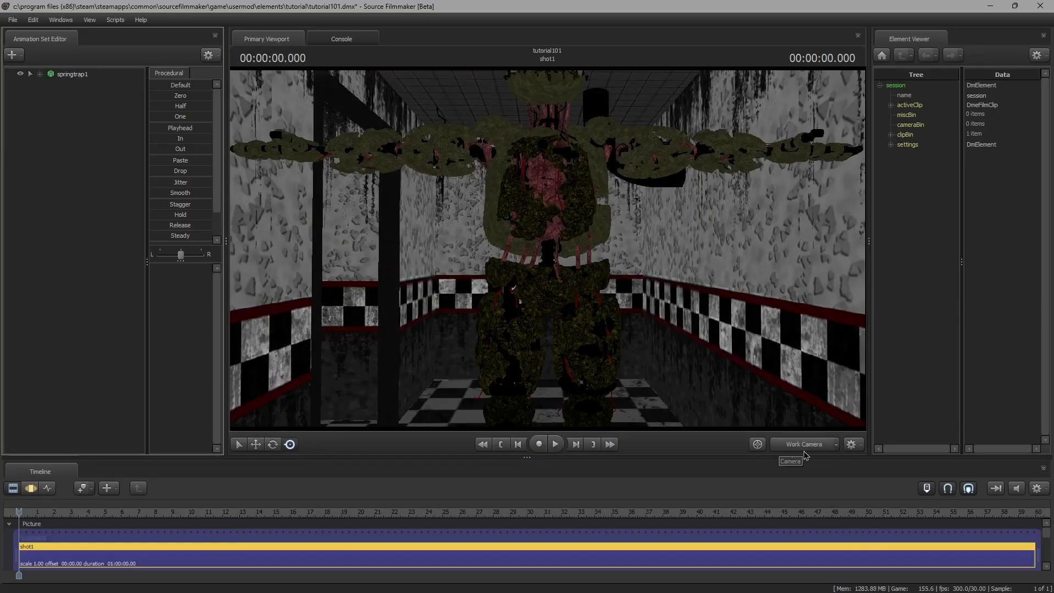
Step: Examine the Springtrap model and the scene camera's frame in the hallway with the work camera
drag(548, 248, 590, 250)
key(s)
key(s)
key(w)
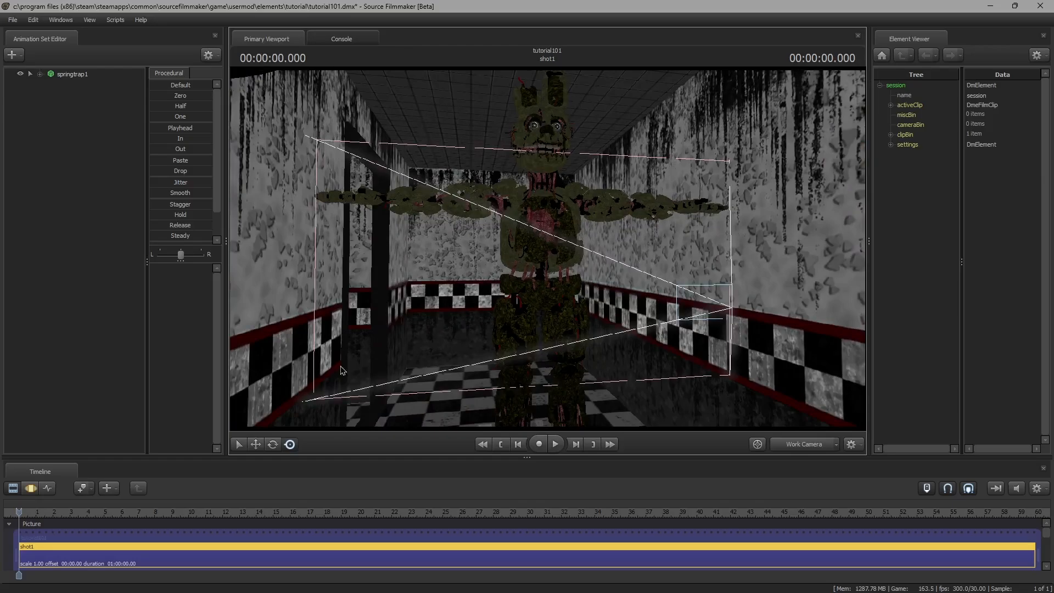
key(w)
drag(478, 351, 444, 346)
key(s)
drag(549, 249, 548, 250)
key(w)
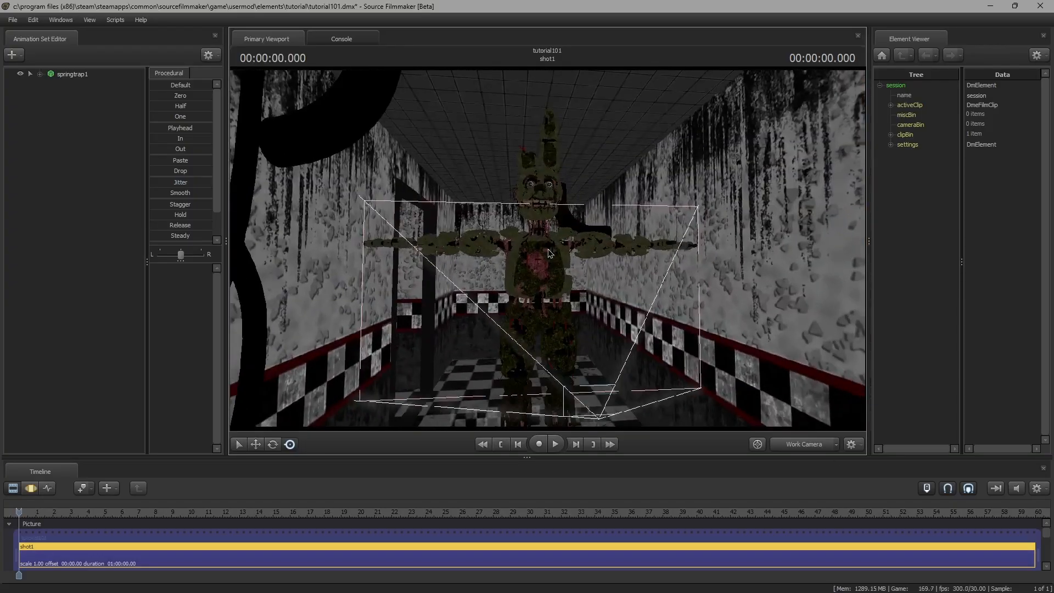
Step: Copy the scene camera's view to the work camera, back away until Springtrap fits in view and save the session
click(815, 449)
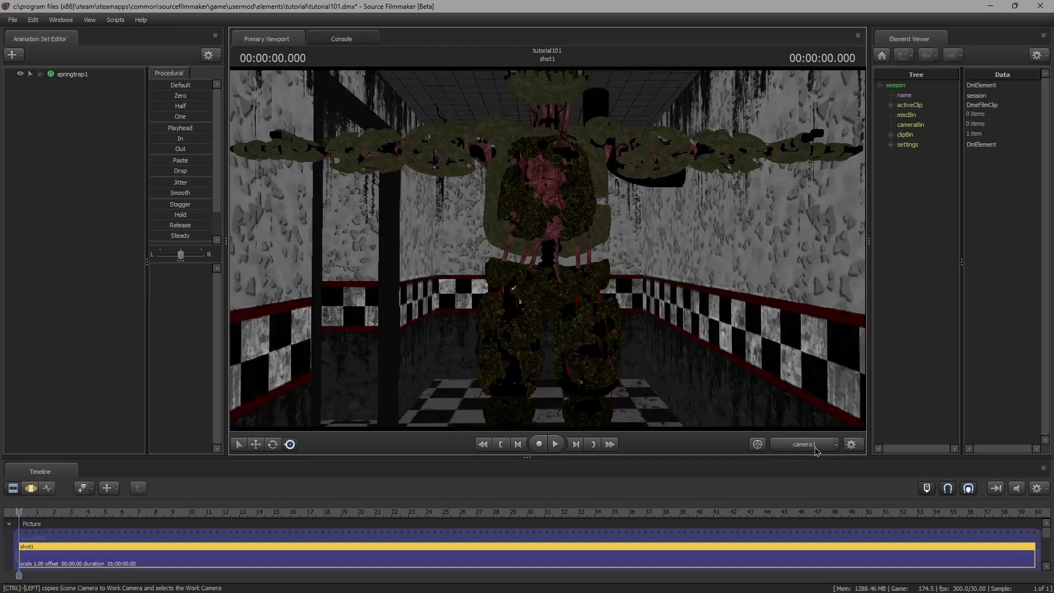
ctrl+click(816, 449)
key(s)
drag(708, 331, 760, 299)
key(s)
key(w)
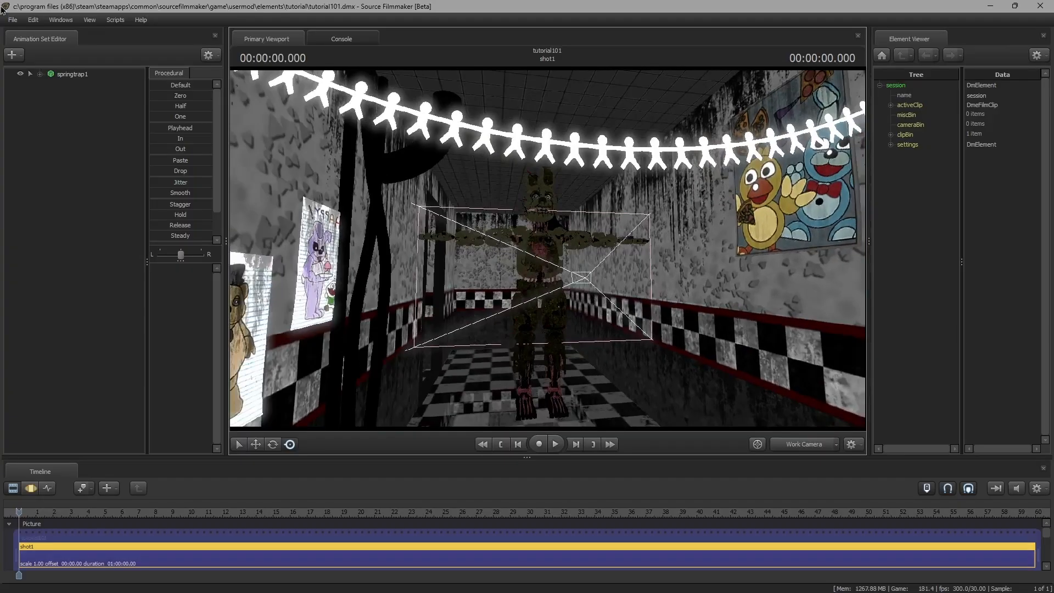
Step: Create an animation set for the existing camera1 and select the Cameras group
click(22, 59)
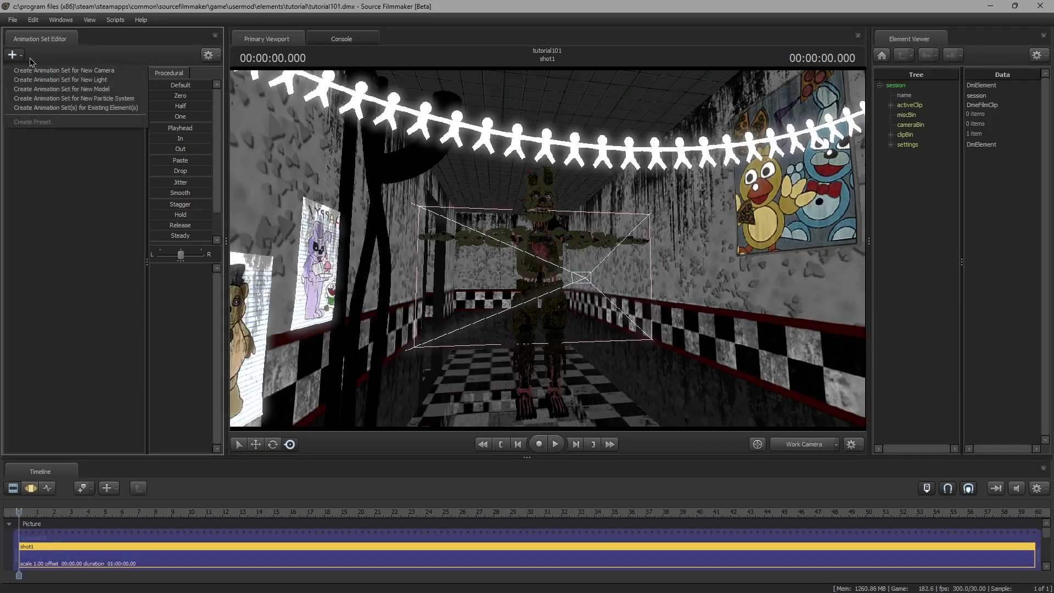
click(104, 108)
click(460, 219)
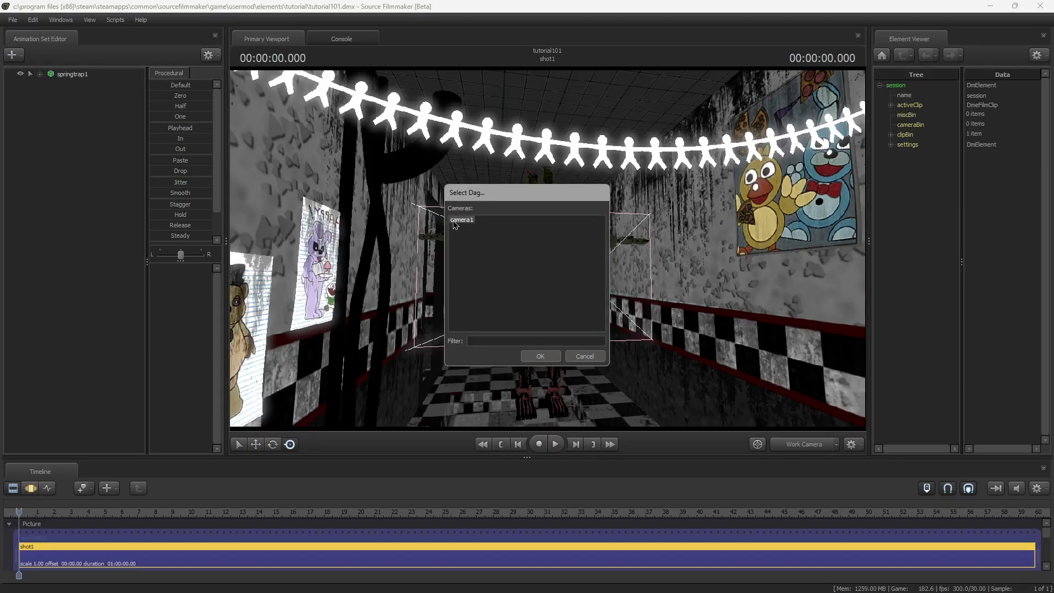
click(540, 356)
click(100, 75)
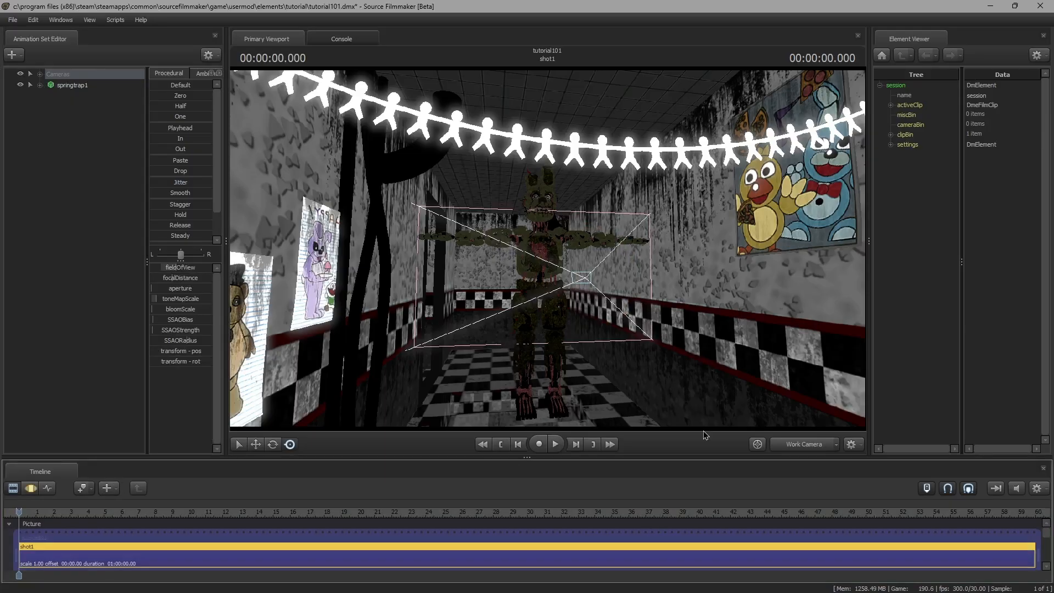
Step: Look through camera1 in the viewport and try to manipulate it while in timeline mode
click(790, 445)
click(500, 252)
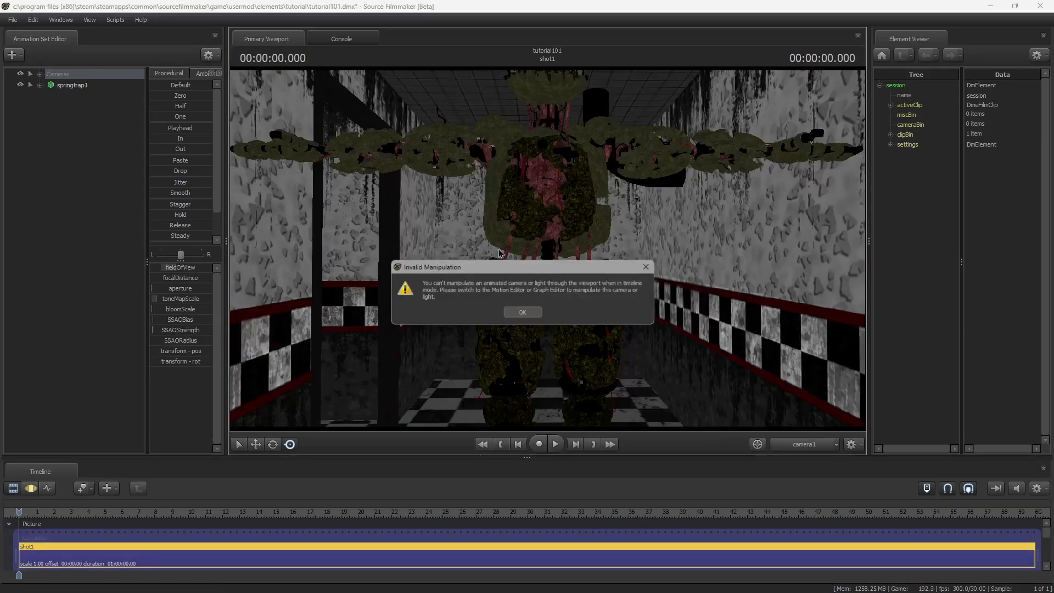
click(521, 314)
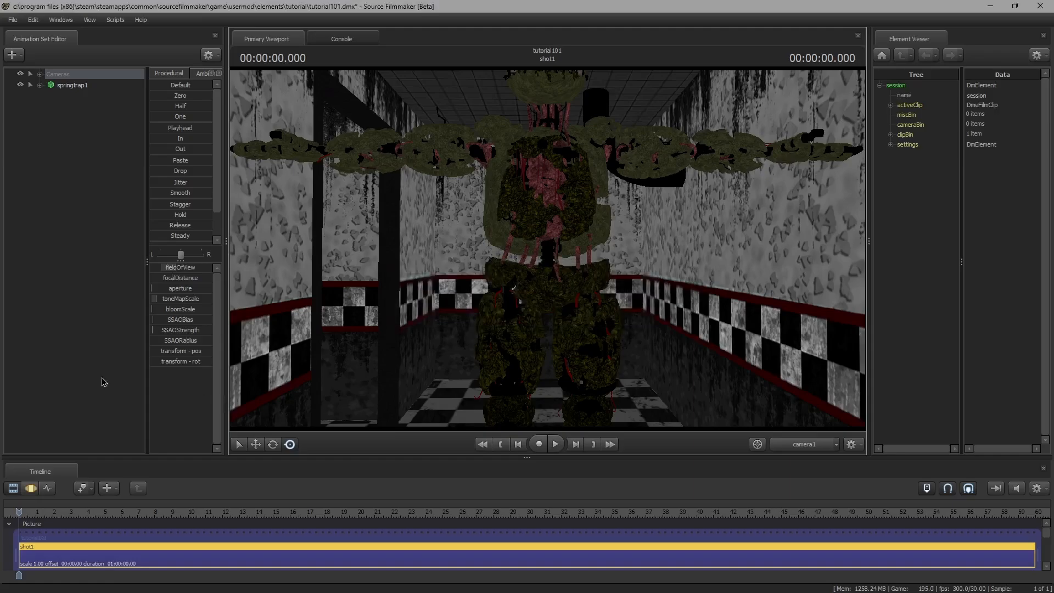
Step: Show the Motion Editor and the Graph Editor, ending in the Motion Editor
click(31, 489)
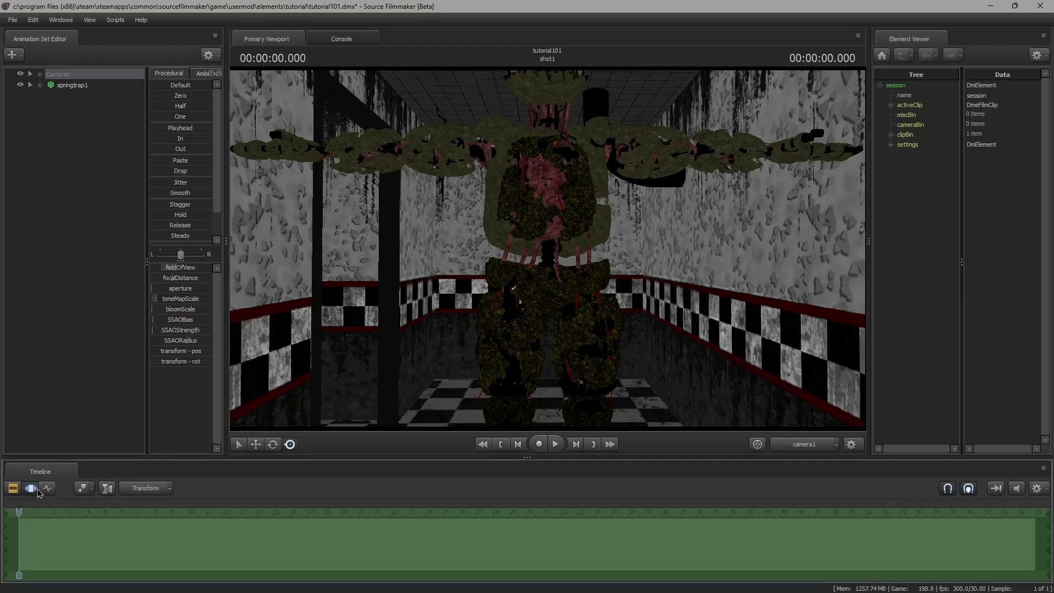
click(49, 489)
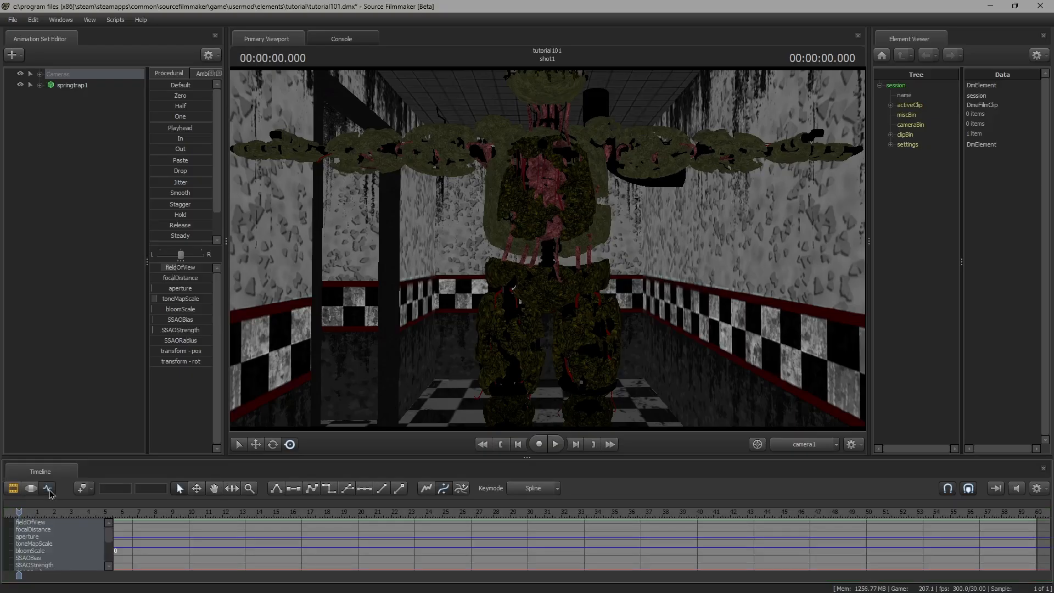
click(31, 489)
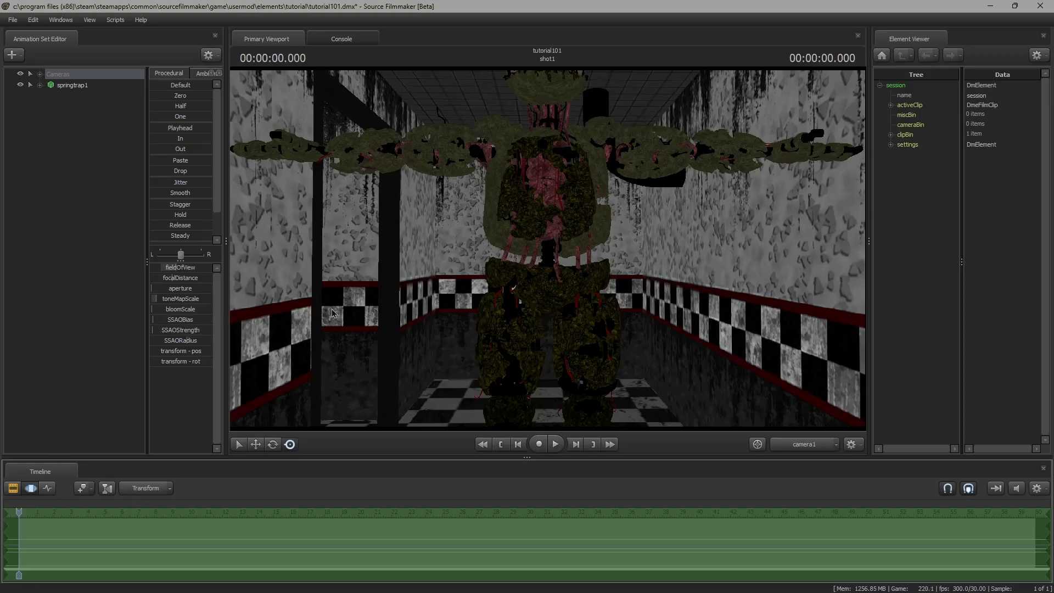
Step: Expand the Cameras group, select camera1, lower its bloomScale slightly and save the session
click(39, 75)
click(51, 169)
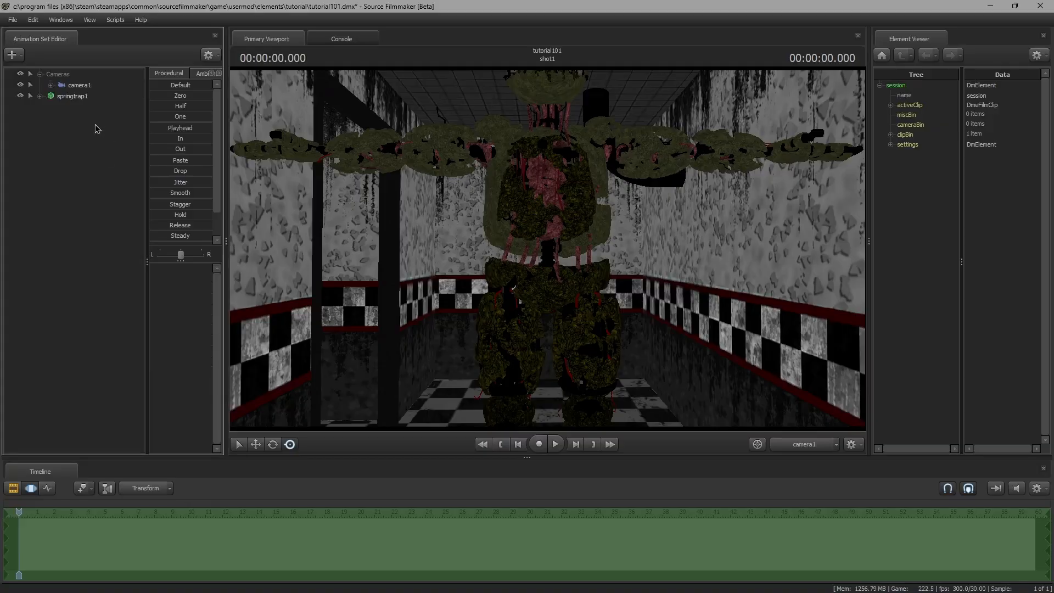
click(82, 85)
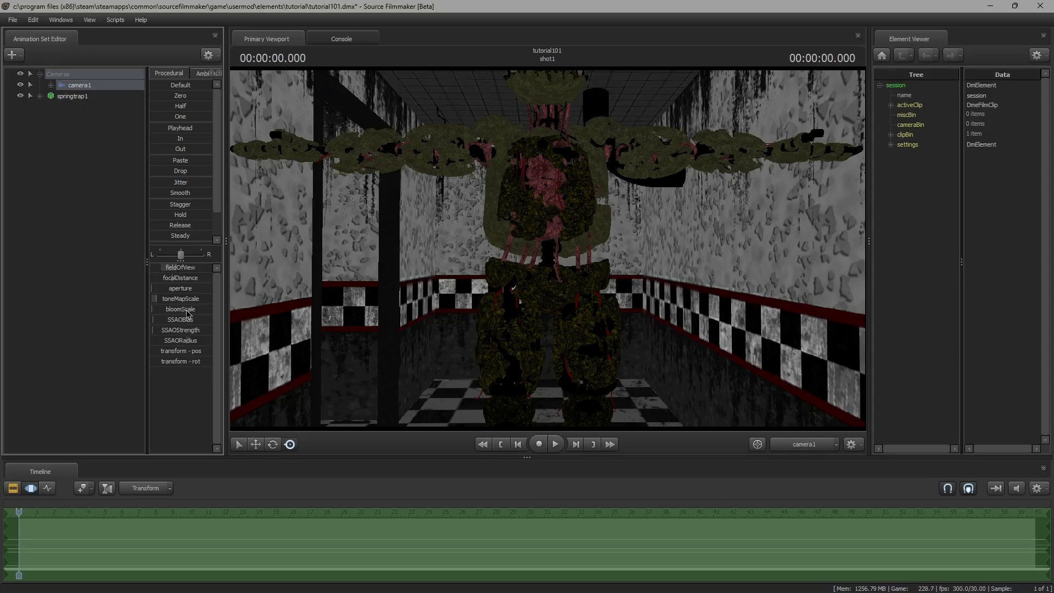
drag(187, 311, 184, 311)
key(ctrl)
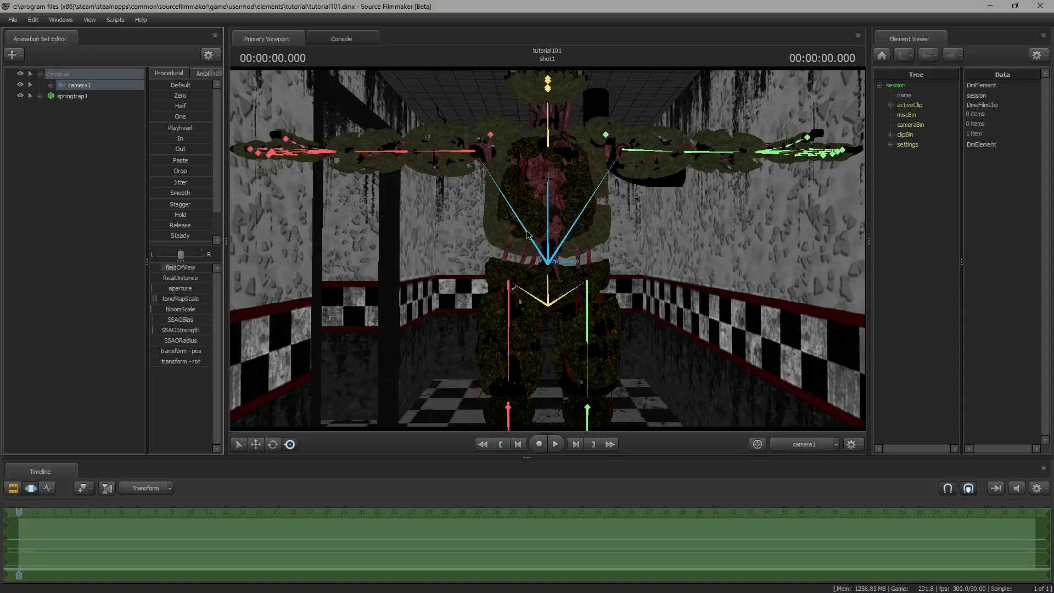
Step: Fly camera1 to a new position beside the wall with the drawings, facing Springtrap, and save the session
click(490, 223)
key(z)
drag(490, 223, 549, 250)
key(w)
key(s)
scroll(439, 225, up, 3)
key(a)
key(s)
key(w)
key(w)
key(ctrl+s)
Step: Switch to the work camera, frame Springtrap and select its bip_pelvis bone in the viewport
click(802, 443)
key(s)
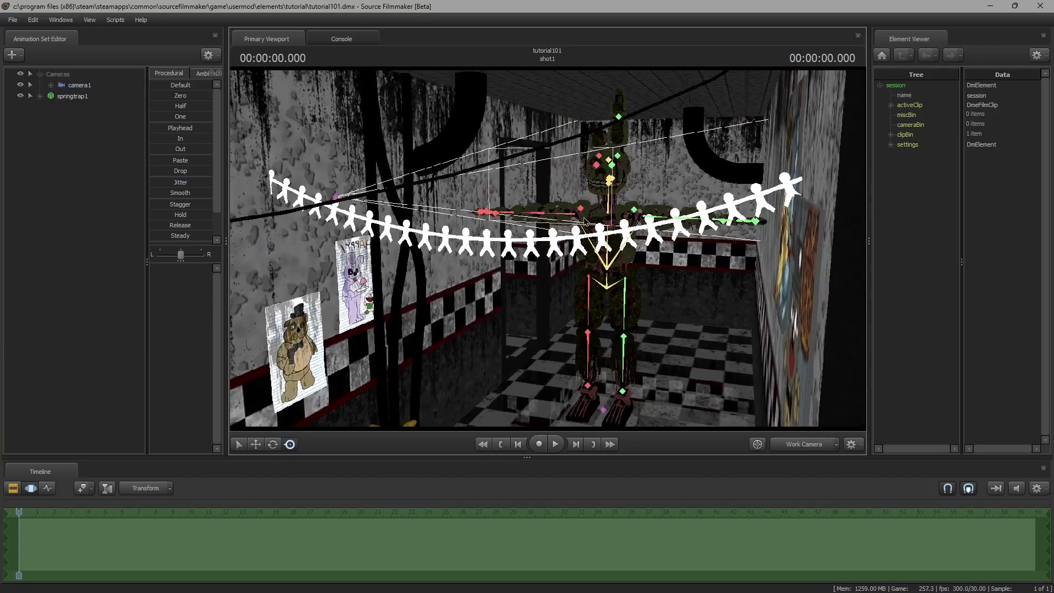
drag(565, 264, 593, 238)
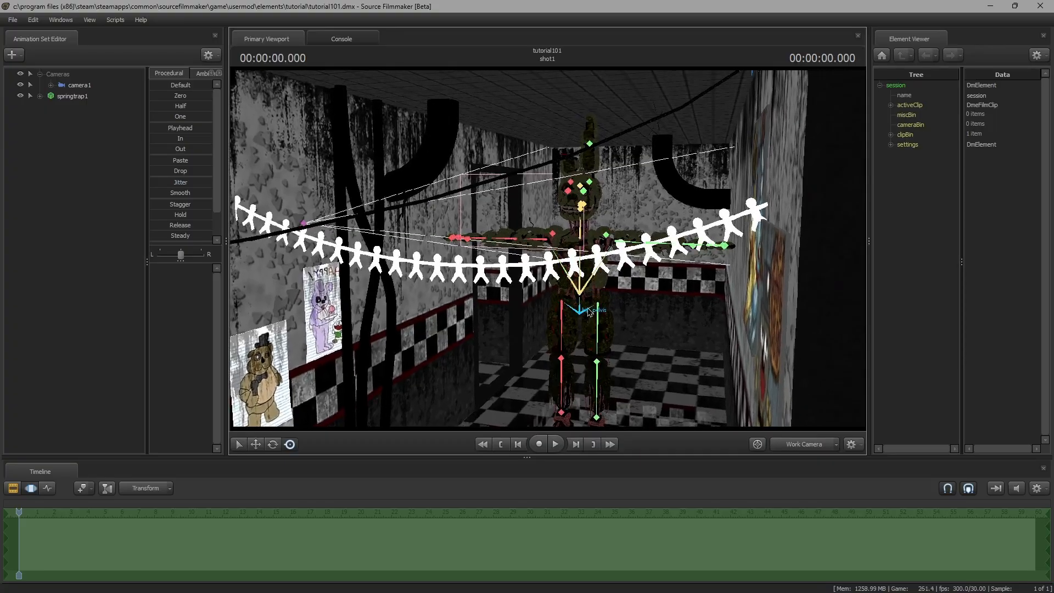
ctrl+click(588, 308)
drag(409, 371, 467, 377)
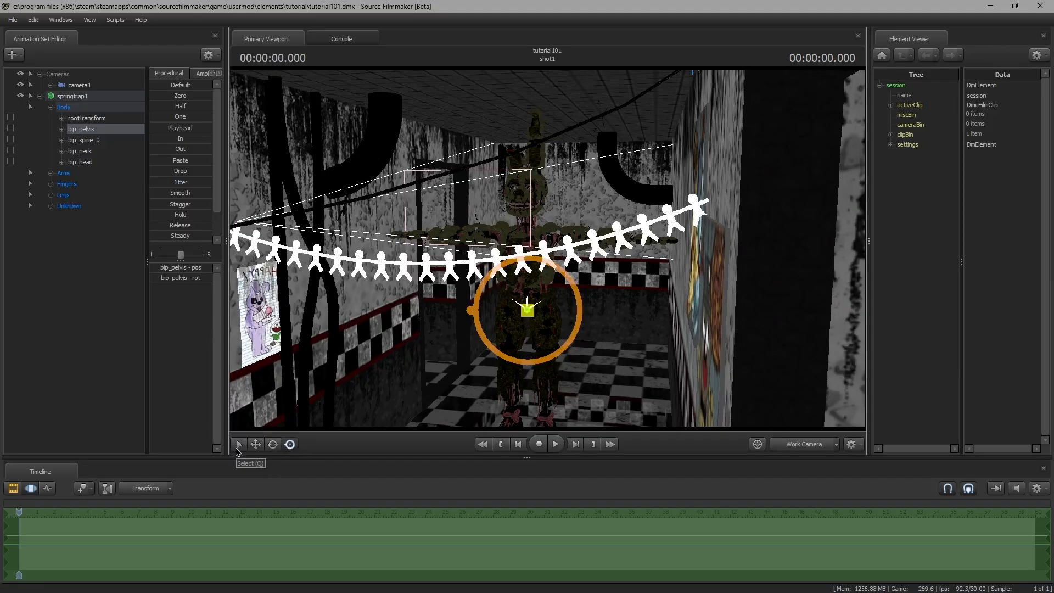
Step: Try out the Move tool on Springtrap's bip_pelvis, undo the moves and save the session
click(240, 445)
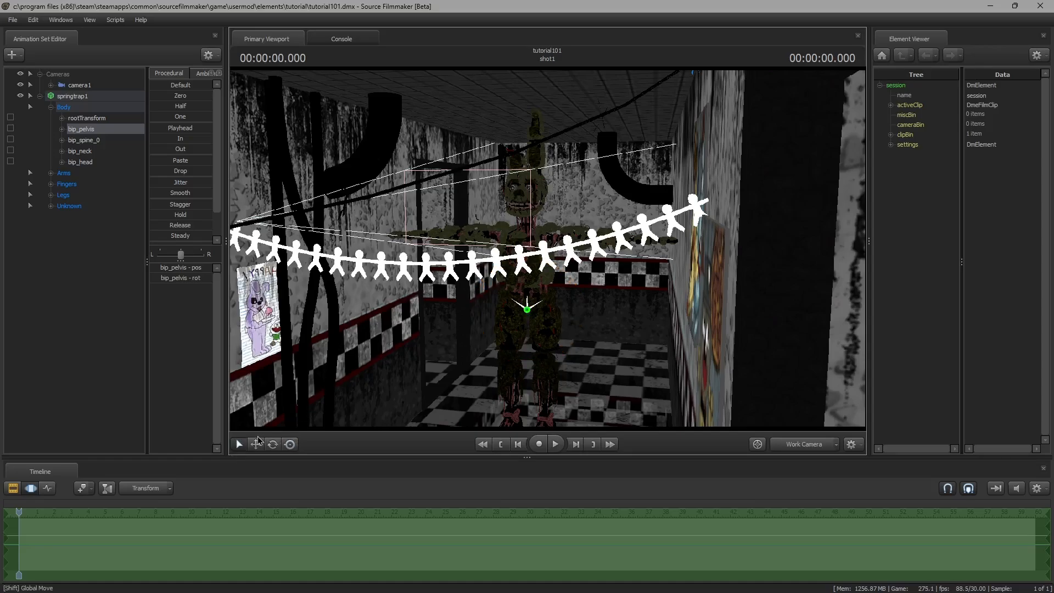
click(256, 444)
drag(531, 298, 531, 242)
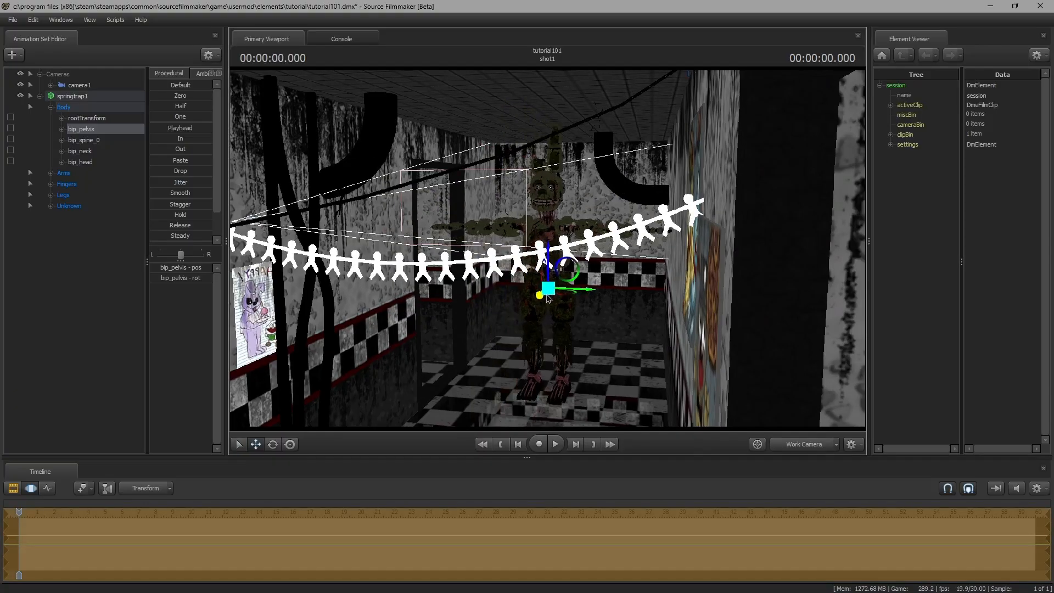
drag(538, 297, 523, 310)
drag(530, 272, 500, 302)
key(ctrl+z)
key(ctrl+z)
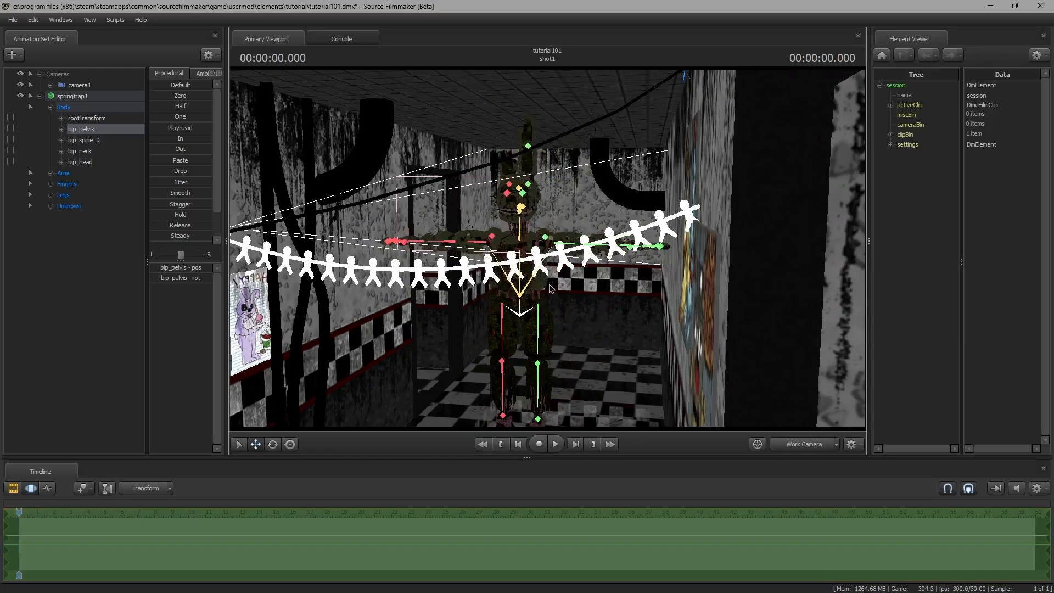
key(ctrl+s)
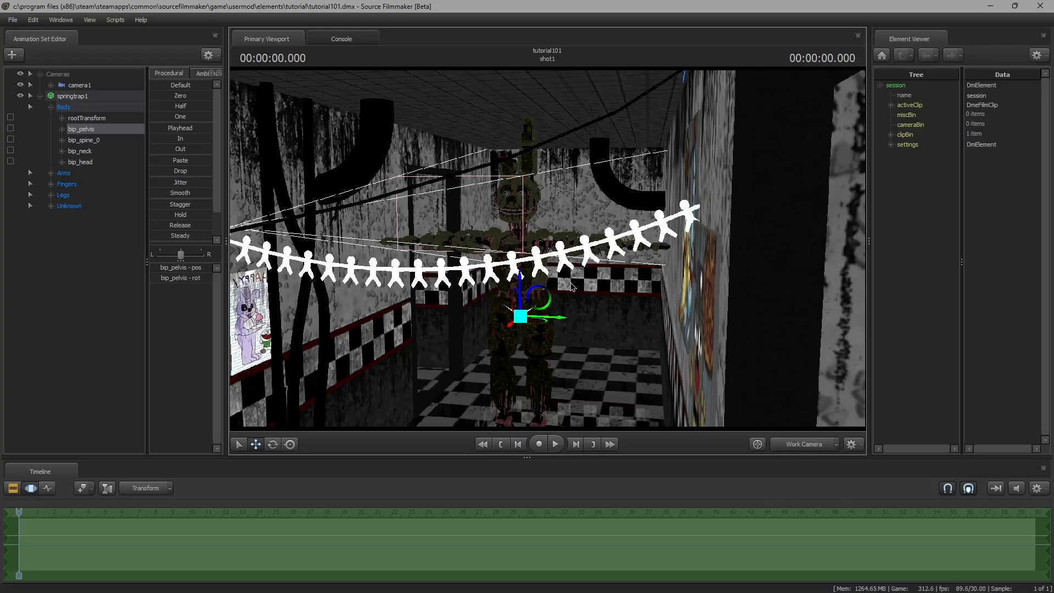
Step: Inspect Springtrap and the selected pelvis bone from a closer, lower work camera angle and save the session
drag(571, 287, 777, 322)
key(w)
drag(504, 158, 504, 236)
drag(503, 237, 528, 296)
drag(482, 164, 482, 153)
drag(547, 248, 535, 373)
key(s)
key(ctrl+s)
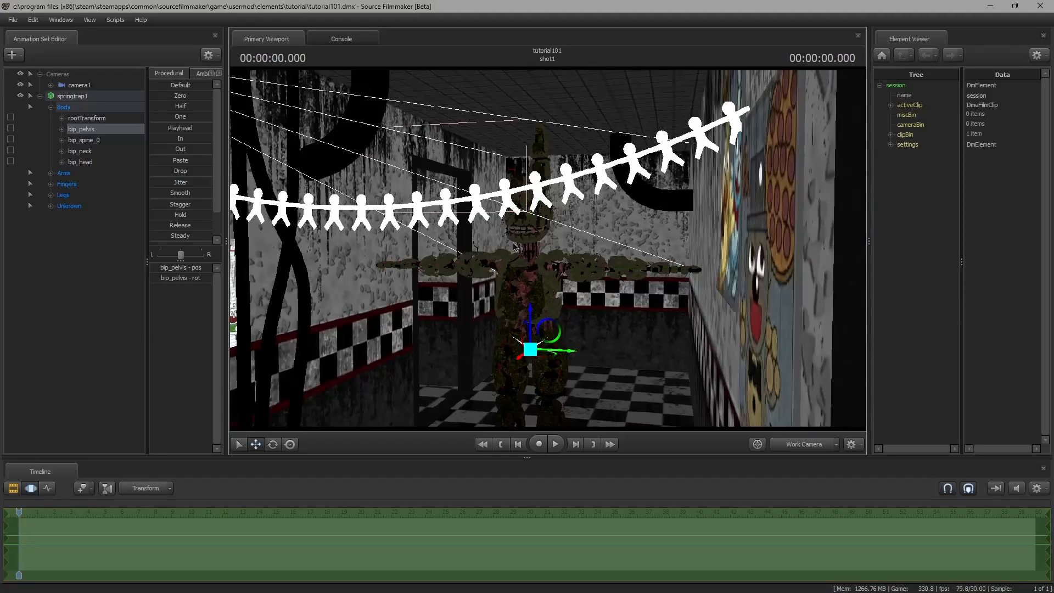
Step: Add a scale control to the bip_pelvis transform and try scaling Springtrap with bip_pelvis_scale
right_click(108, 135)
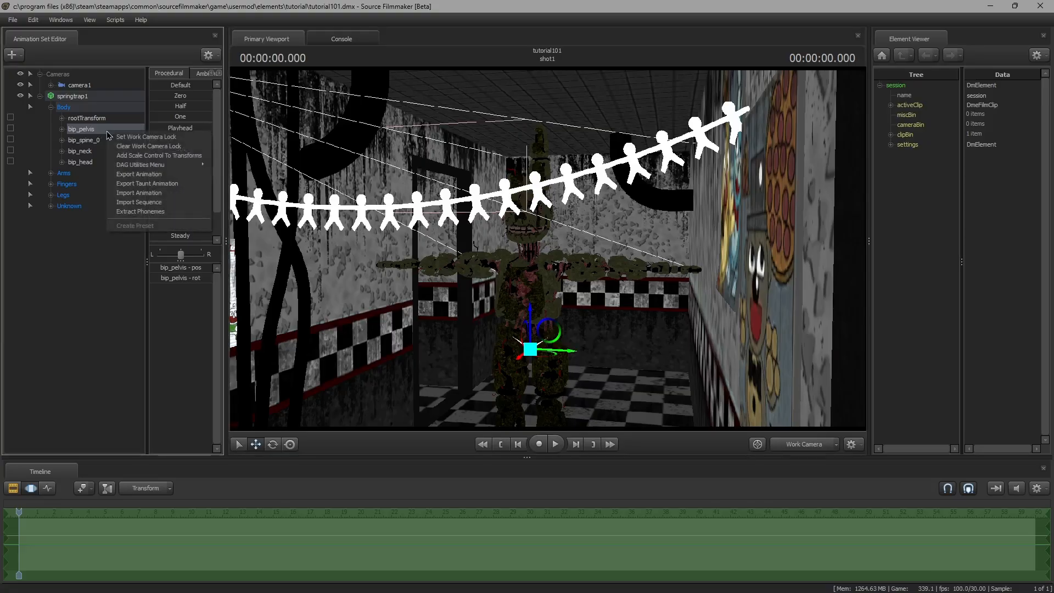
mouse_move(157, 163)
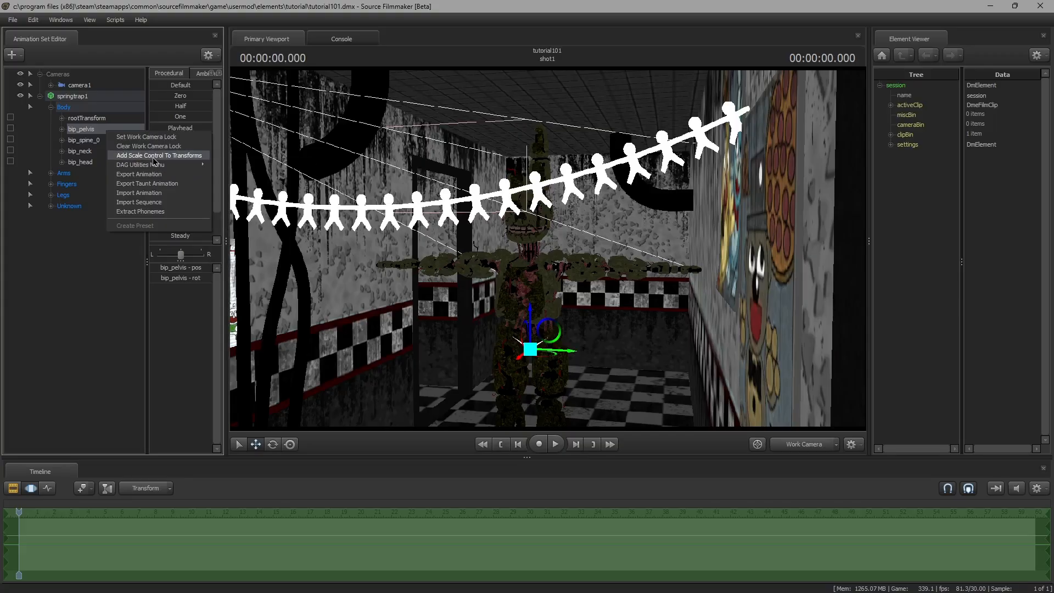
click(154, 156)
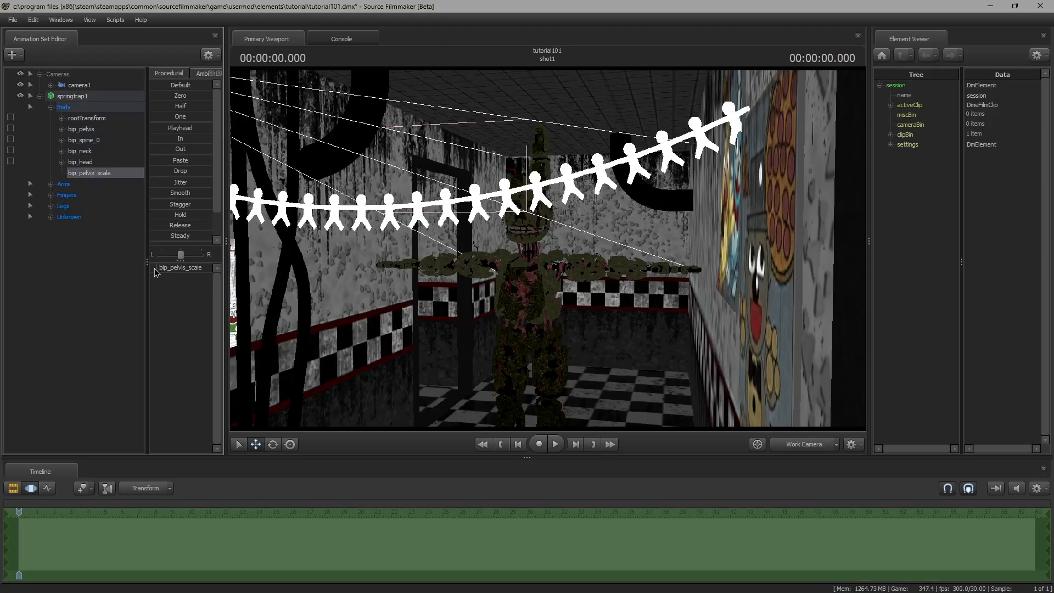
drag(166, 273, 183, 273)
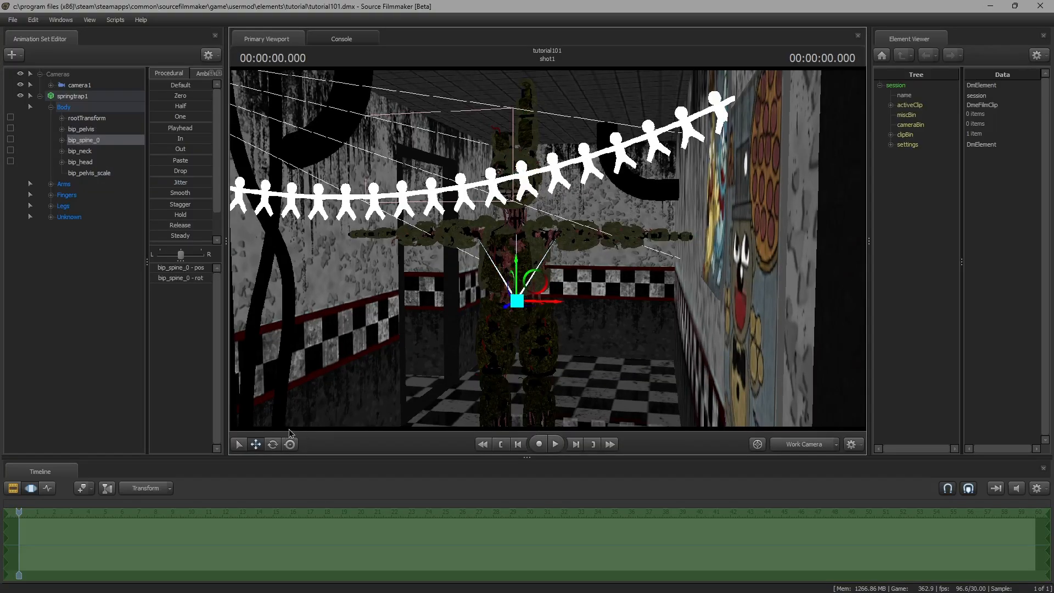
Step: Try out the Rotate tool on Springtrap's bip_spine_0 bone, undoing each test rotation
click(293, 447)
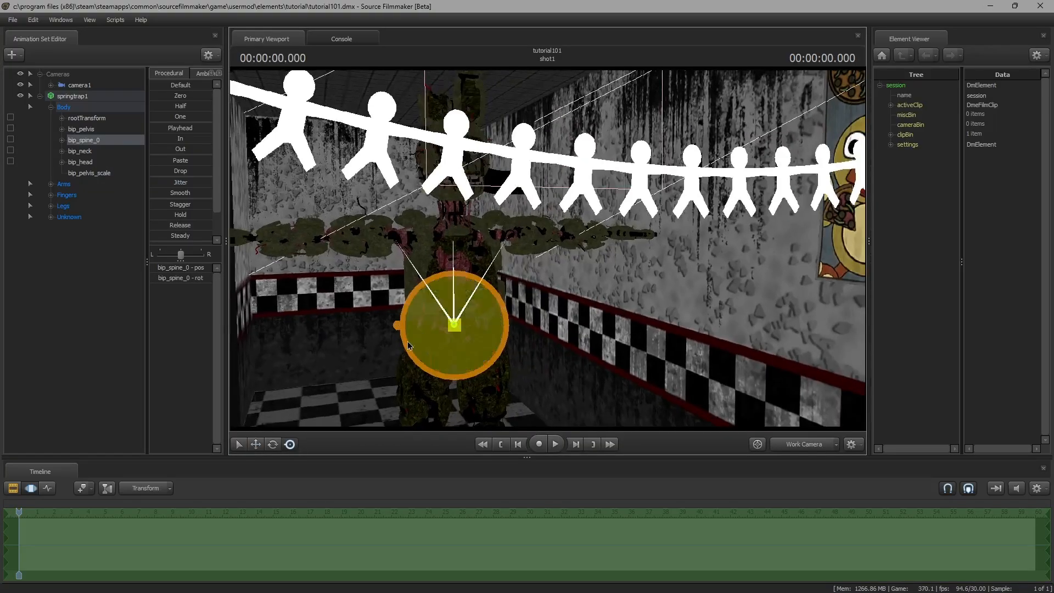
drag(548, 249, 519, 245)
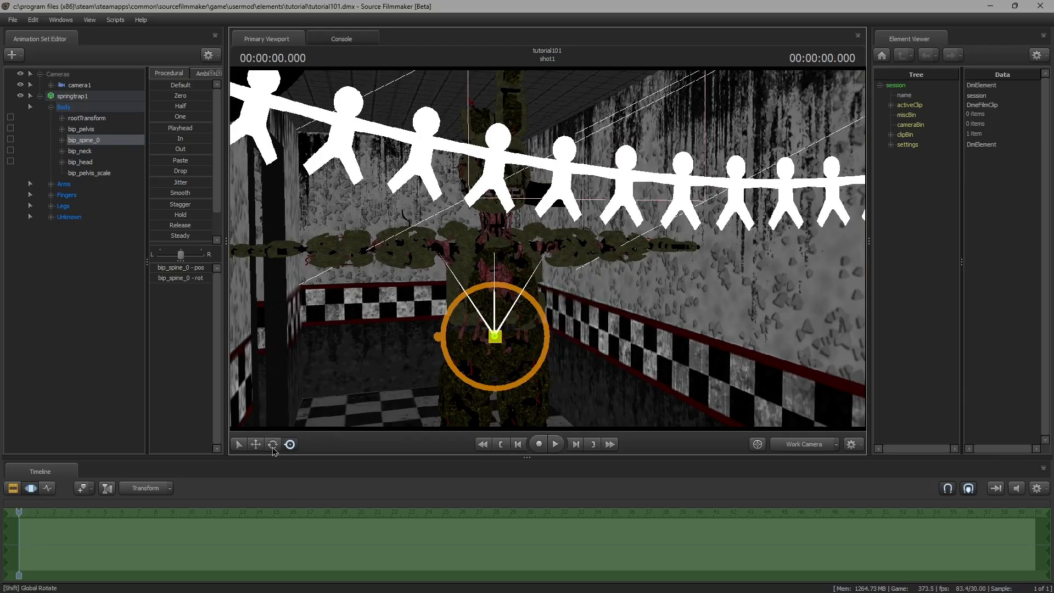
drag(495, 336, 483, 343)
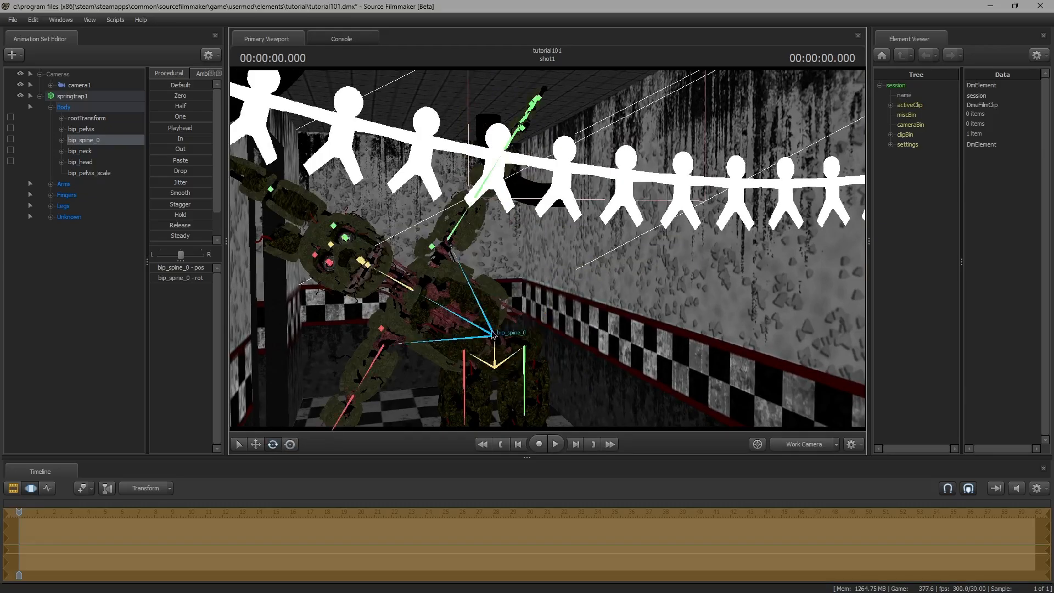
key(ctrl+z)
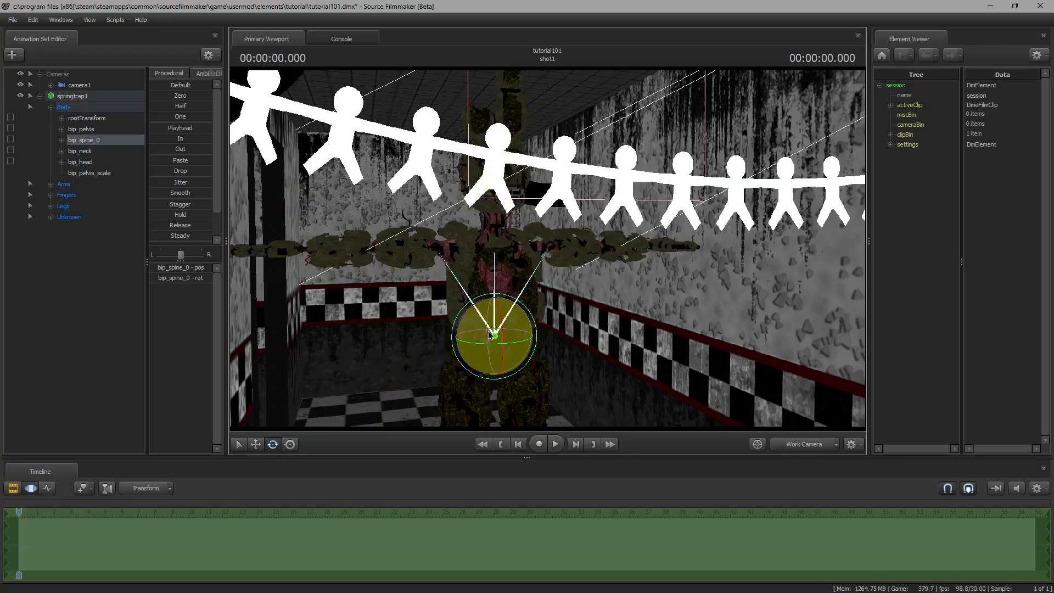
mouse_move(500, 342)
mouse_down()
mouse_move(483, 344)
mouse_move(516, 343)
mouse_up()
key(ctrl+z)
key(ctrl+z)
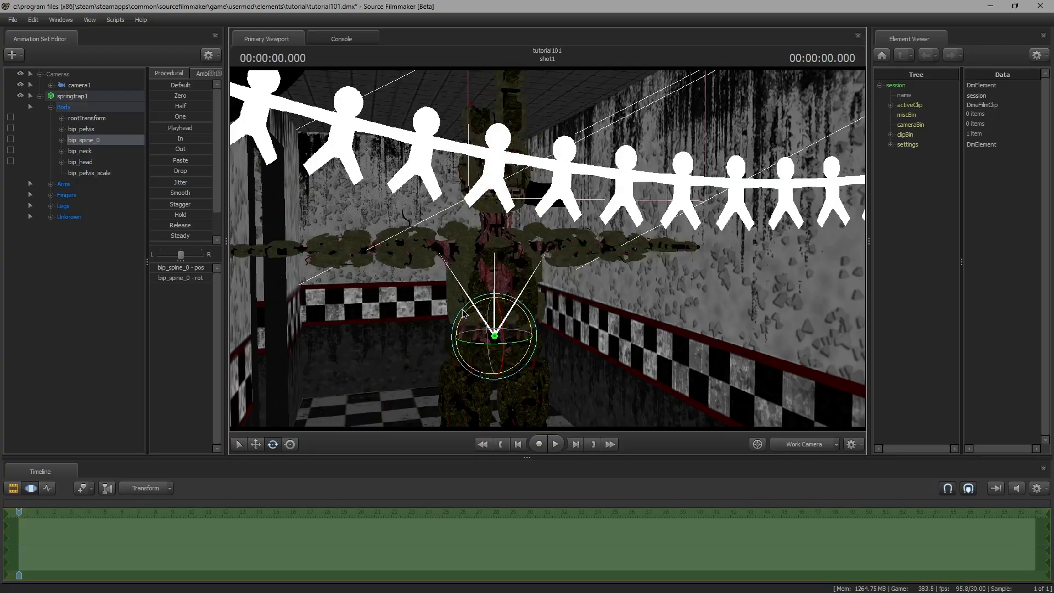
mouse_move(463, 311)
mouse_down()
mouse_move(455, 337)
mouse_move(459, 321)
mouse_up()
key(ctrl+z)
Step: Try out the screen manipulator's ring and centre handle on bip_spine_0 and undo the test moves
click(290, 444)
drag(527, 337, 483, 358)
key(ctrl+z)
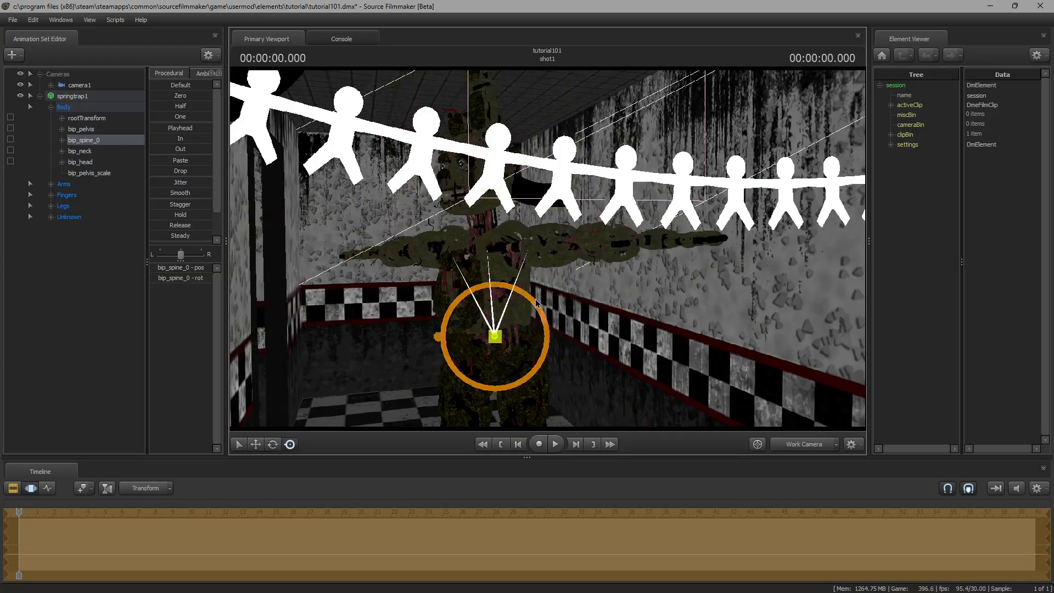
drag(537, 307, 444, 346)
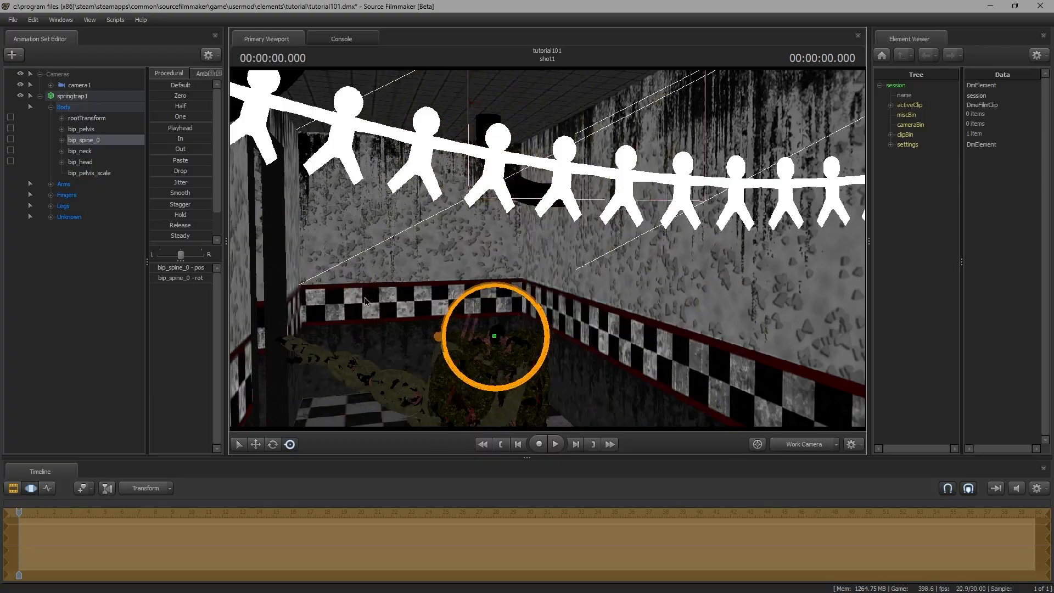
key(ctrl+z)
drag(512, 344, 431, 302)
key(ctrl+z)
key(ctrl+z)
Step: Reset the displaced manipulator pivot to bip_spine_0 and undo the test rotation made with it
right_click(431, 302)
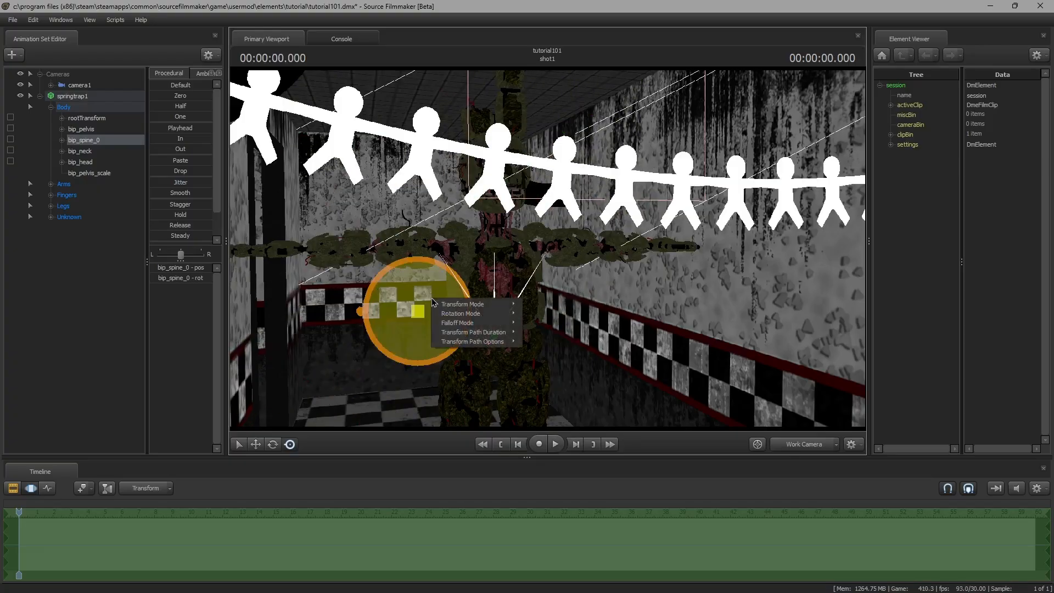
click(546, 288)
right_click(547, 287)
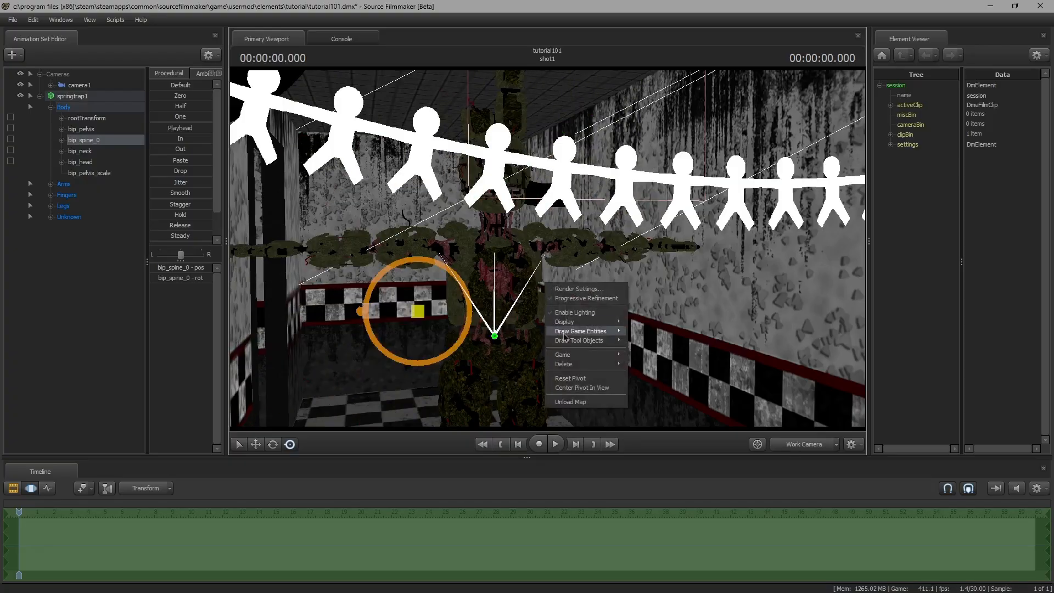
click(588, 377)
drag(501, 312, 515, 345)
key(ctrl+z)
Step: Select Springtrap's bip_eyelid_0_R and bip_eyelid_0_L bones together and set the Rotation Mode to Local
click(500, 244)
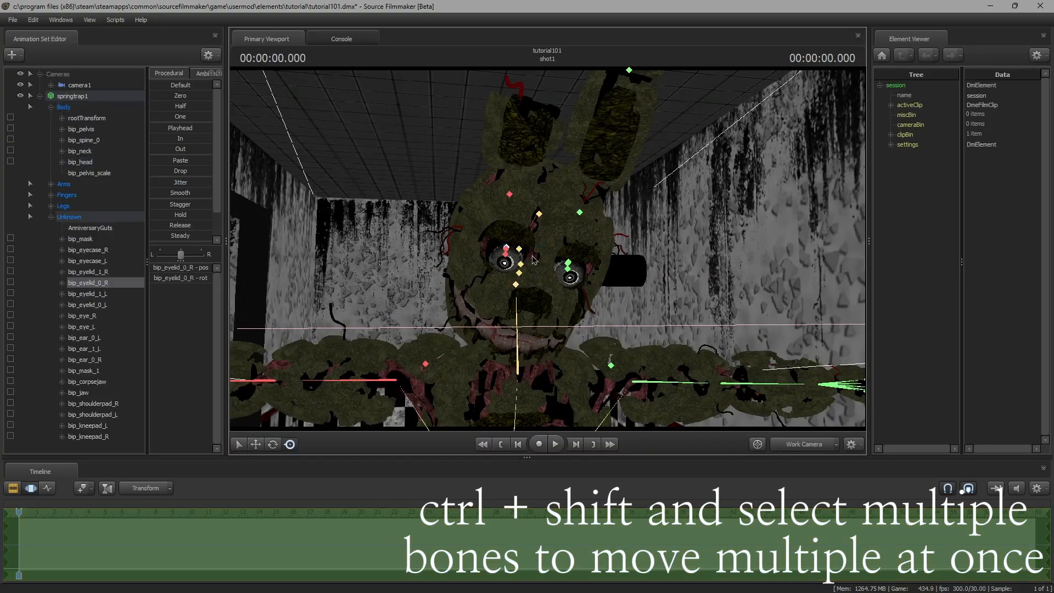
ctrl+shift+click(569, 264)
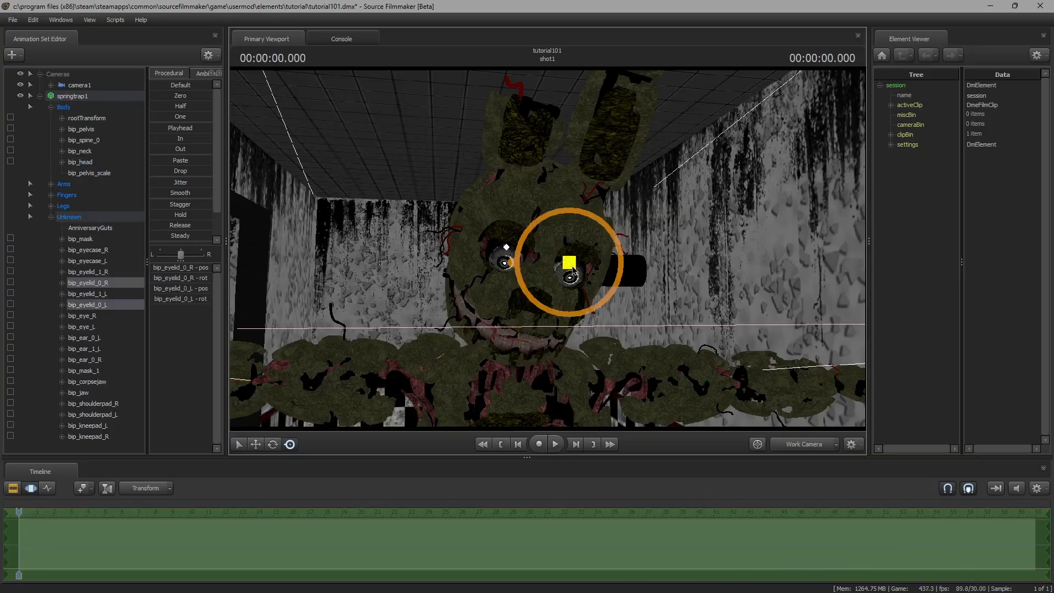
right_click(583, 235)
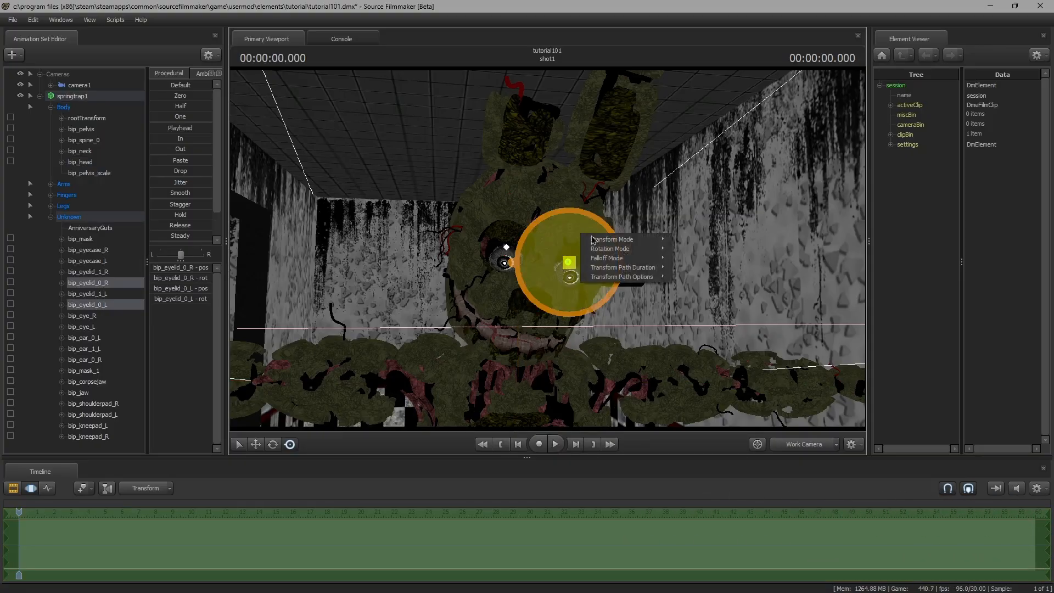
mouse_move(654, 249)
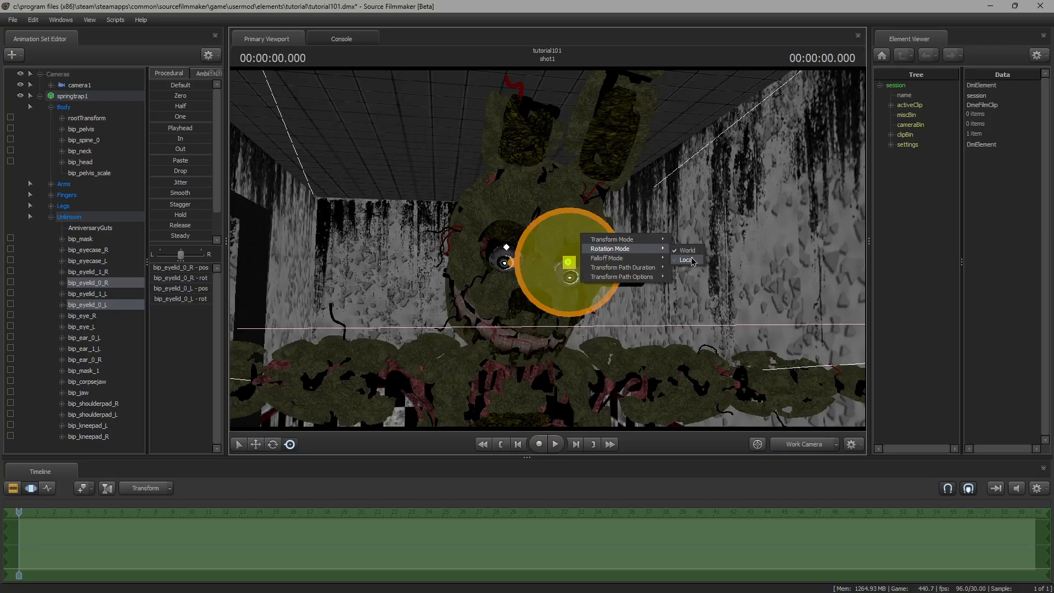
click(688, 259)
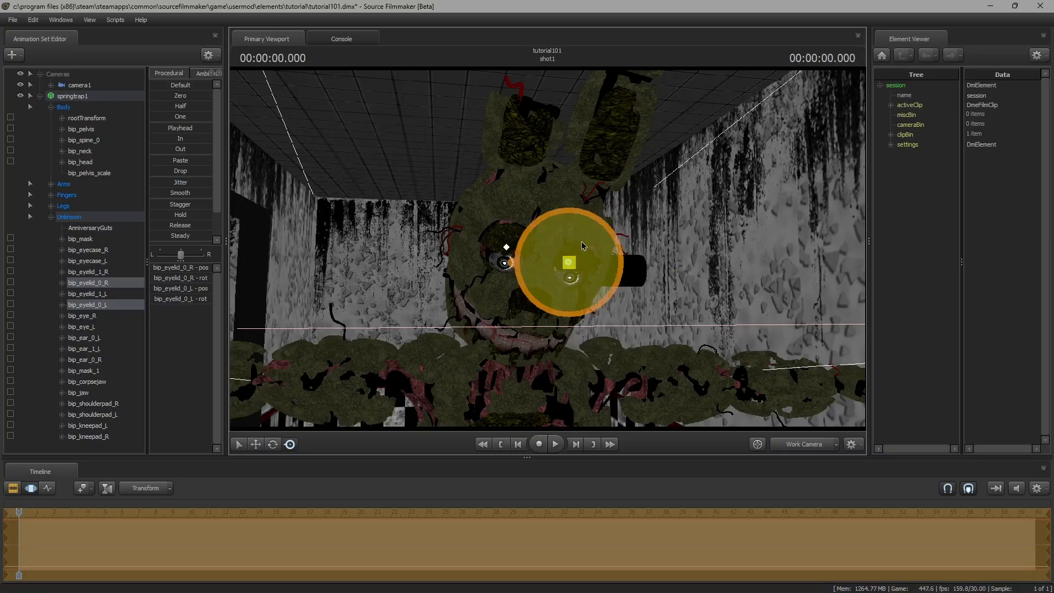
Step: Rotate Springtrap's eyelids to give the eyes an expression and open the mouth with the bip_jaw bone
click(505, 257)
ctrl+shift+click(569, 269)
drag(569, 271, 569, 256)
ctrl+click(506, 250)
ctrl+click(506, 247)
ctrl+shift+click(569, 262)
ctrl+click(519, 273)
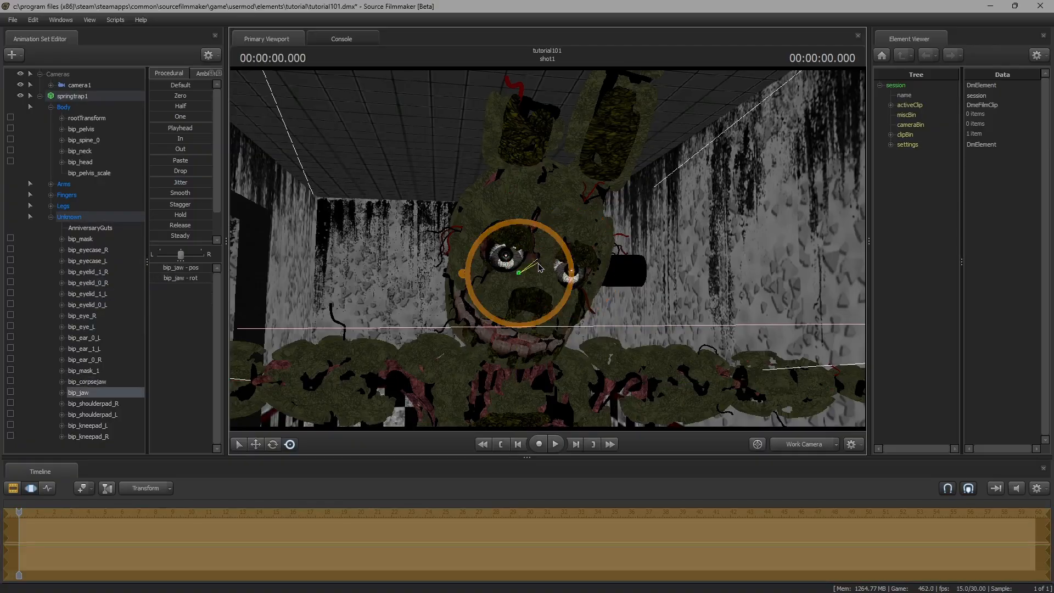
Step: Pose Springtrap's ears by rotating the ear base bones and bending bip_ear_1_L outward
drag(606, 159, 586, 165)
key(s)
ctrl+click(541, 204)
ctrl+click(590, 216)
drag(561, 216, 614, 238)
ctrl+click(658, 142)
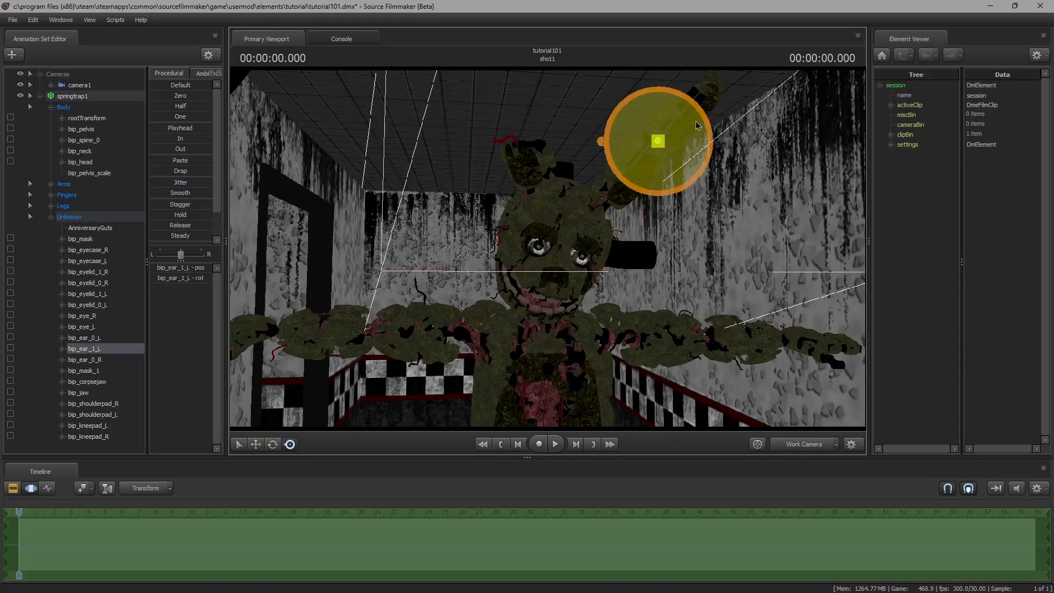
drag(696, 126, 700, 144)
Step: Lower both of Springtrap's arms from the T-pose to the sides of the body and adjust bip_lowerArm_L
ctrl+click(460, 332)
drag(443, 324, 462, 384)
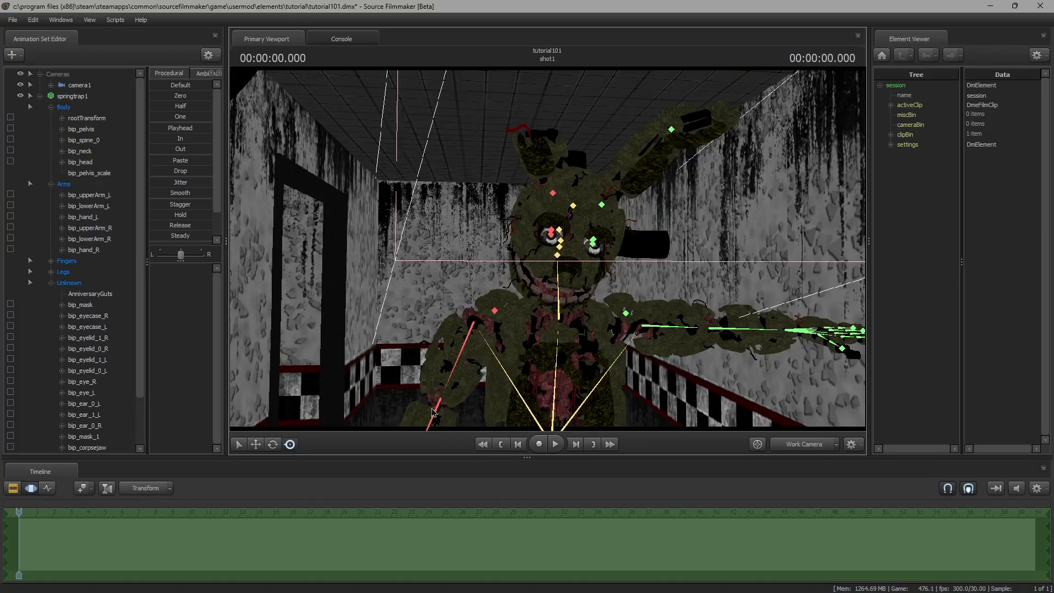
ctrl+click(606, 317)
drag(606, 317, 681, 417)
ctrl+click(671, 390)
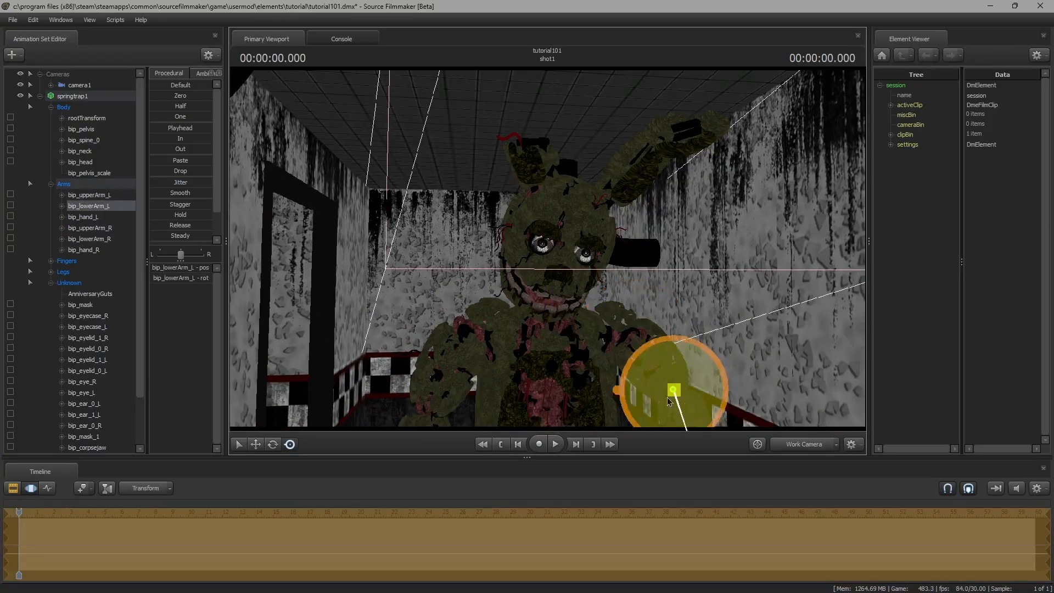
Step: Switch the viewport to camera1, frame a close-up of Springtrap's face and save the session
click(803, 444)
click(79, 85)
mouse_move(547, 248)
mouse_down()
mouse_move(547, 308)
mouse_move(547, 248)
mouse_up()
key(ctrl+s)
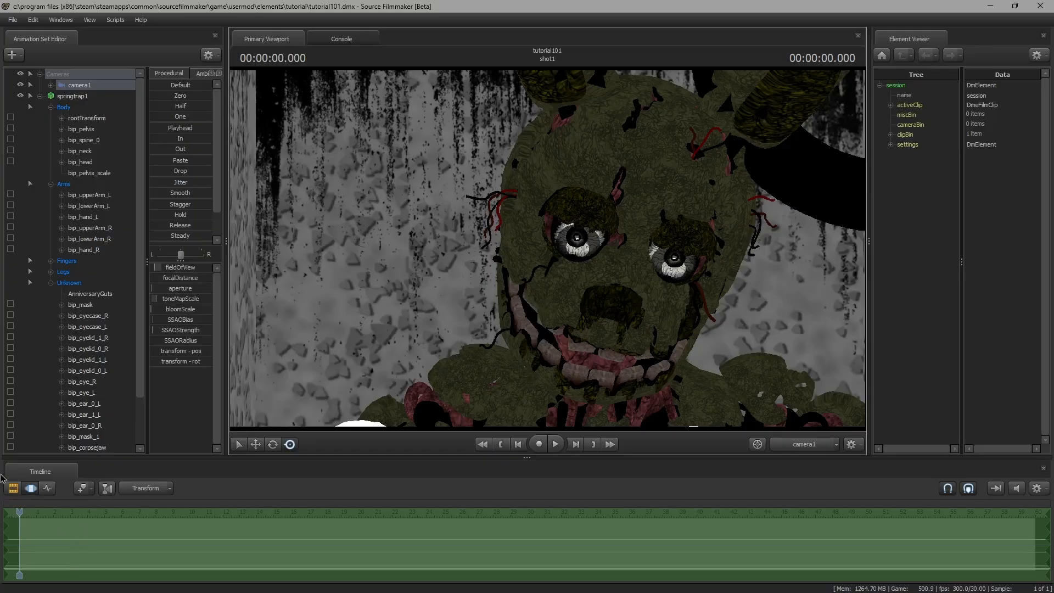
Step: Enable Progressive Refinement for the viewport with depth of field samples set to 64 (override) and save the session
click(13, 489)
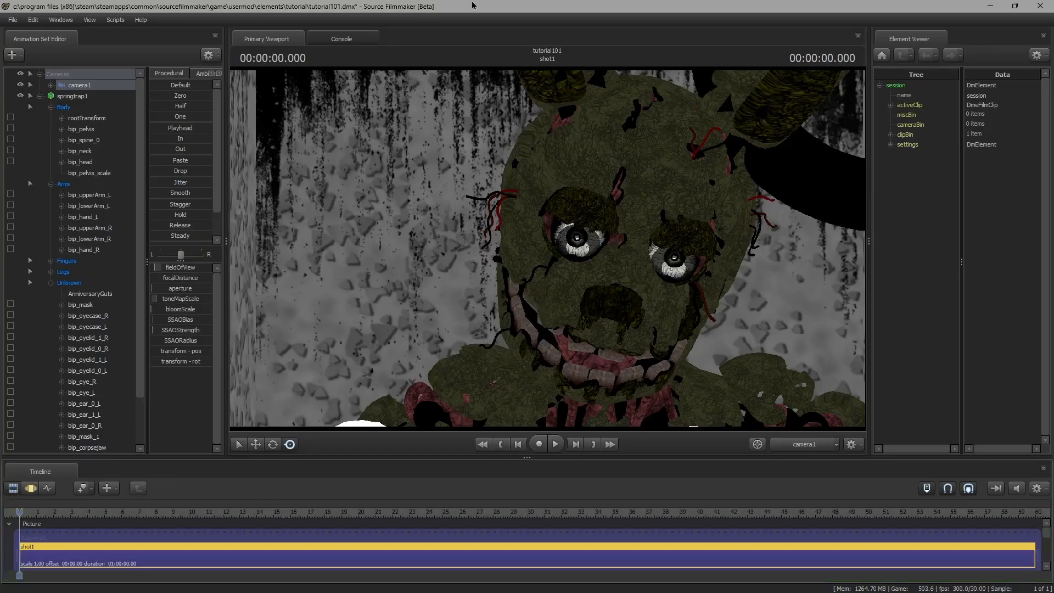
right_click(424, 109)
click(460, 122)
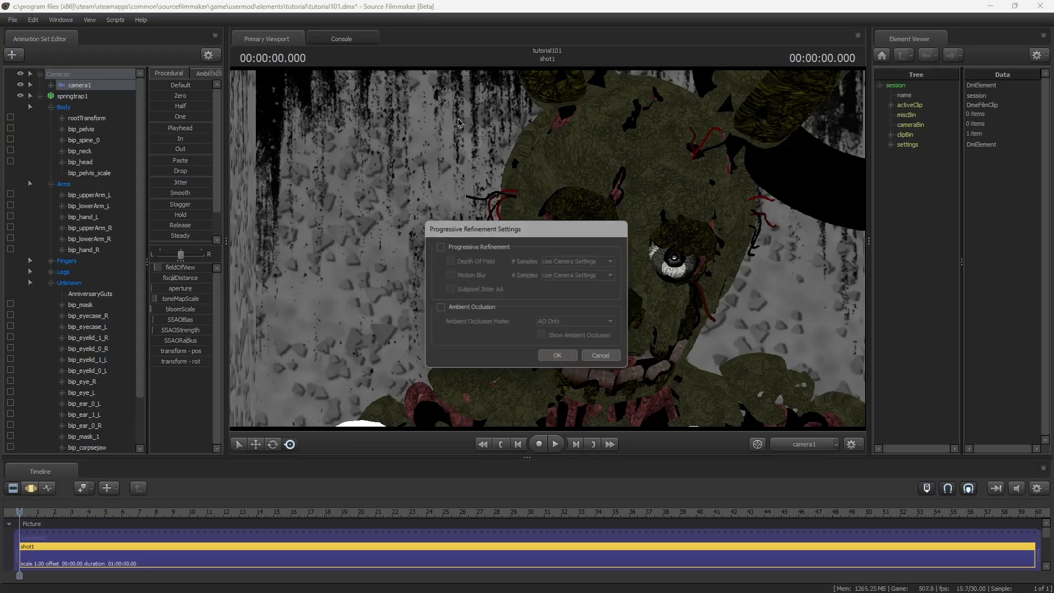
click(501, 248)
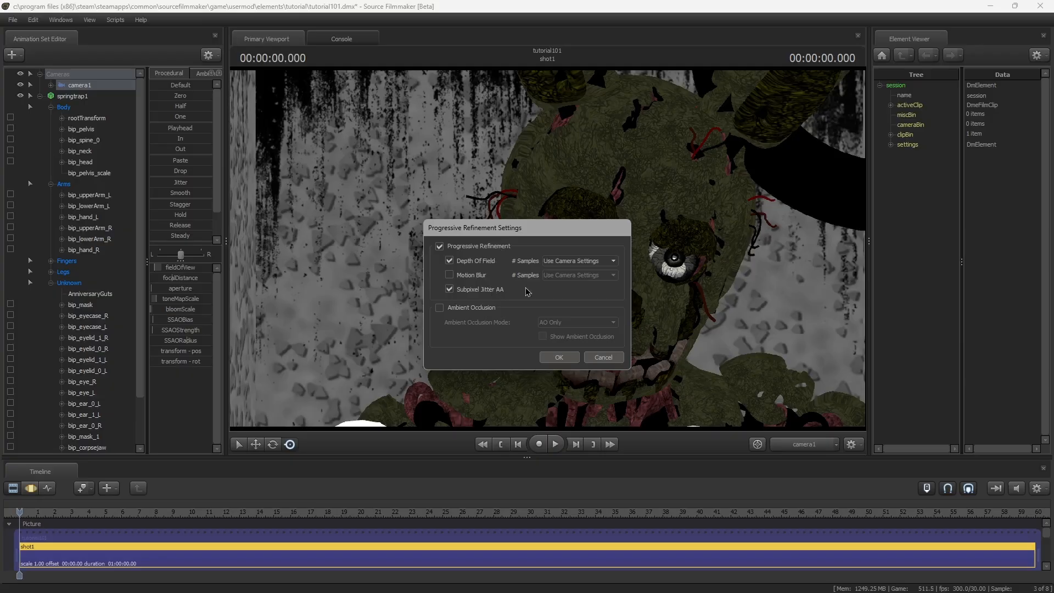
click(561, 262)
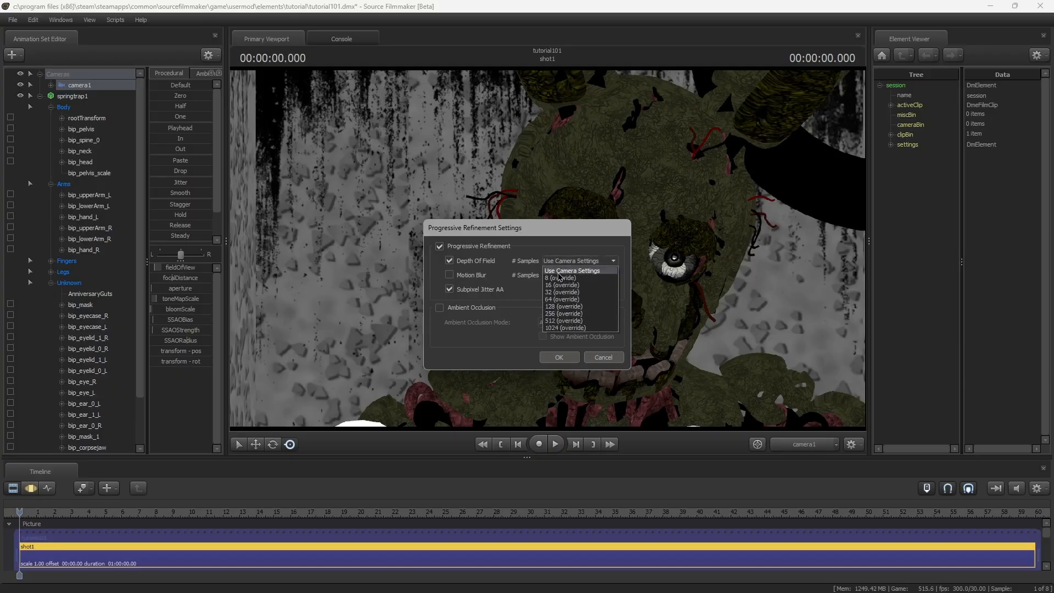
click(587, 298)
click(564, 357)
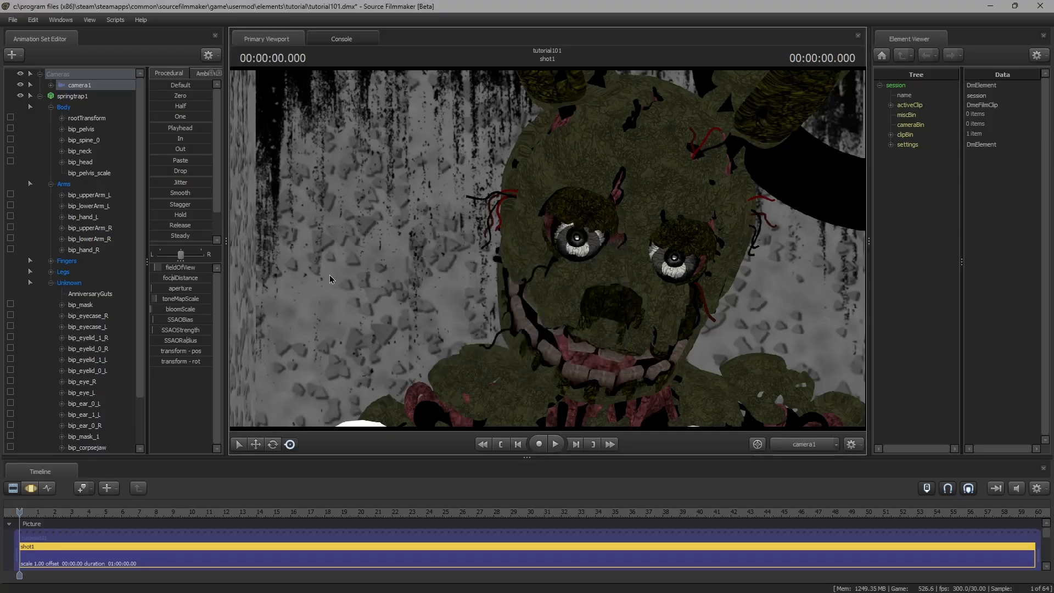
key(ctrl+s)
Step: Adjust camera1's focalDistance and aperture in the Motion Editor to blur the wall behind Springtrap's sharp face
click(31, 488)
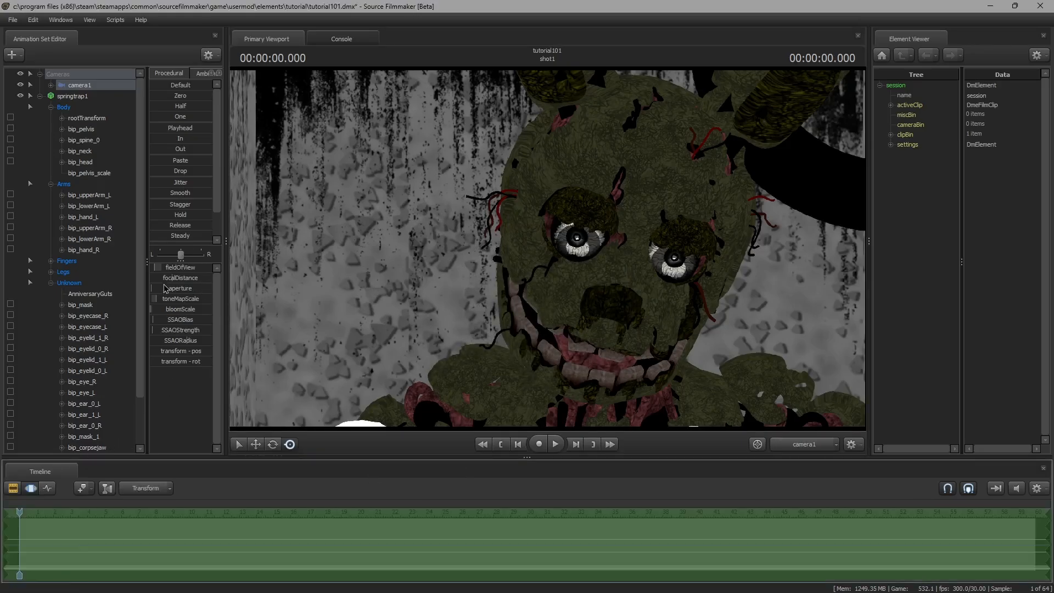
click(171, 278)
drag(172, 278, 202, 288)
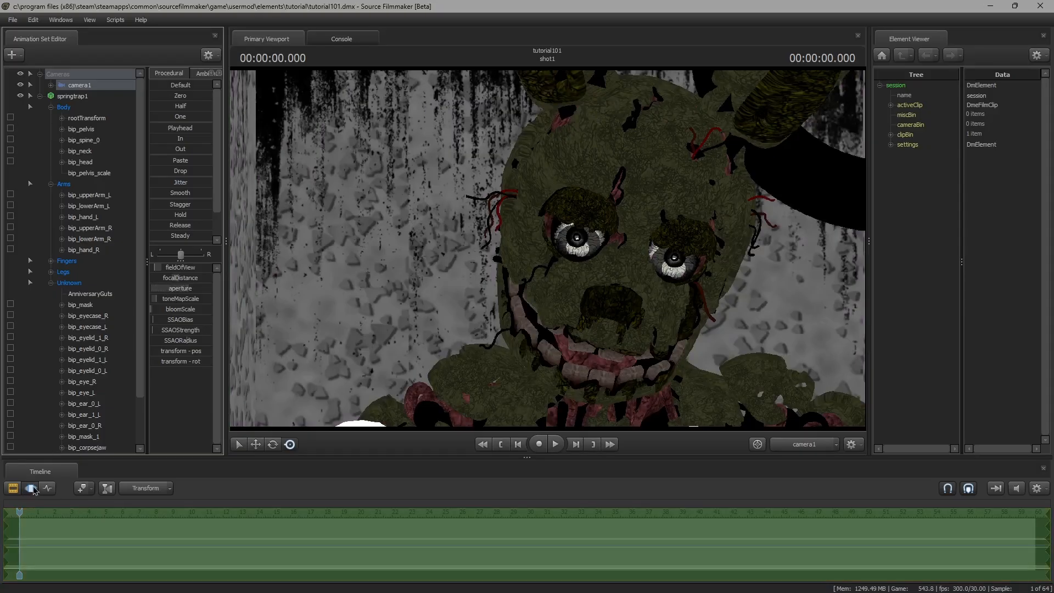
click(30, 488)
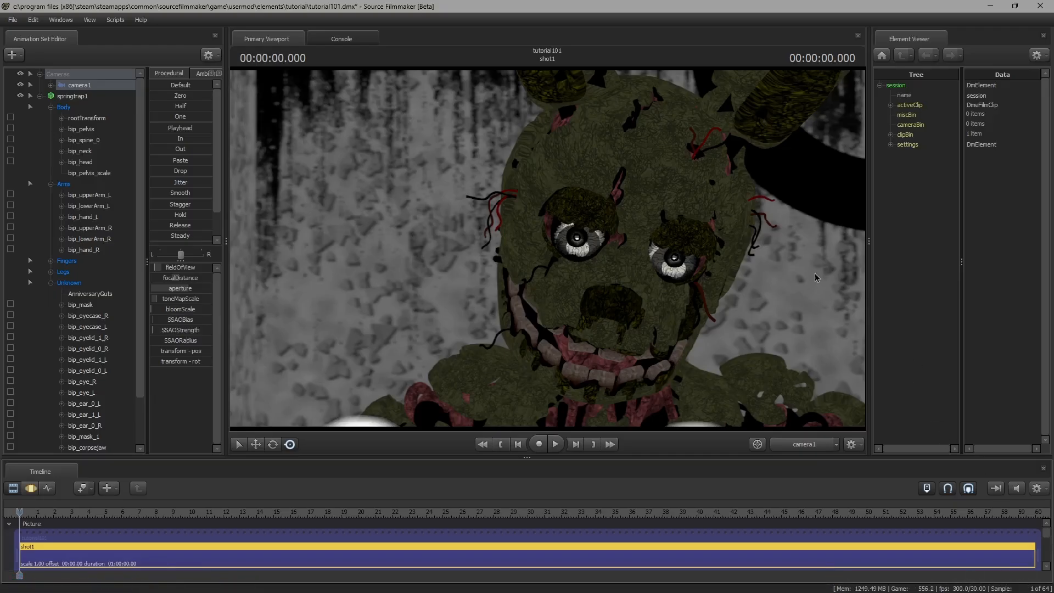
Step: Turn on Ambient Occlusion in the Progressive Refinement settings and enable lighting in the viewport
right_click(594, 152)
click(624, 163)
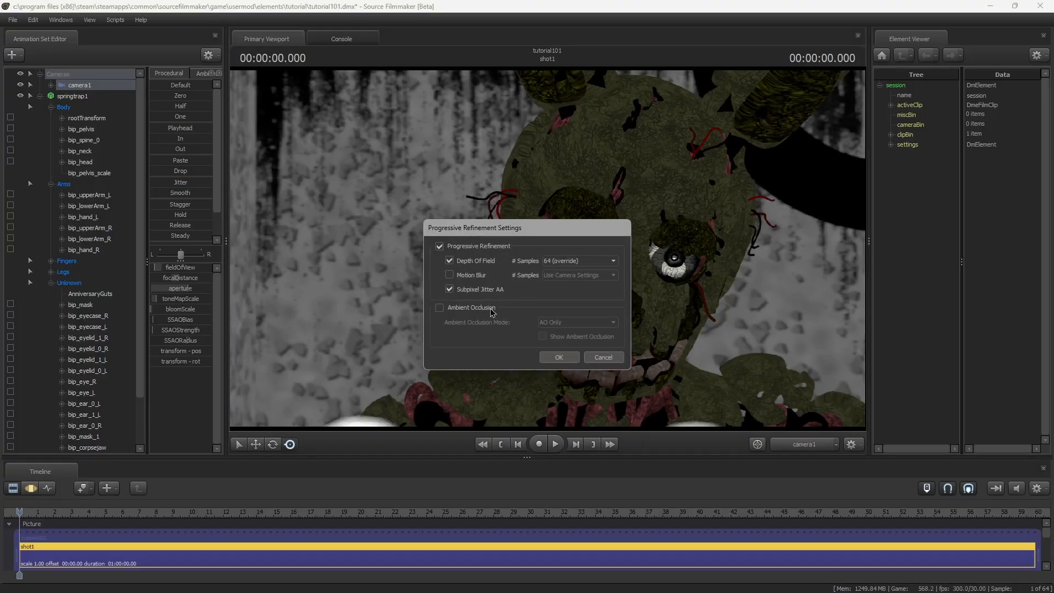
click(559, 357)
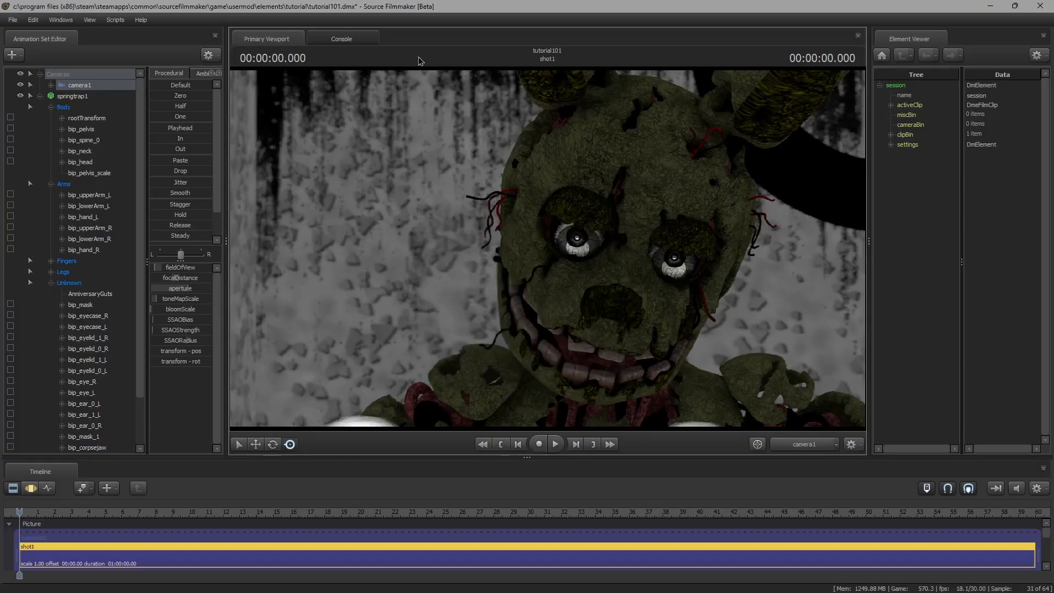
right_click(330, 157)
click(360, 186)
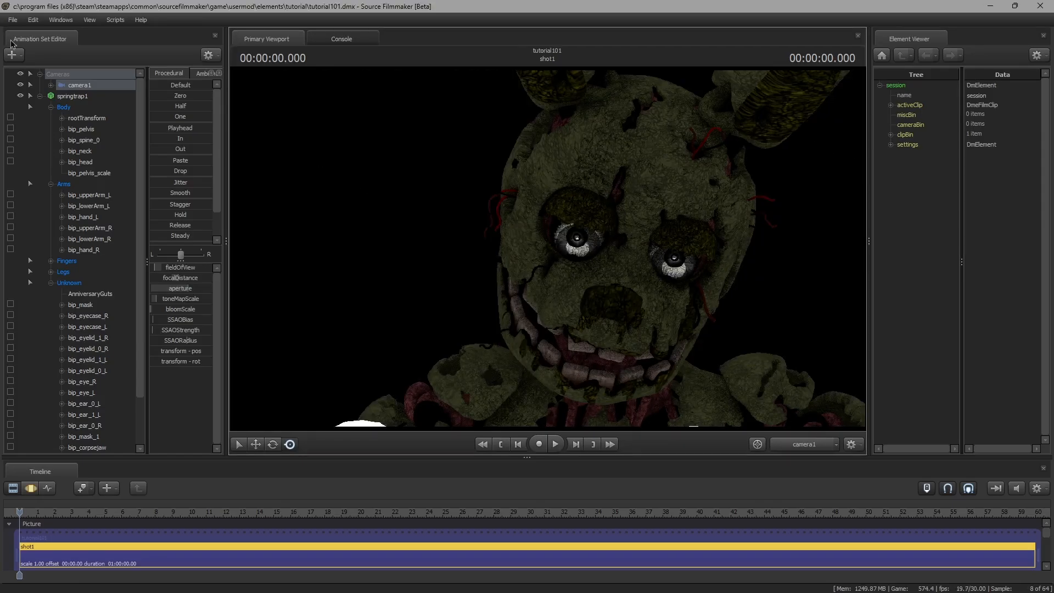
Step: Collapse the camera and springtrap1 animation sets, create an animation set for a new light and select it in the Motion Editor
click(44, 108)
click(40, 97)
click(40, 73)
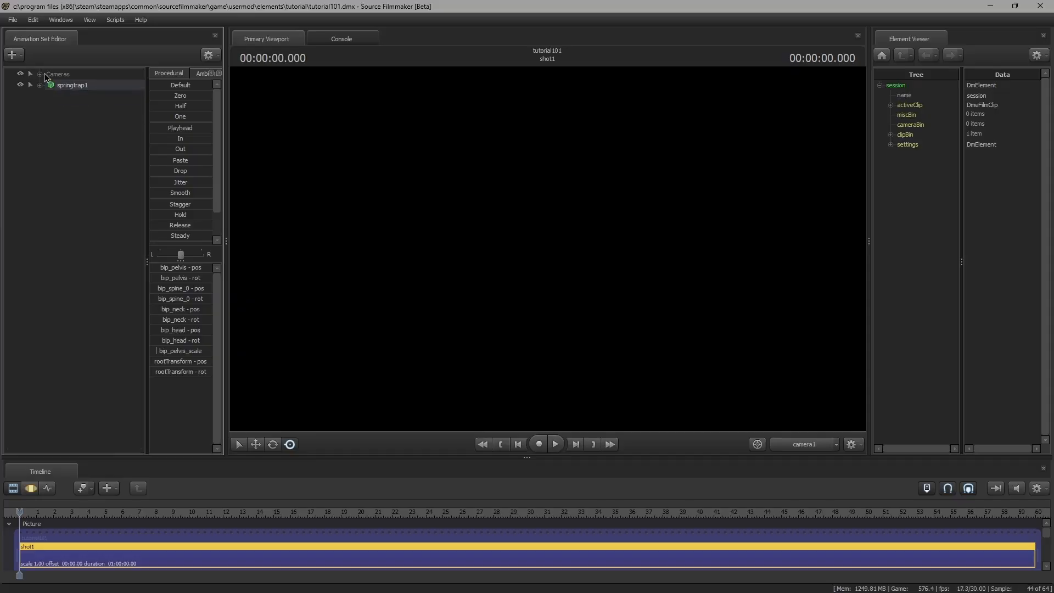
click(13, 55)
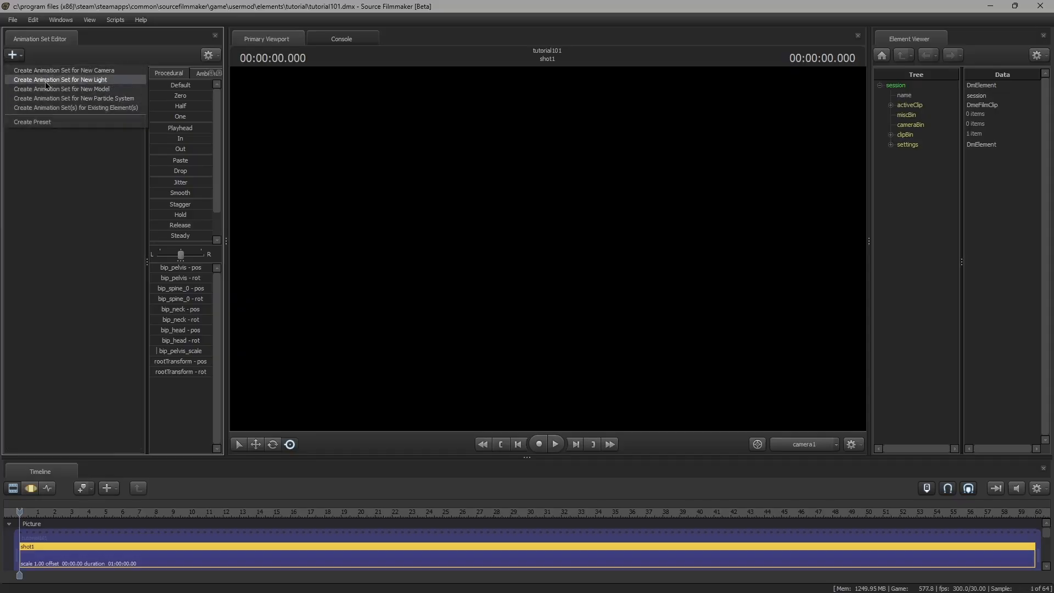
click(49, 80)
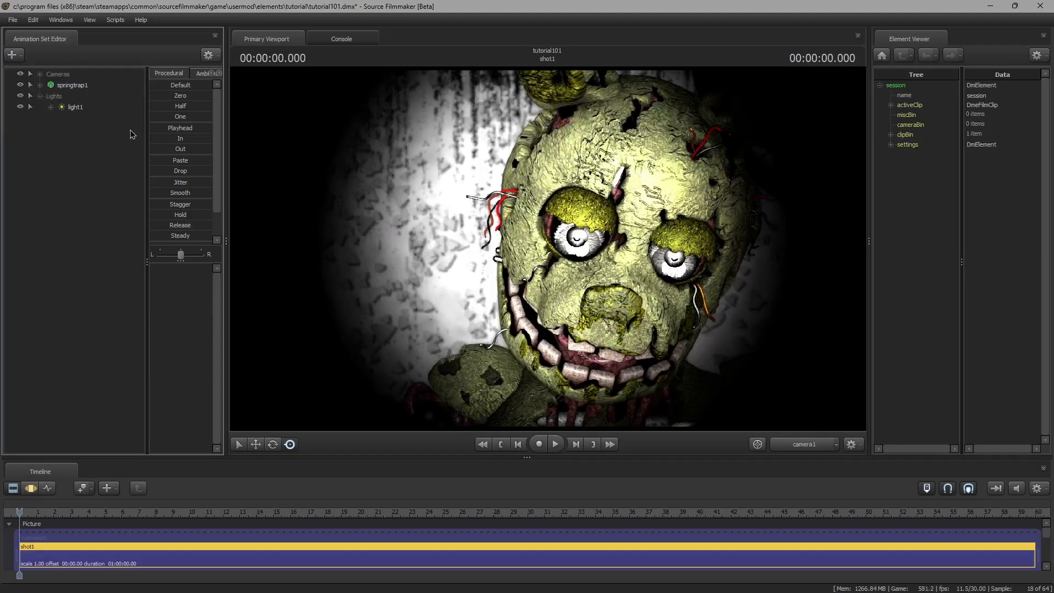
click(115, 109)
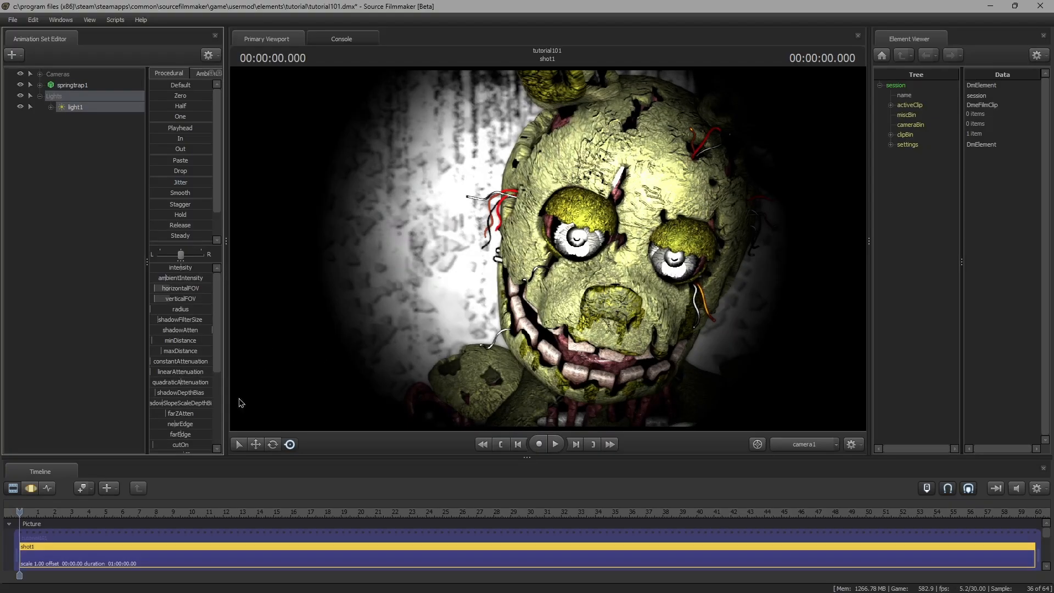
click(32, 489)
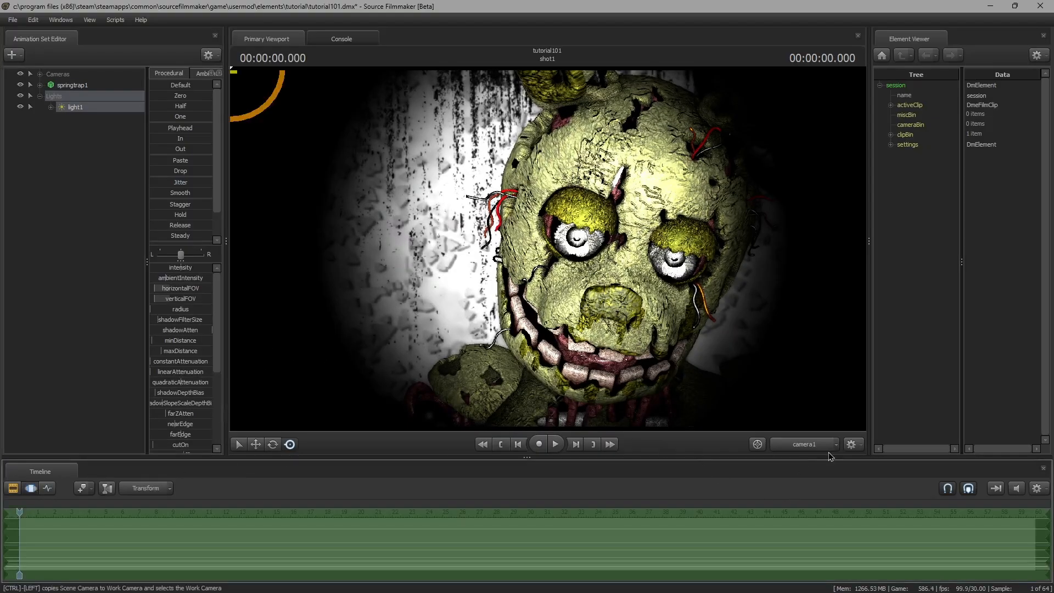
Step: Inspect light1's position and frustum from the work camera and return to the camera1 view
click(811, 444)
drag(688, 371, 474, 237)
key(s)
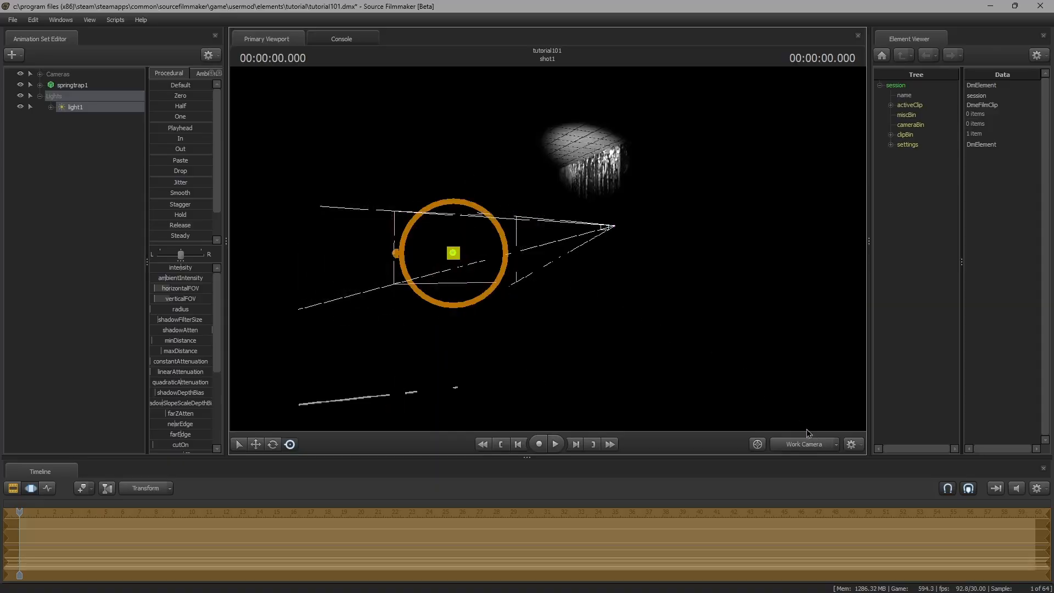
key(ctrl+z)
click(820, 444)
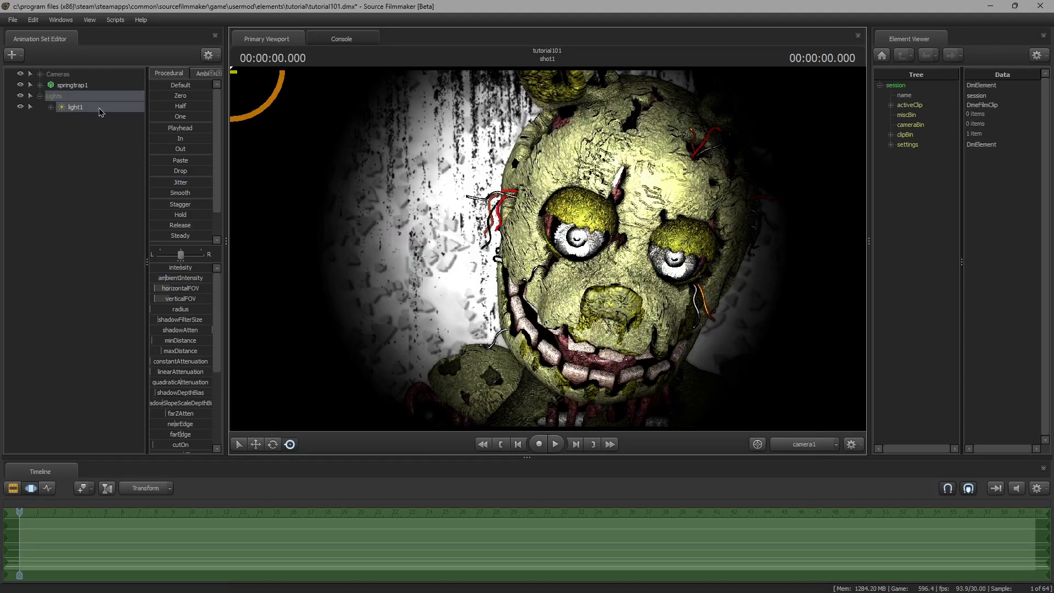
Step: Move light1 behind Springtrap by looking through the light so it rims the head, return to camera1 and save the session
drag(91, 107, 334, 226)
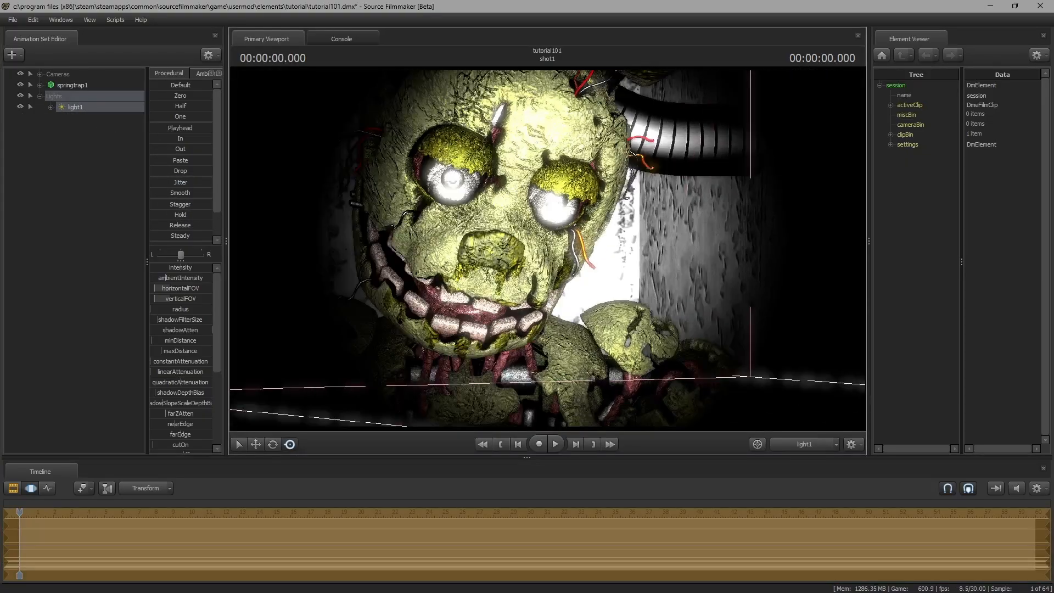
drag(548, 247, 516, 247)
click(832, 447)
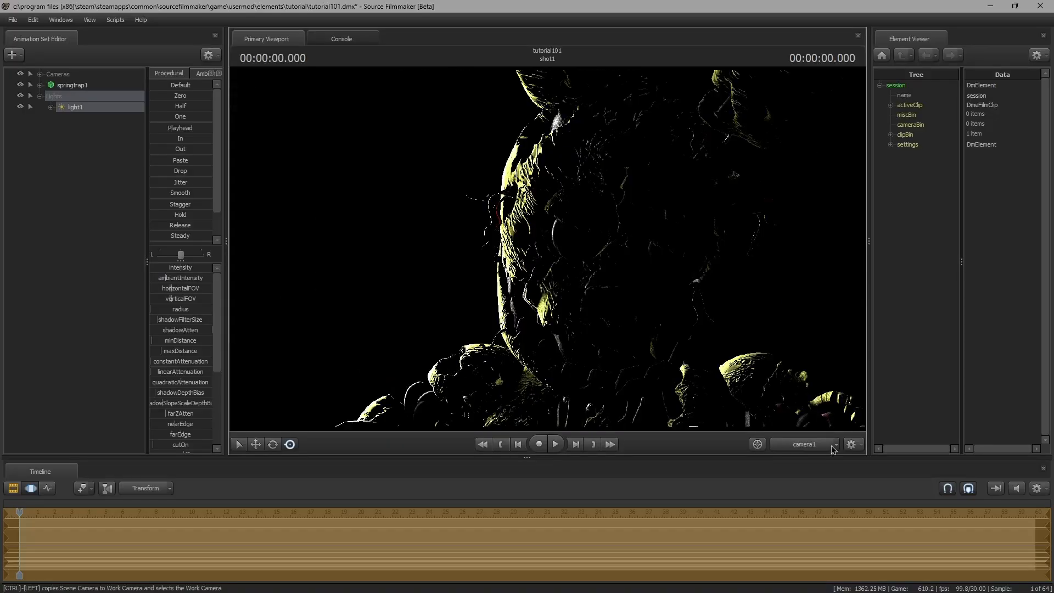
key(ctrl+s)
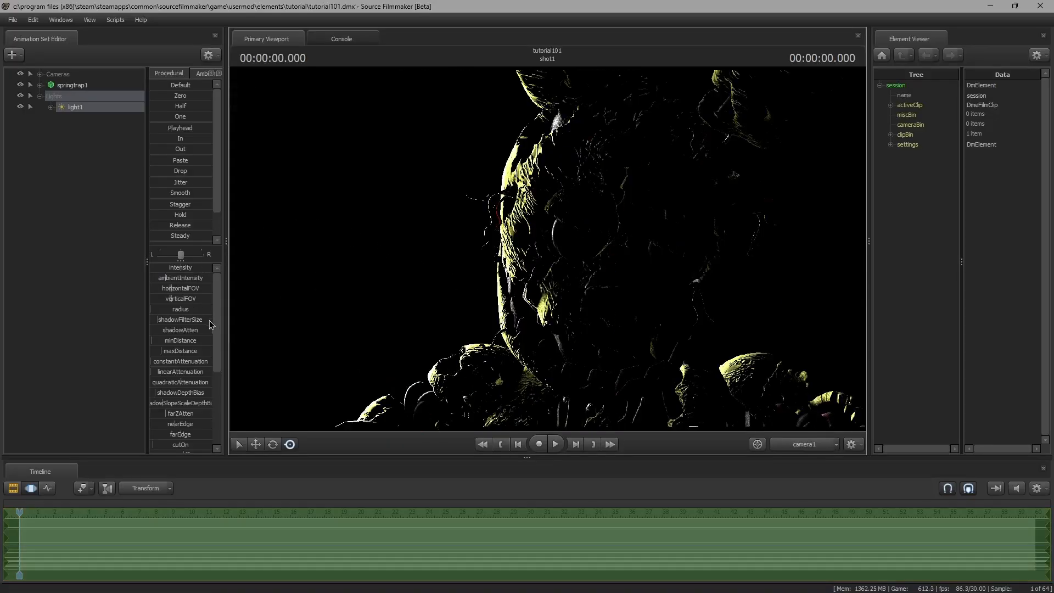
Step: Lower light1's shadowFilterSize, shadowAtten and intensity, re-aim it at Springtrap's back and save the session
drag(209, 321, 151, 330)
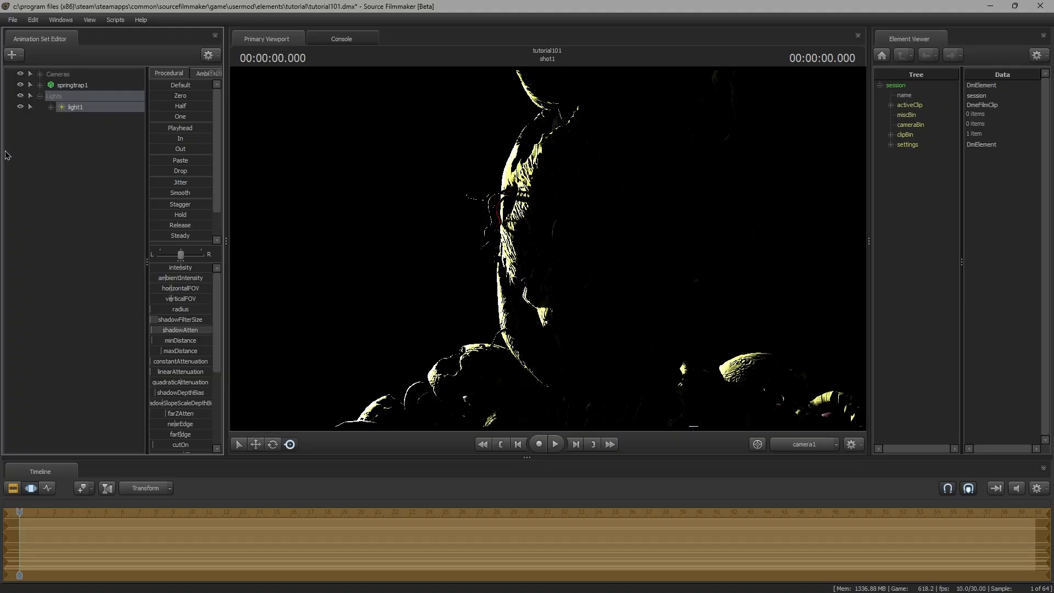
drag(107, 114, 566, 252)
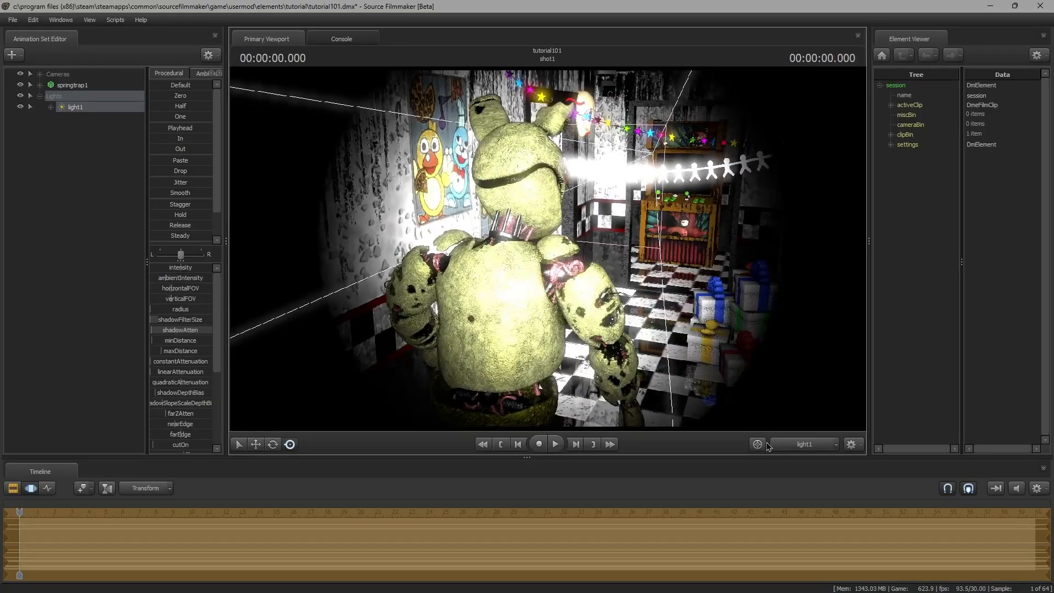
click(780, 444)
key(ctrl+s)
drag(182, 270, 151, 270)
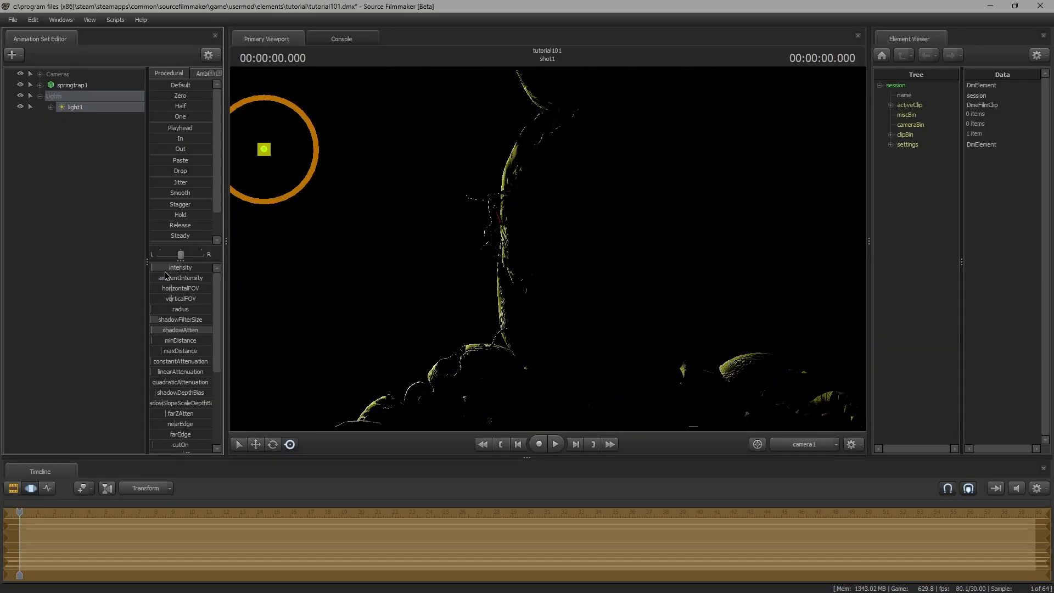
key(ctrl+s)
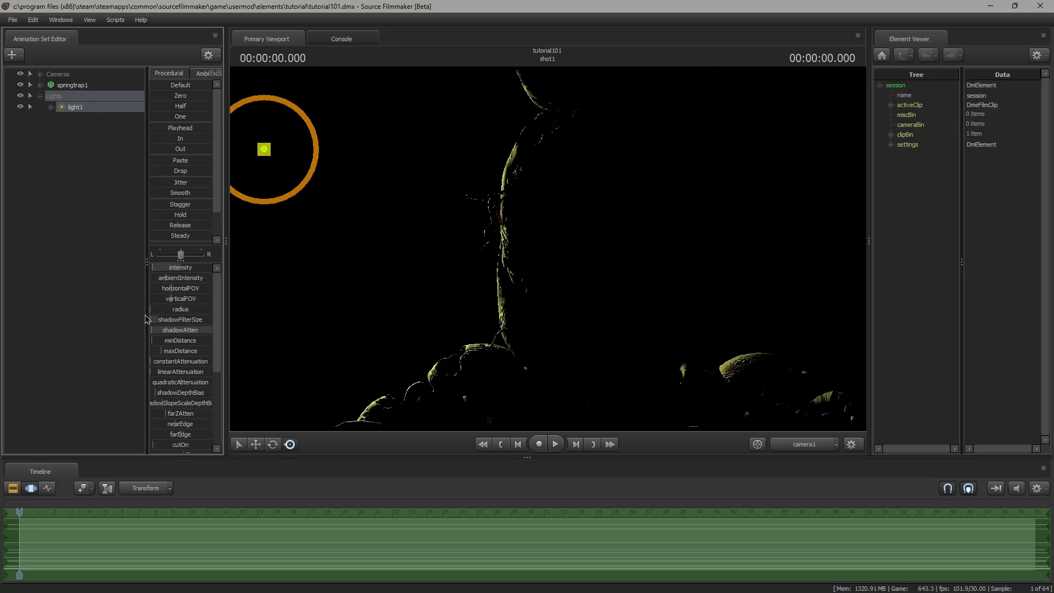
Step: Raise light1's radius moderately to soften the rim light, comparing the shot in the Clip Editor
click(185, 311)
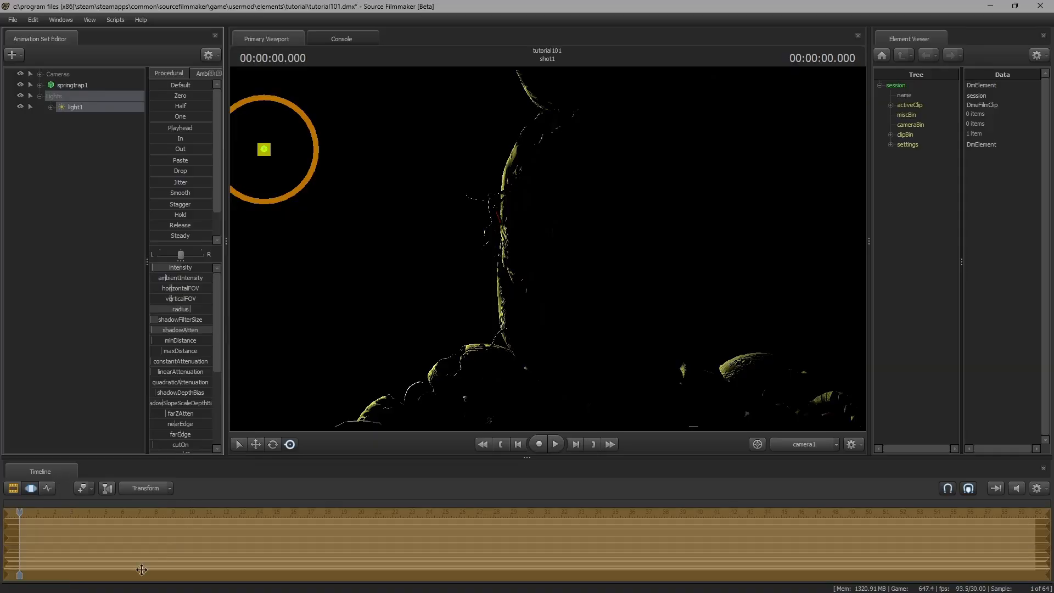
click(44, 488)
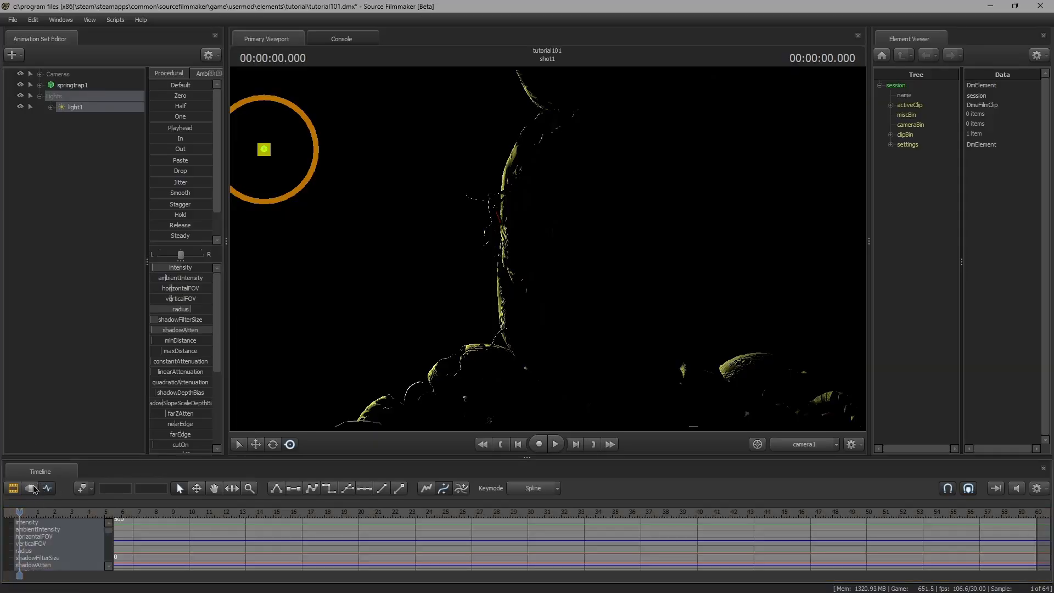
click(31, 489)
click(13, 490)
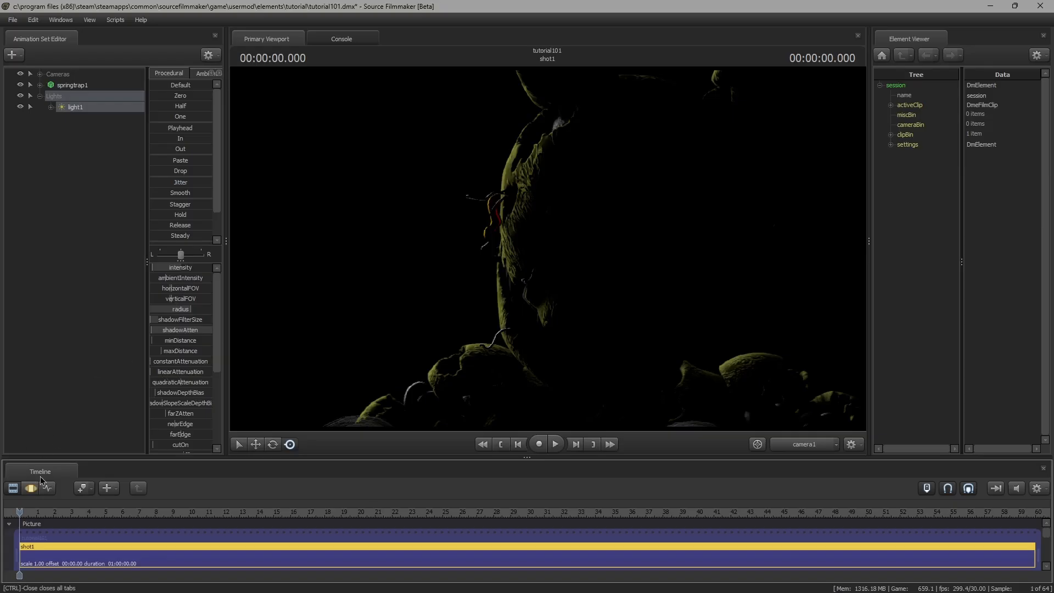
click(32, 512)
click(30, 488)
key(ctrl+z)
key(ctrl+z)
key(ctrl+z)
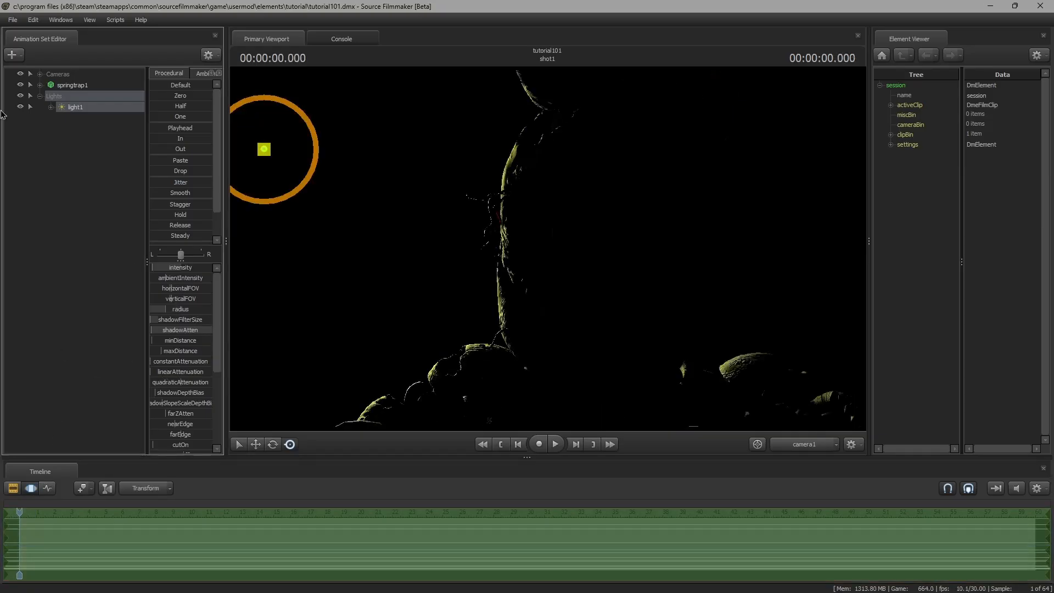
Step: Reposition light1 behind Springtrap through the light's view to thin the rim light, return to camera1 and deselect it
drag(76, 109, 431, 257)
click(82, 107)
mouse_move(549, 247)
mouse_down()
mouse_move(549, 313)
mouse_move(549, 247)
mouse_up()
click(782, 443)
key(ctrl+z)
click(105, 214)
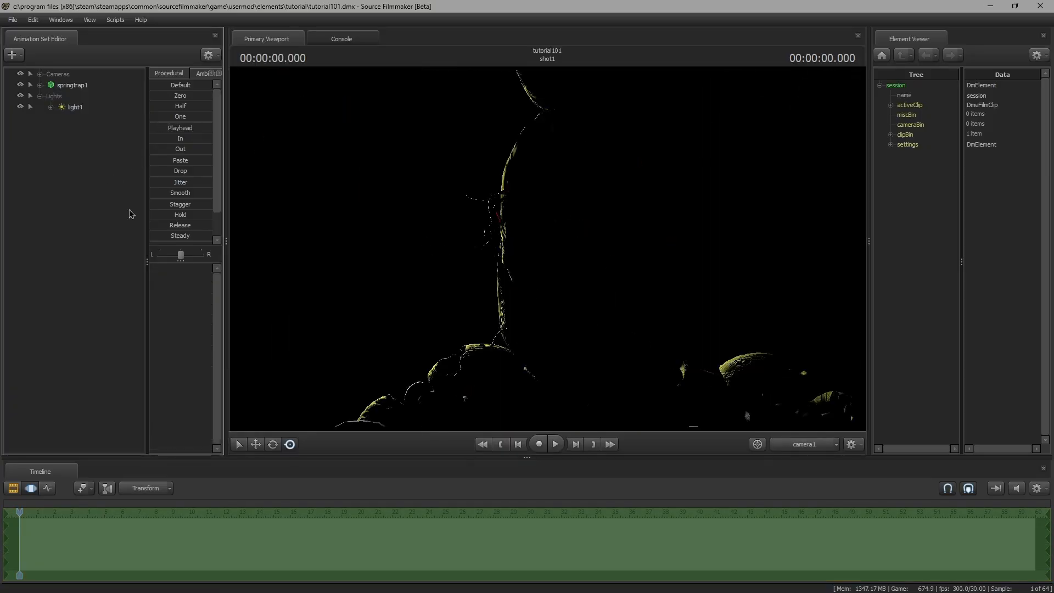
Step: Copy the light1 animation set and paste it as a second light
click(94, 109)
right_click(94, 112)
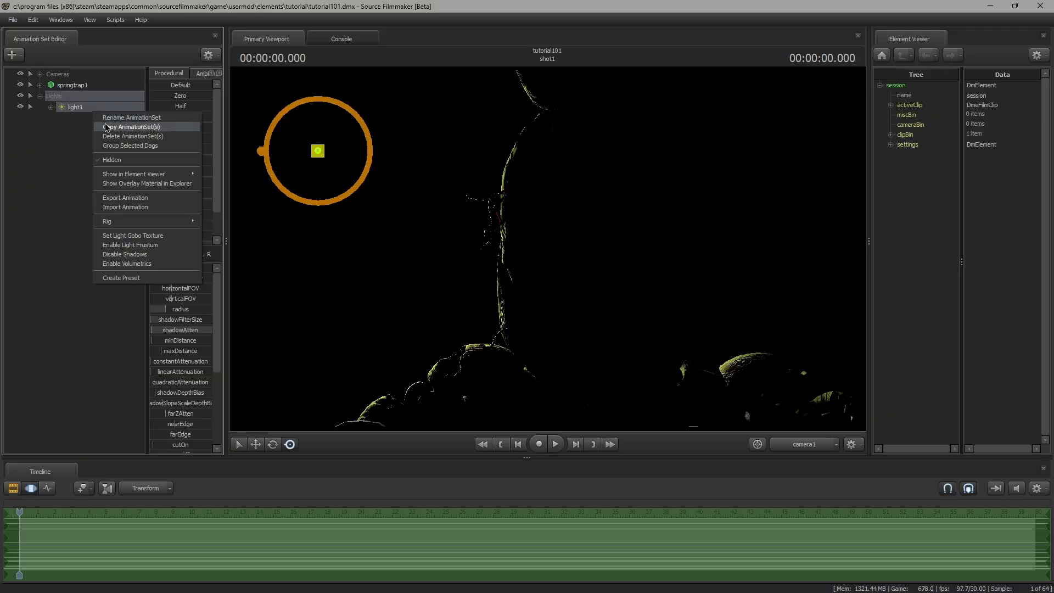
click(106, 128)
click(66, 139)
right_click(57, 145)
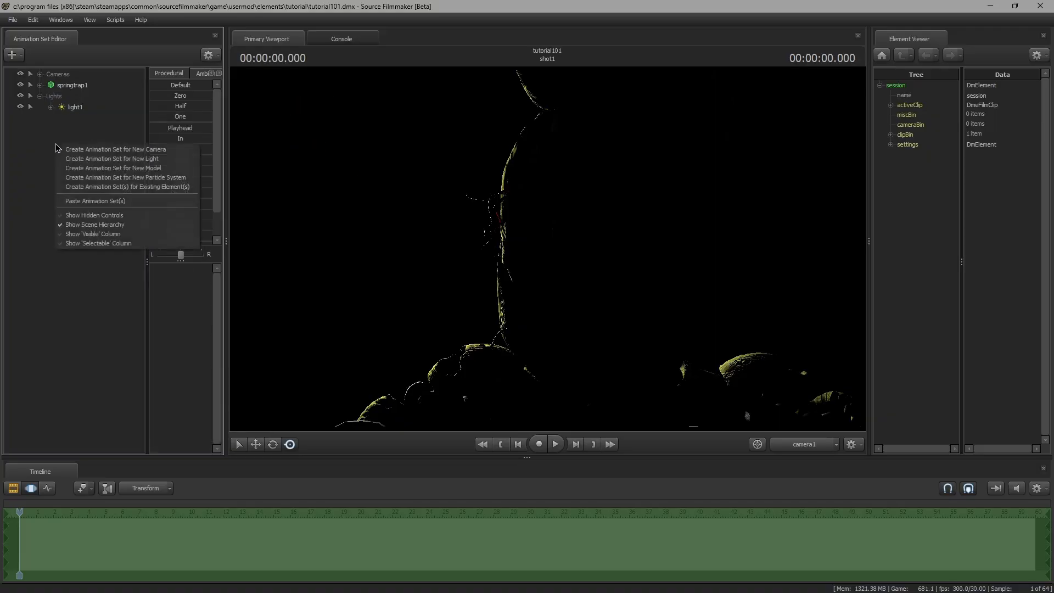
click(127, 202)
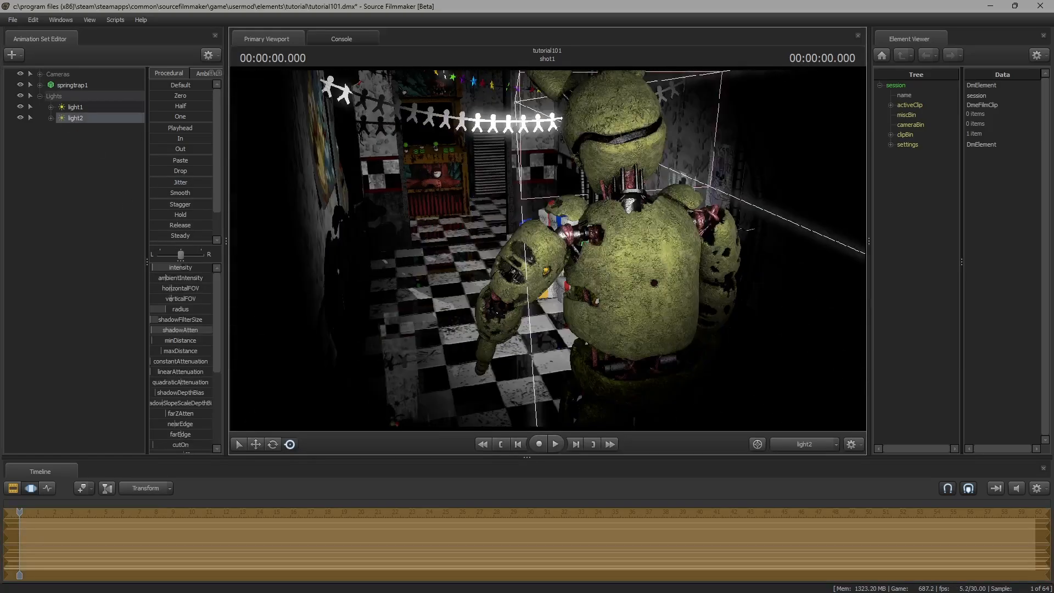
Step: Aim light2 at Springtrap's back from the opposite side of light1, return to camera1 and save the session
drag(548, 249, 573, 262)
click(805, 447)
key(ctrl+s)
Step: Create an animation set for a third light, aim it down at Springtrap from above and return to camera1
click(40, 73)
click(12, 55)
click(74, 80)
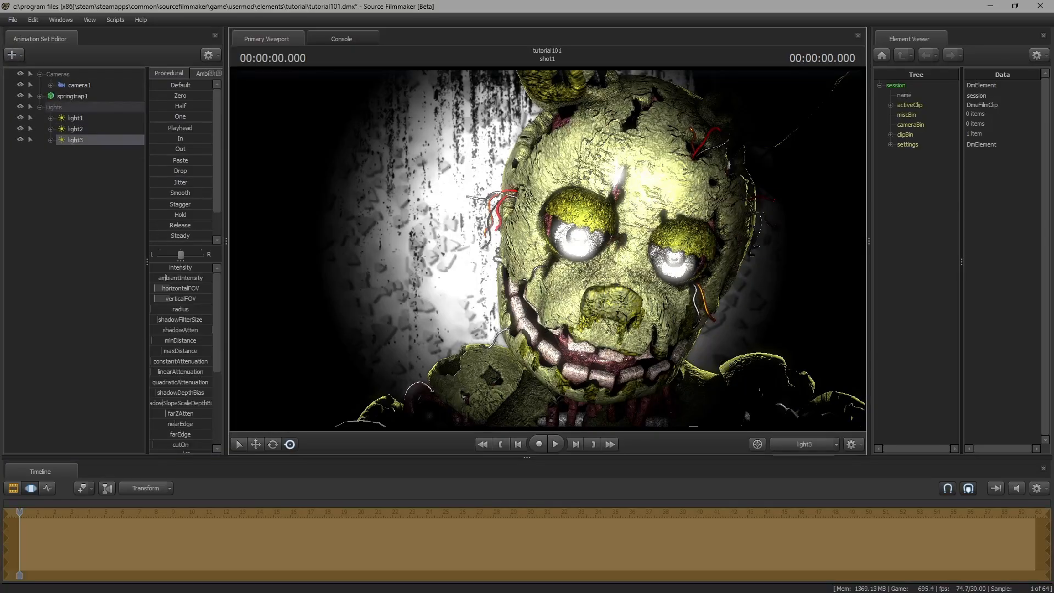
drag(548, 248, 522, 248)
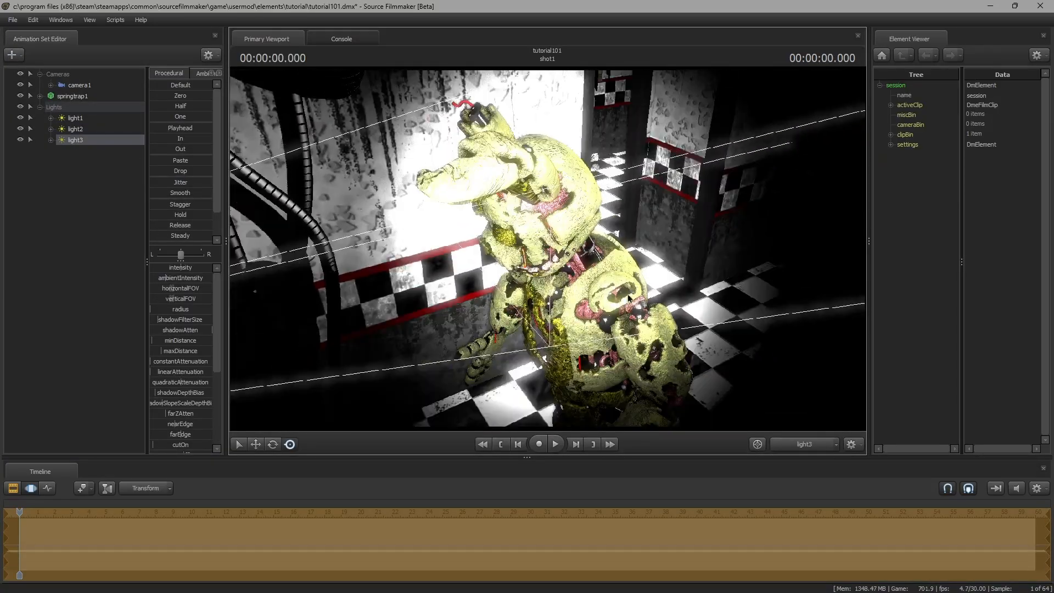
click(804, 444)
Step: Lower light3's shadowFilterSize, shadowAtten and intensity, adjust its quadraticAttenuation, save the session and clear the selection
drag(157, 319, 150, 319)
drag(210, 329, 156, 329)
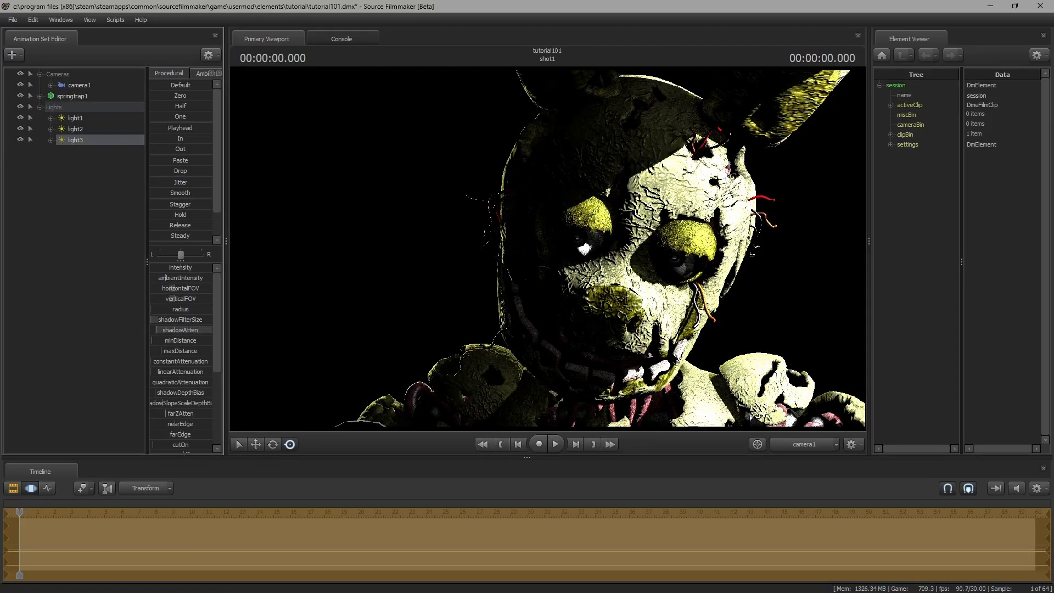
drag(181, 267, 153, 267)
drag(181, 381, 155, 382)
key(ctrl+s)
key(Escape)
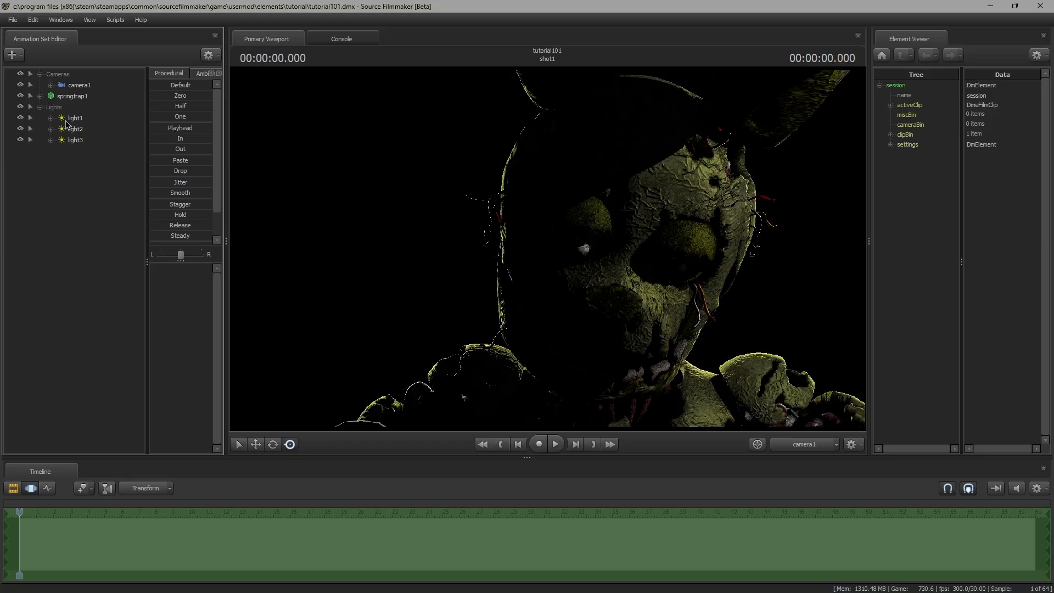
Step: Set springtrap1's skin to 1
right_click(71, 99)
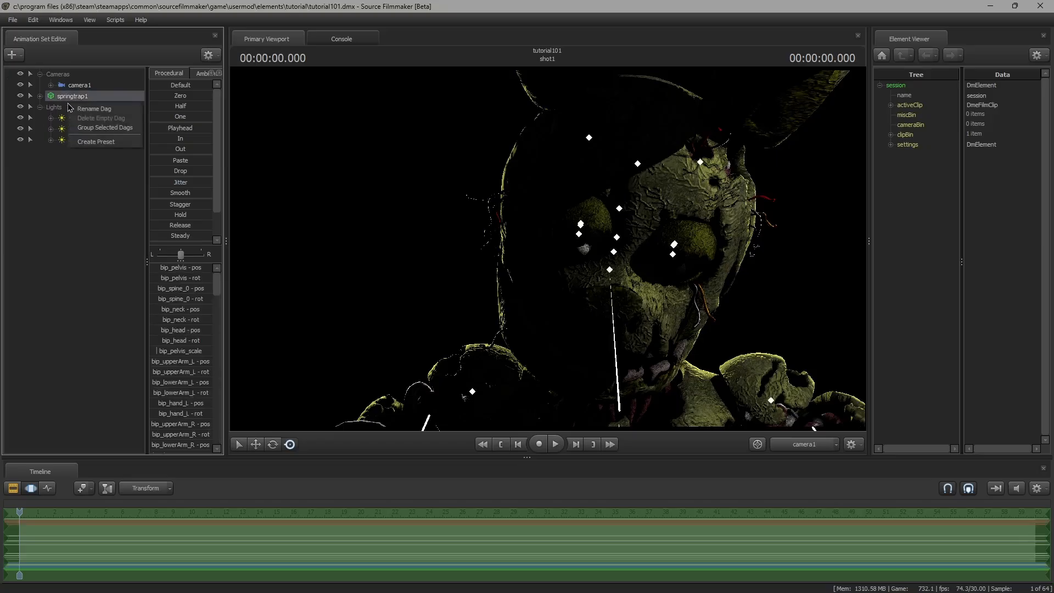
right_click(62, 99)
mouse_move(145, 252)
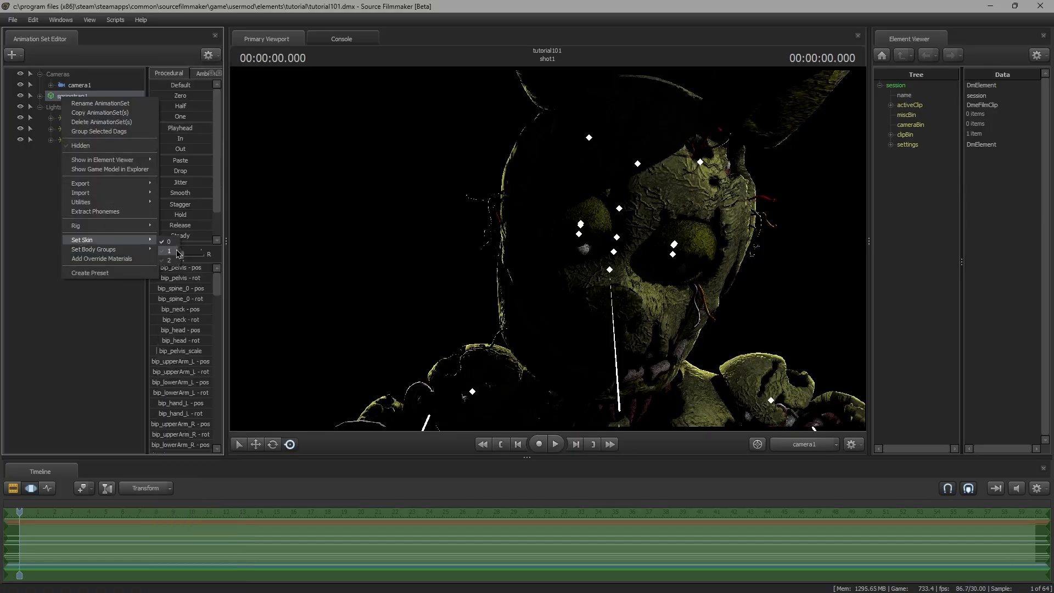
click(176, 251)
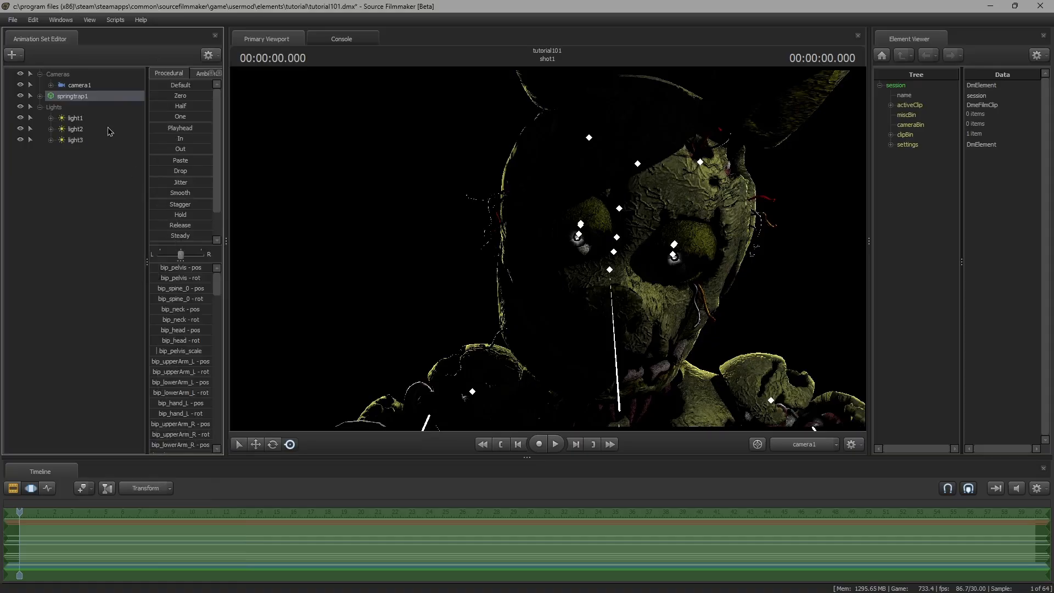
Step: Try skin 2 on springtrap1
right_click(73, 98)
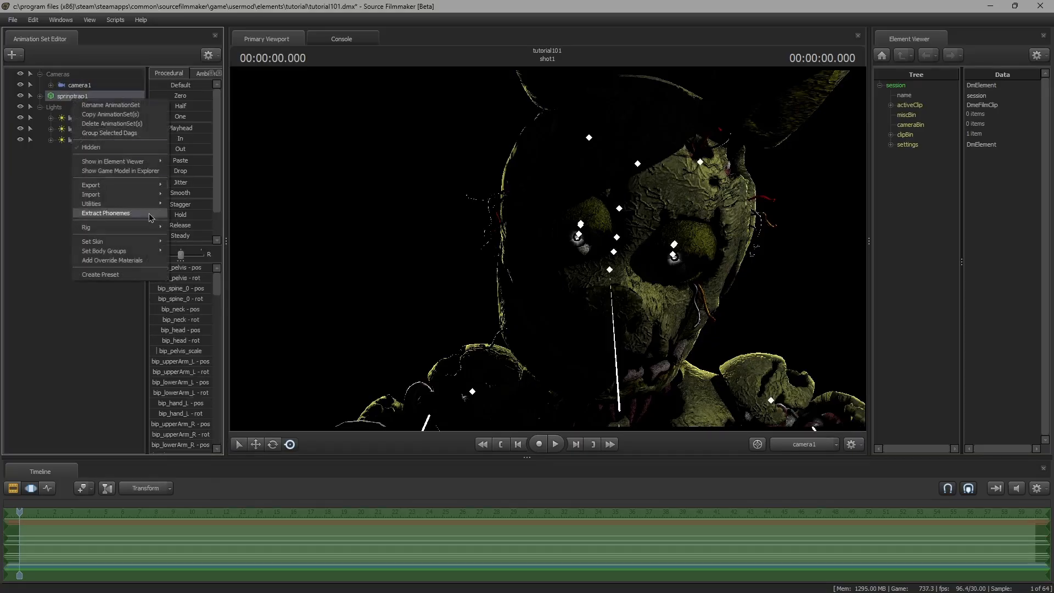
mouse_move(148, 241)
click(181, 263)
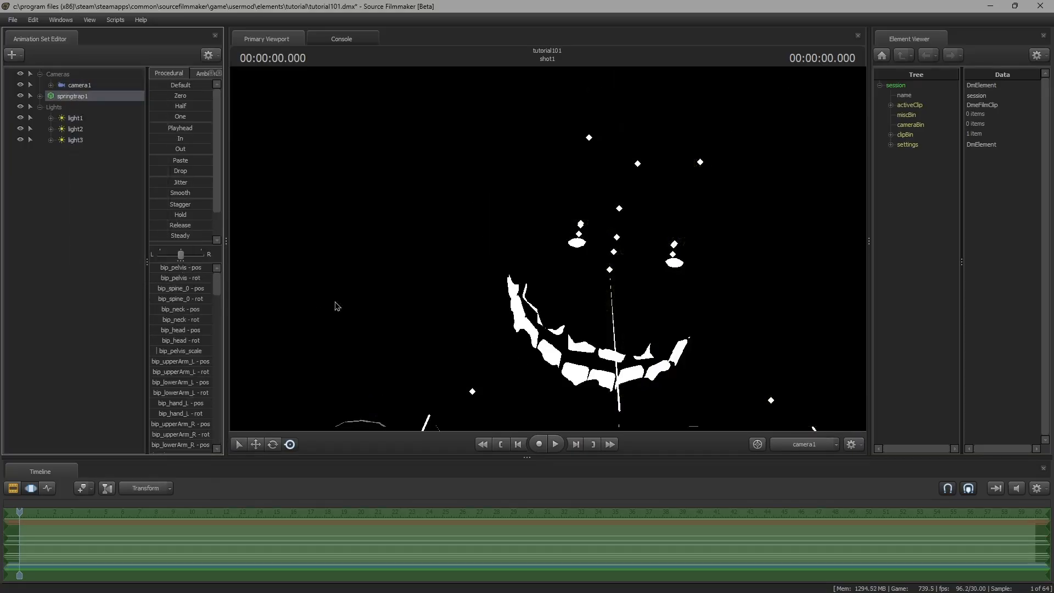
Step: Aim the new light4 at Springtrap's face and lower its shadowFilterSize, shadowAtten and intensity
click(75, 150)
drag(547, 247, 593, 231)
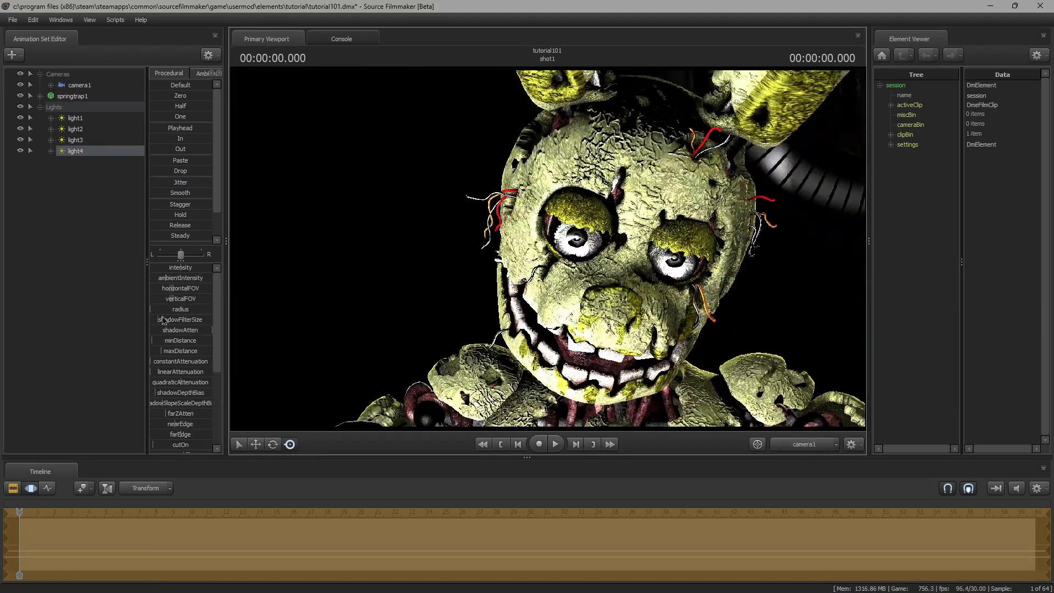
drag(163, 320, 151, 330)
drag(180, 267, 152, 268)
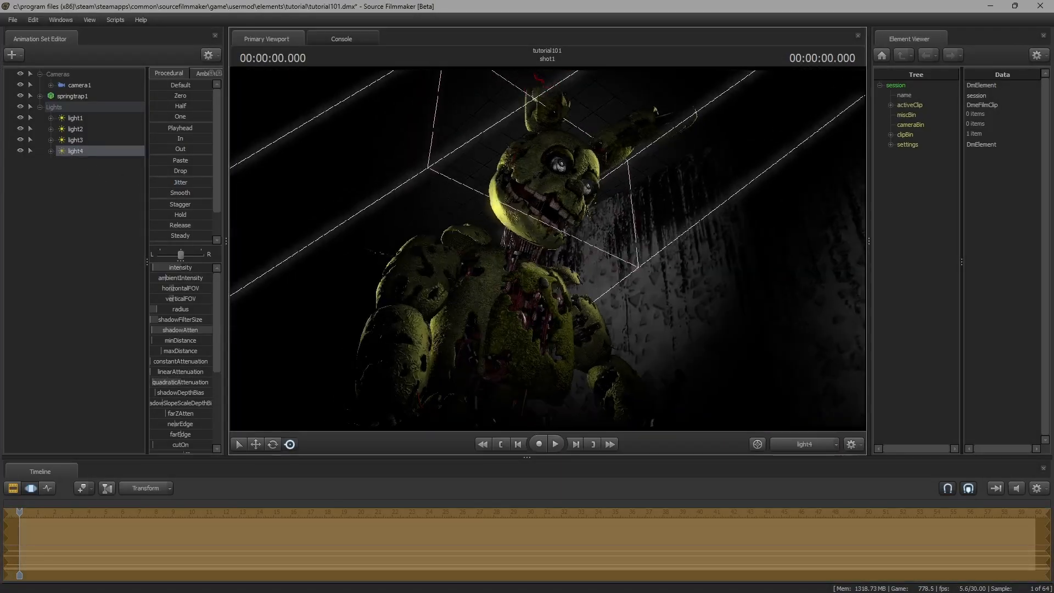
Step: Create an animation set for a fifth light, aim it at the wall behind Springtrap and return to camera1
click(12, 55)
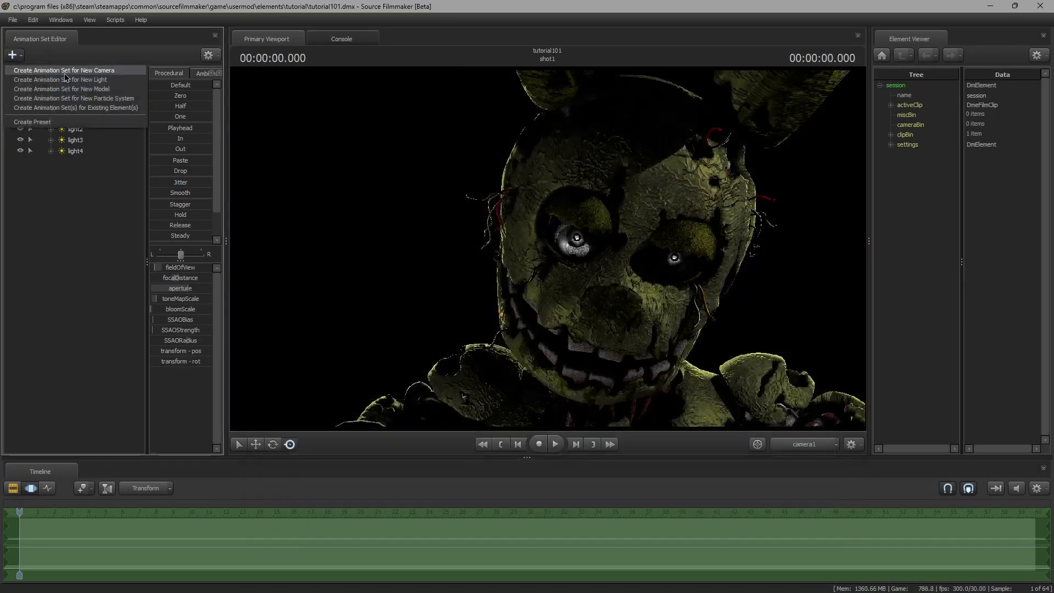
click(65, 79)
scroll(547, 249, down, 3)
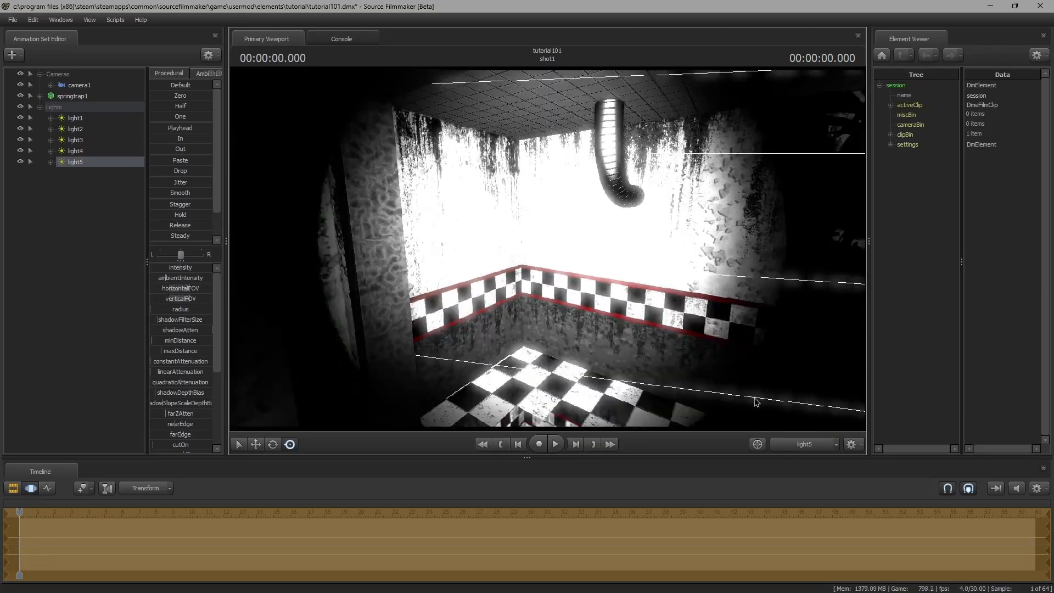
click(804, 444)
Step: Lower light5's shadowFilterSize, shadowAtten and intensity and re-aim it at the back wall so the background is dimly lit
drag(192, 319, 151, 320)
drag(201, 330, 156, 330)
drag(75, 162, 406, 234)
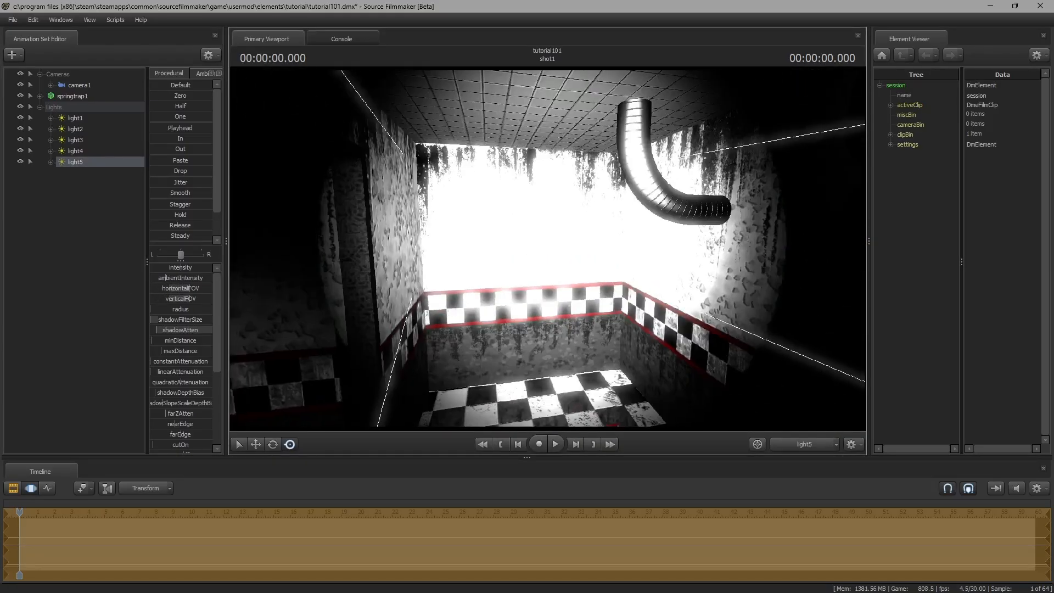
click(799, 446)
drag(190, 268, 152, 268)
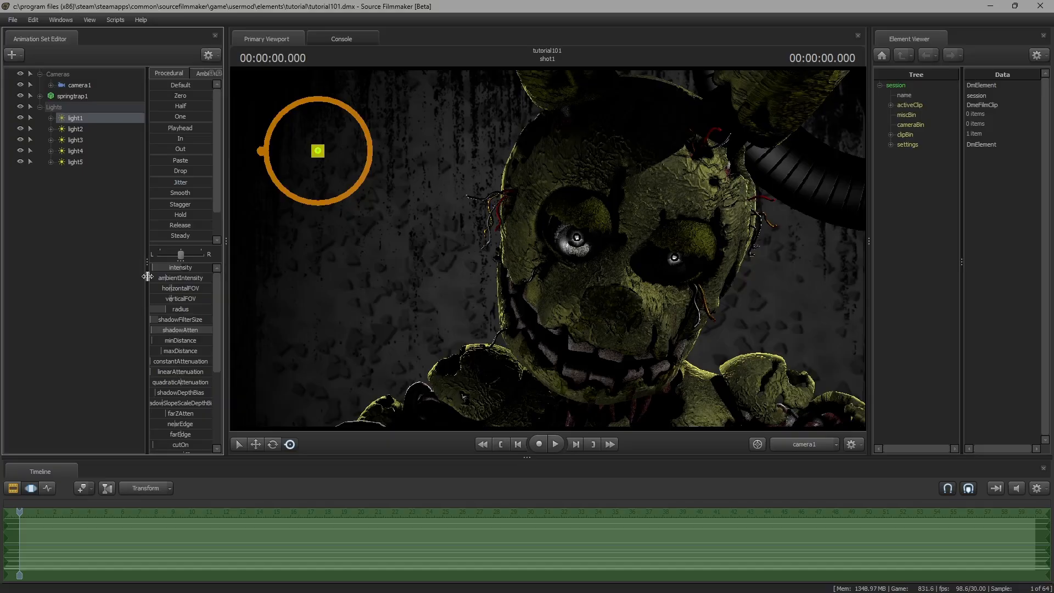
Step: Try lowering light1's color_red, color_green and color_blue to tint the rim light, and undo the colour changes
scroll(217, 368, down, 5)
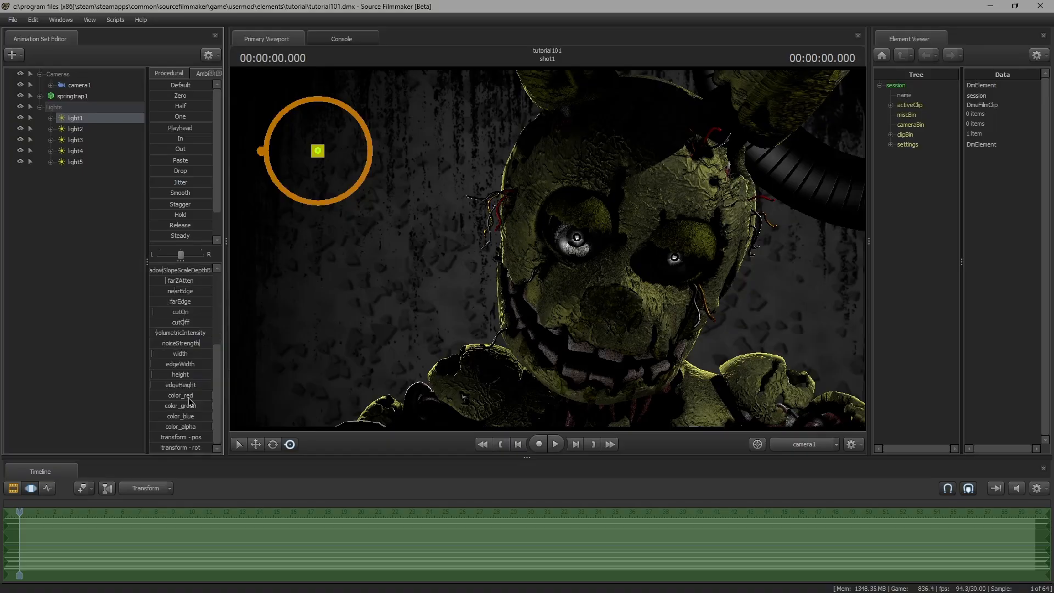
drag(189, 397, 150, 396)
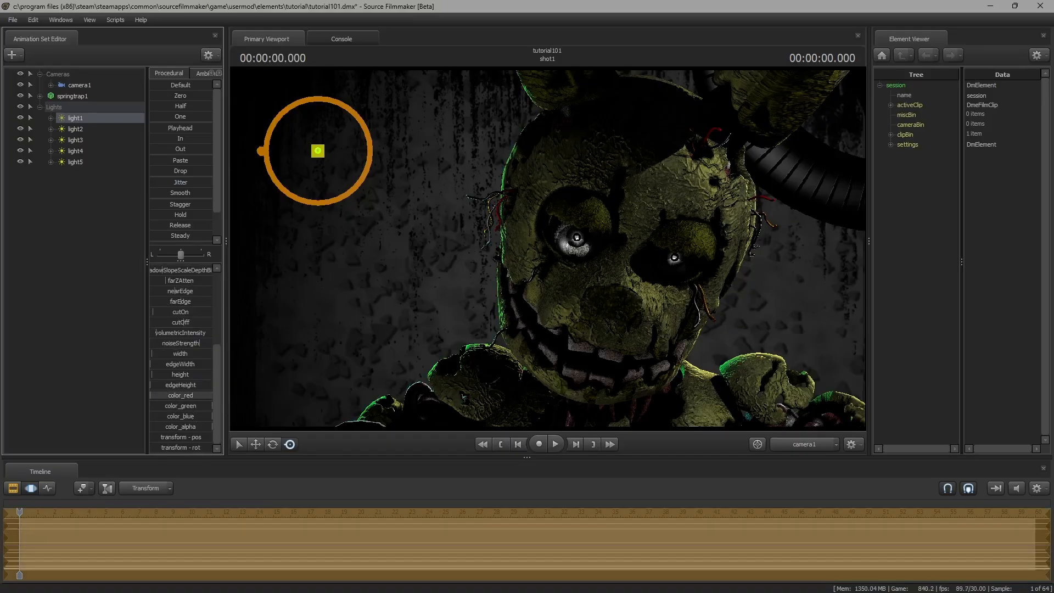
drag(181, 406, 150, 406)
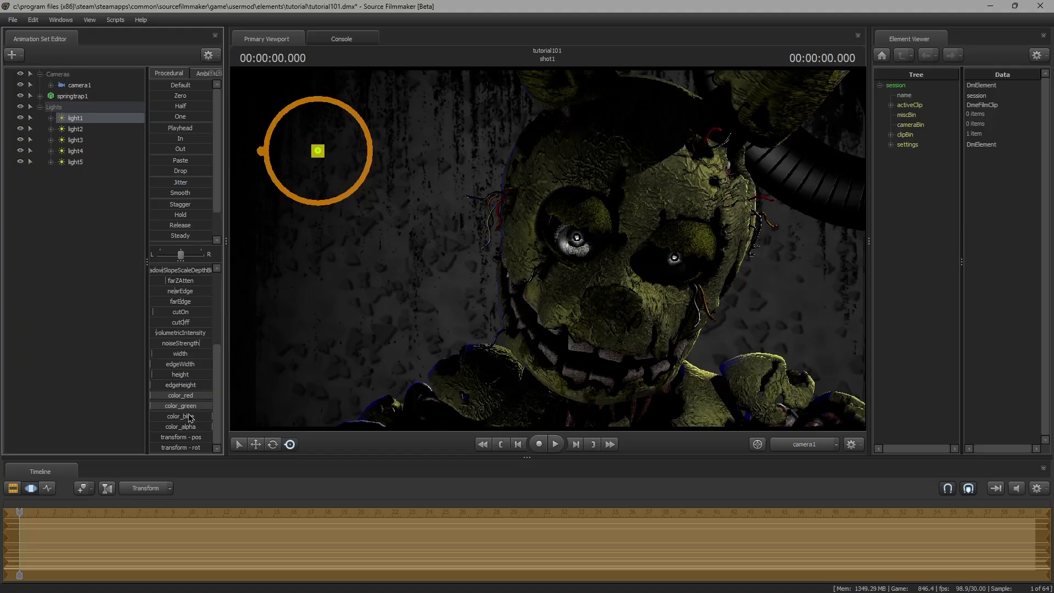
key(ctrl+z)
key(ctrl+z)
key(ctrl+z)
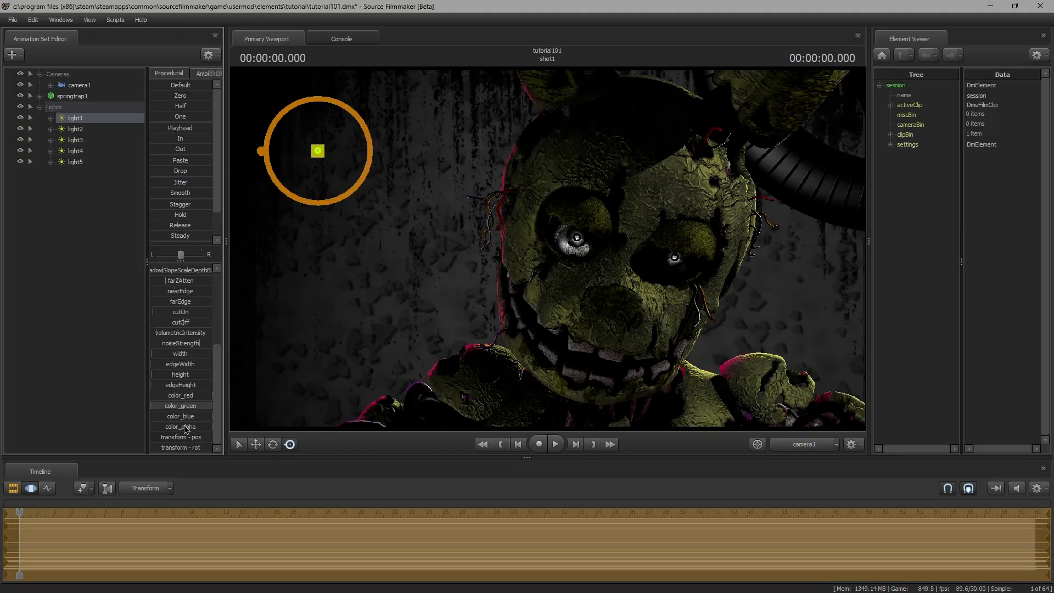
drag(177, 419, 38, 399)
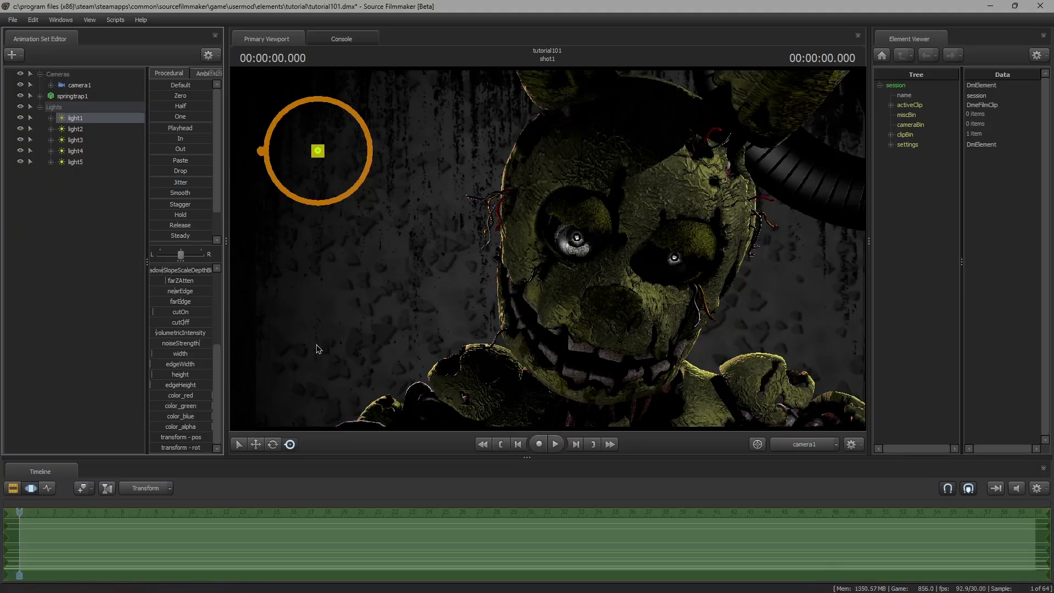
Step: Try enabling volumetrics on light1
right_click(93, 119)
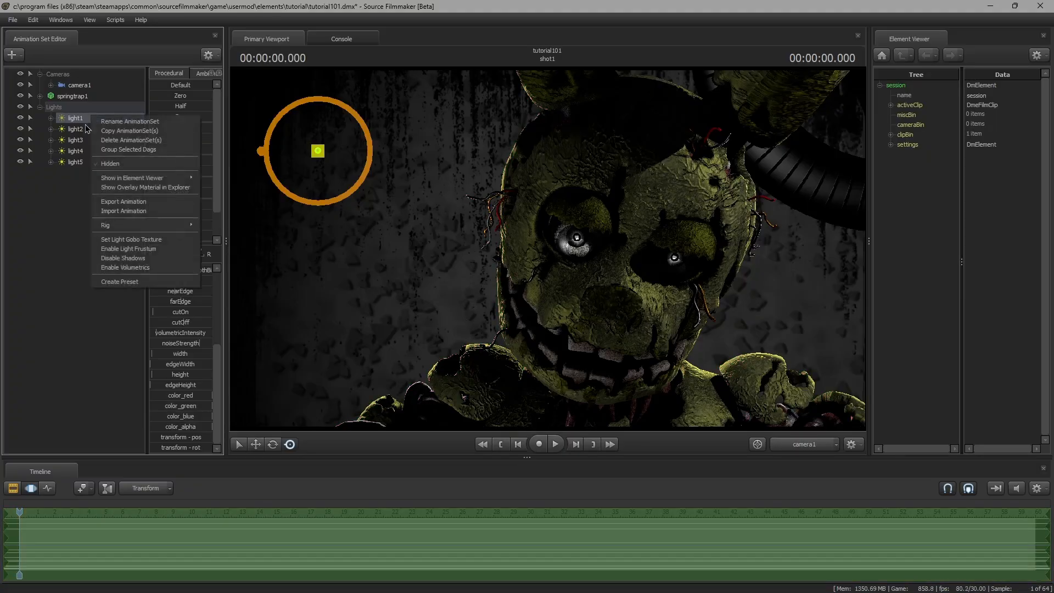
click(115, 269)
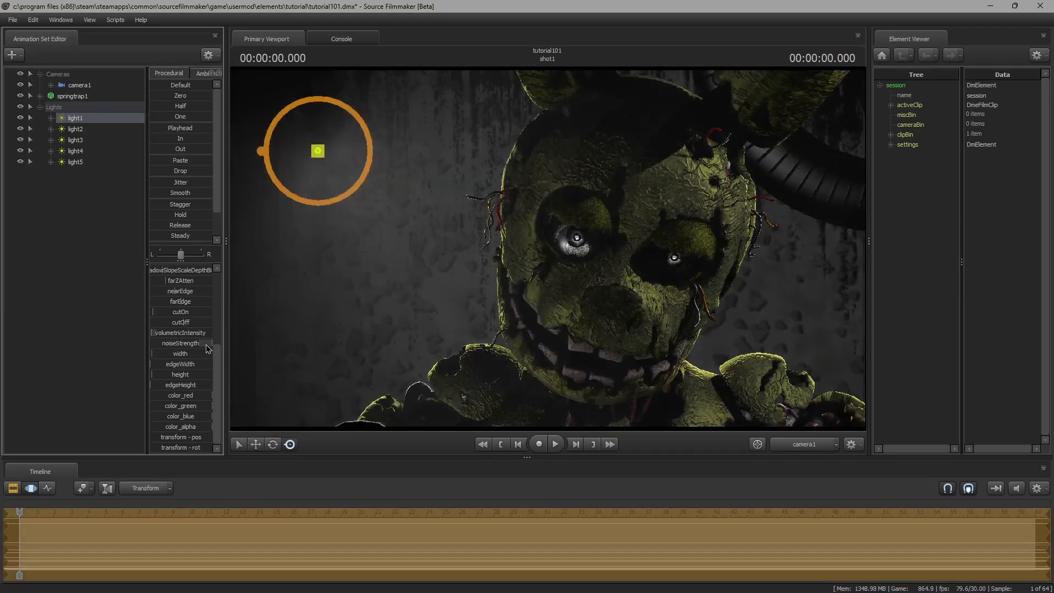
scroll(206, 344, up, 5)
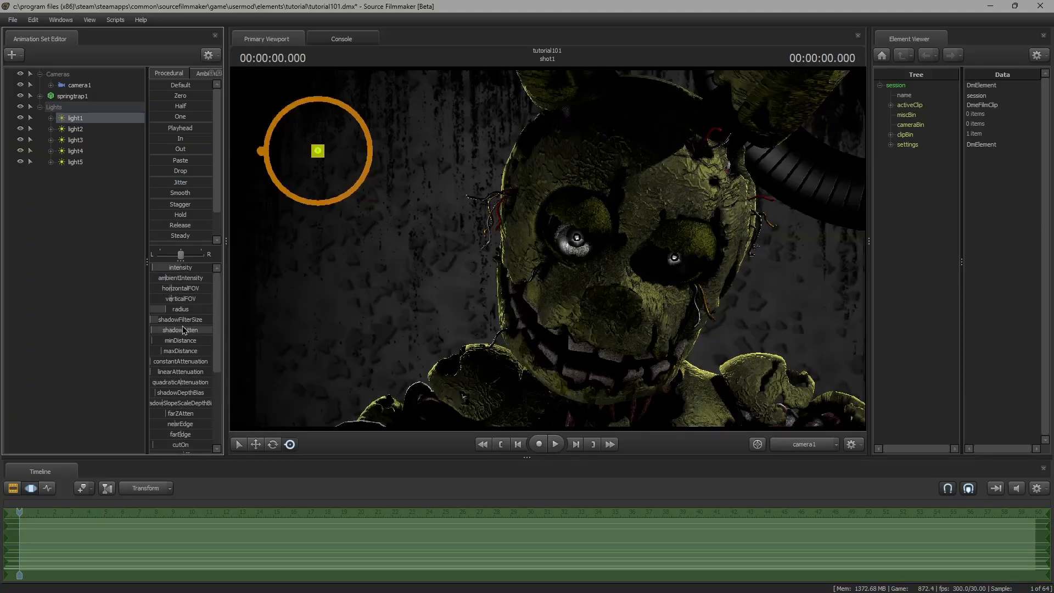
Step: Tint light2 and light3 yellow-green by lowering color_blue on both and slightly lowering color_red on light3
scroll(182, 325, down, 5)
click(75, 128)
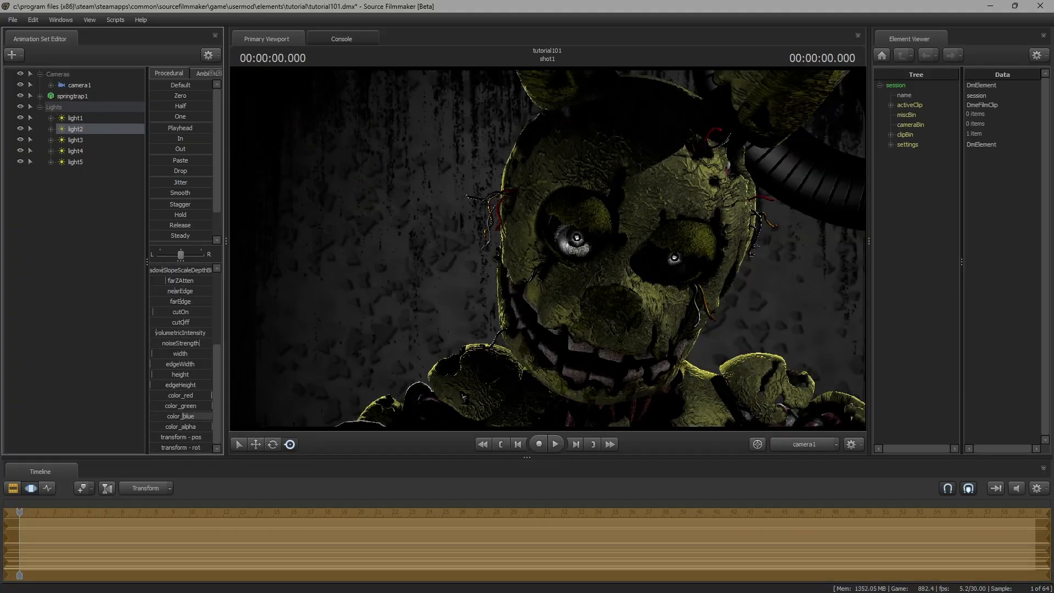
click(75, 140)
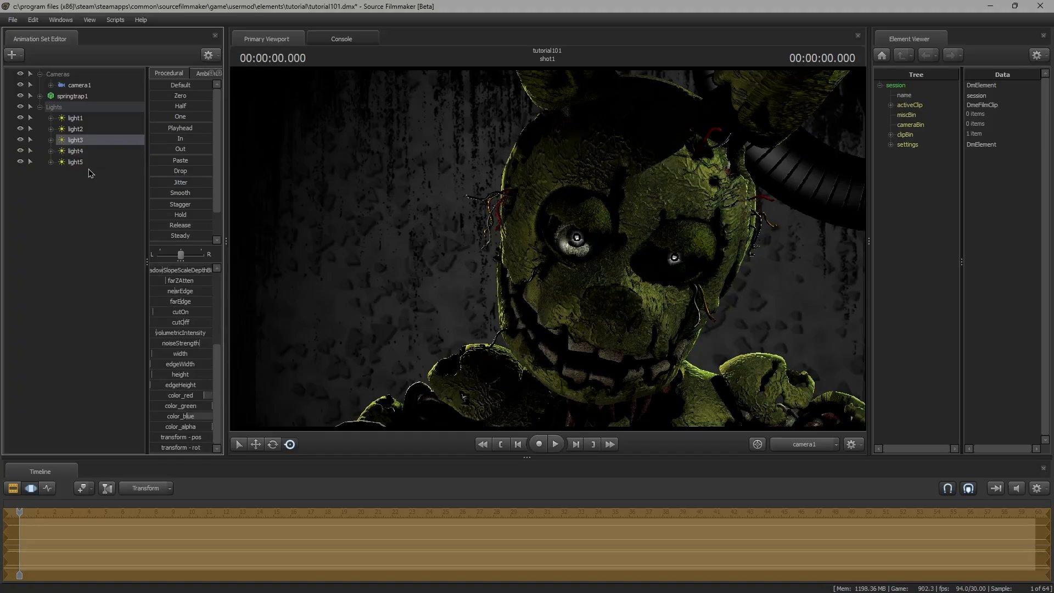
Step: Add a sixth light to the scene and aim it at the wall behind Springtrap
click(75, 162)
click(110, 268)
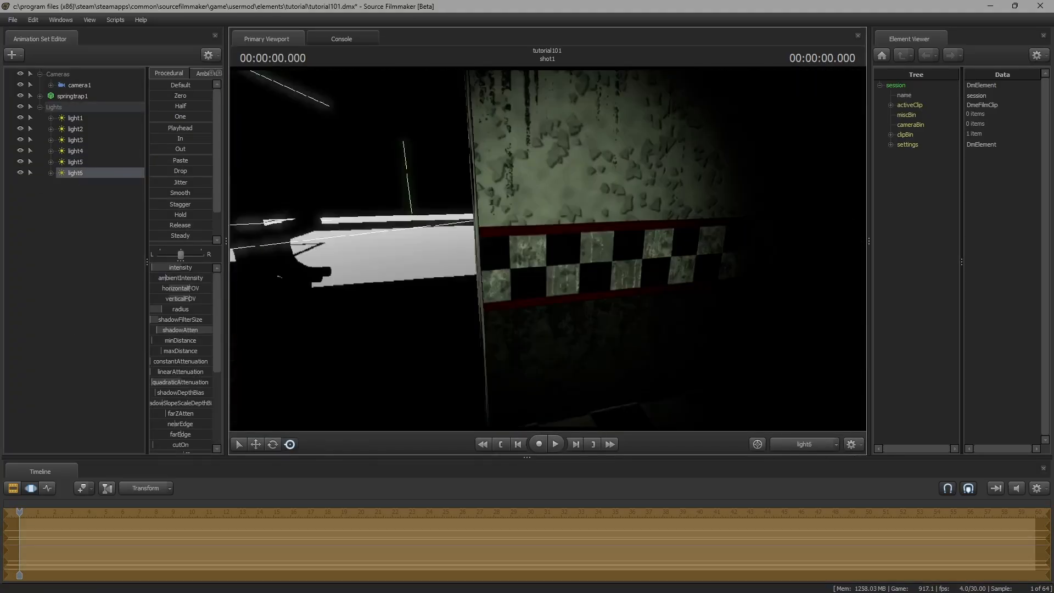
drag(547, 250, 547, 181)
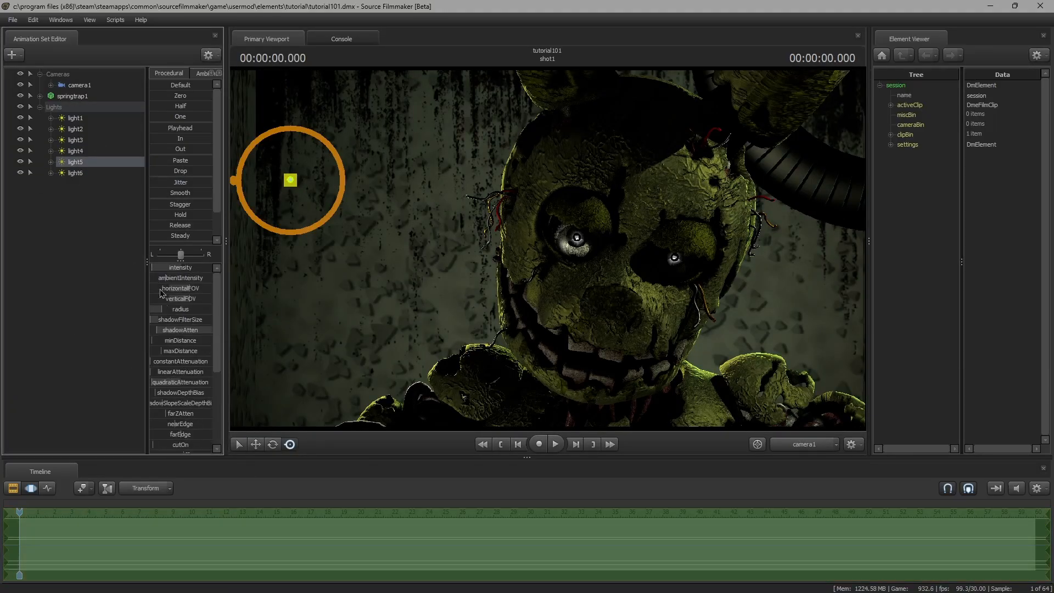
Step: Create an animation set for a seventh light, lower its intensity and adjust its color_red and color_green
click(12, 55)
click(41, 80)
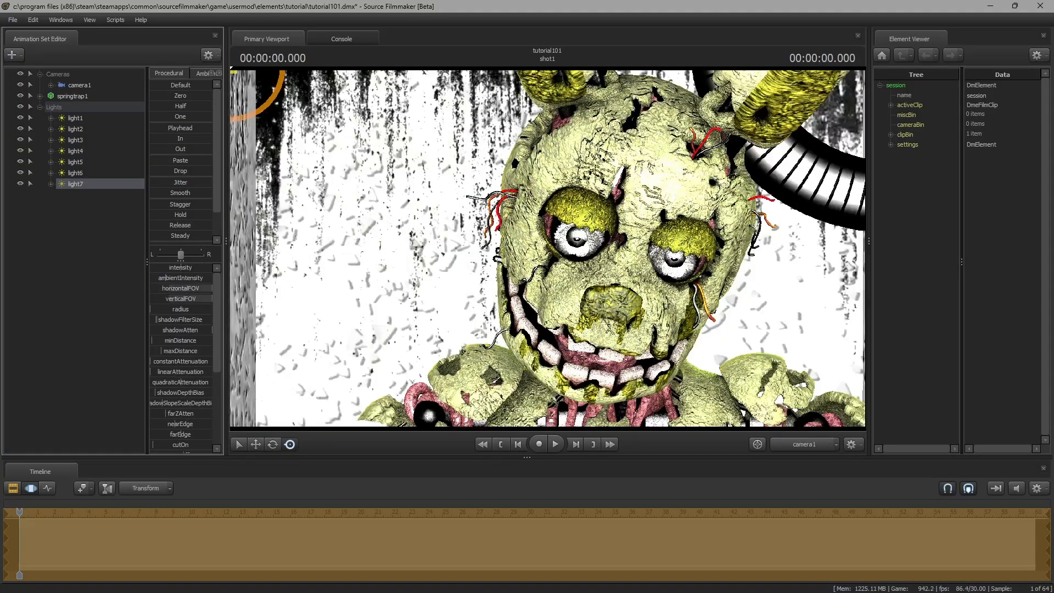
drag(180, 268, 154, 267)
drag(181, 383, 150, 406)
scroll(187, 382, down, 4)
mouse_move(200, 395)
mouse_down()
mouse_move(150, 396)
mouse_move(191, 395)
mouse_up()
drag(151, 406, 174, 405)
Step: Save the tutorial101 session and switch the timeline to the Clip Editor
key(ctrl+s)
click(11, 490)
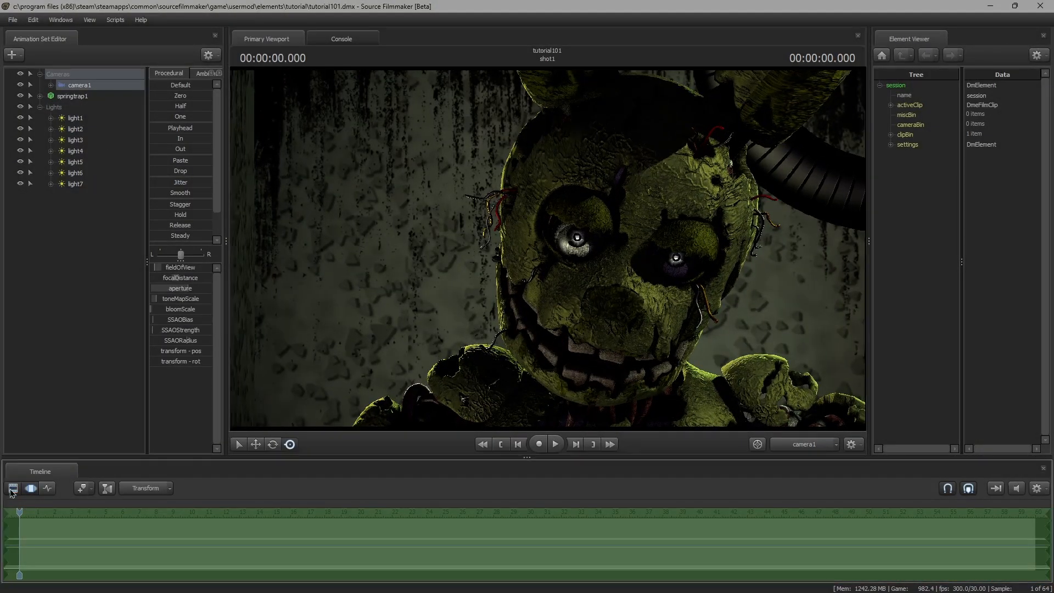